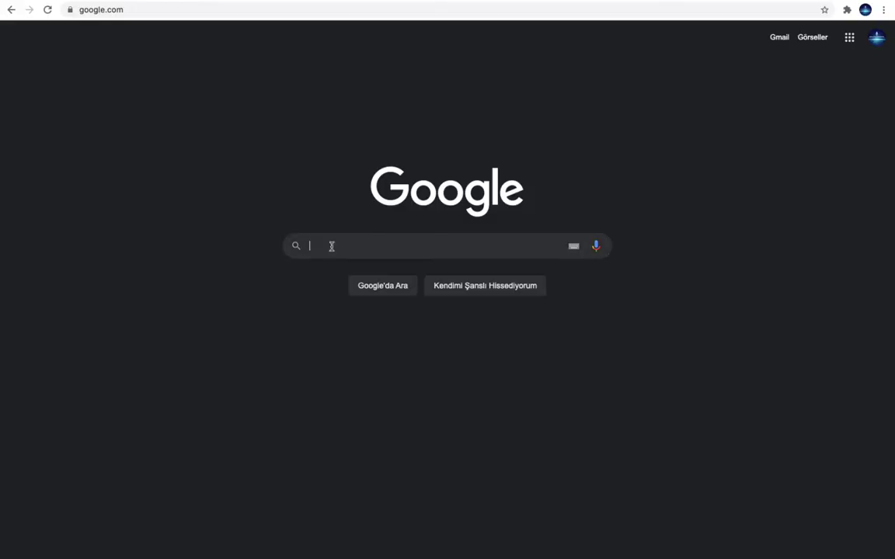
Step: Search Google for 'davinci resolve' and open the 'DaVinci Resolve 17 | Blackmagic Design' result
type("davi")
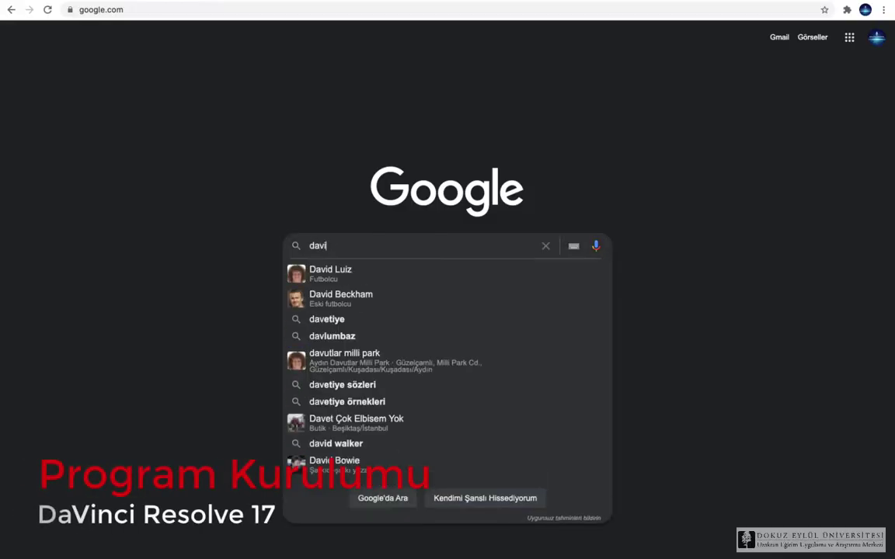
type("nci re")
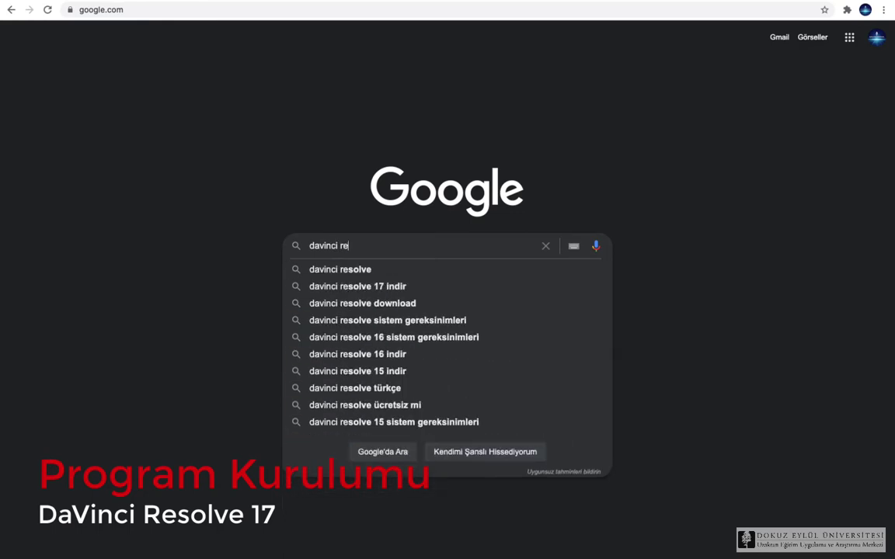
left_click(336, 269)
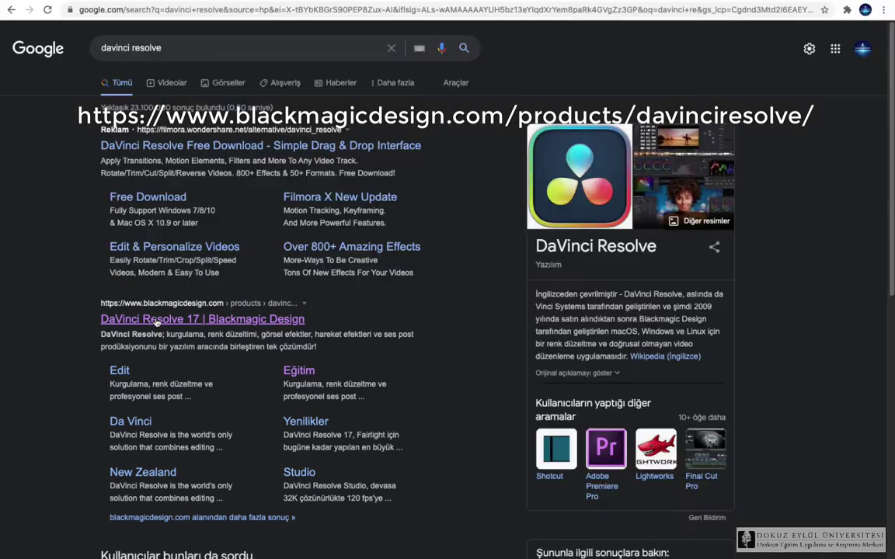
left_click(155, 319)
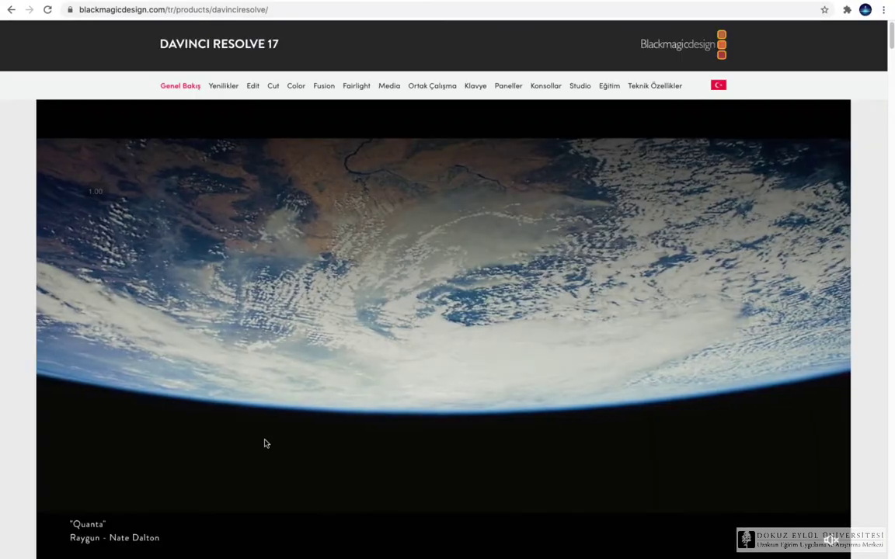
Step: Start the free DaVinci Resolve 17 download and choose the Mac OS X version
scroll(261, 443, "down", 5)
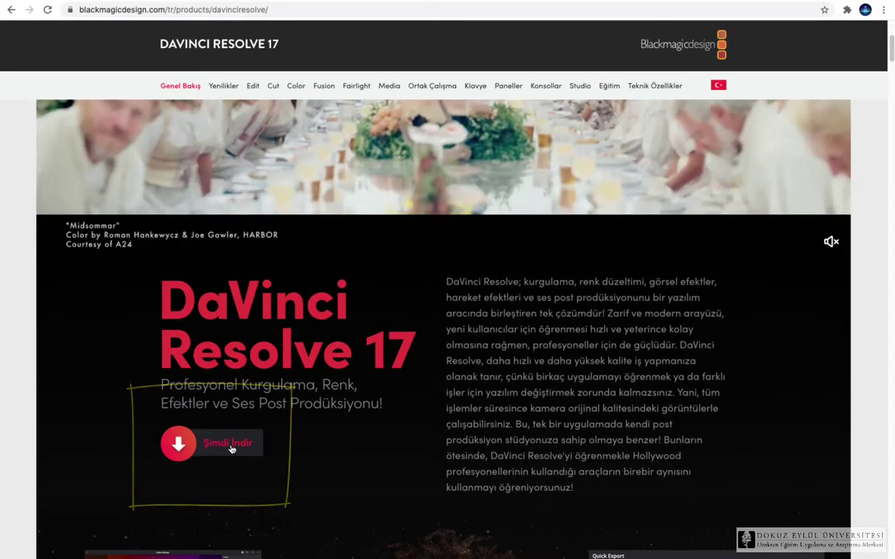
left_click(233, 449)
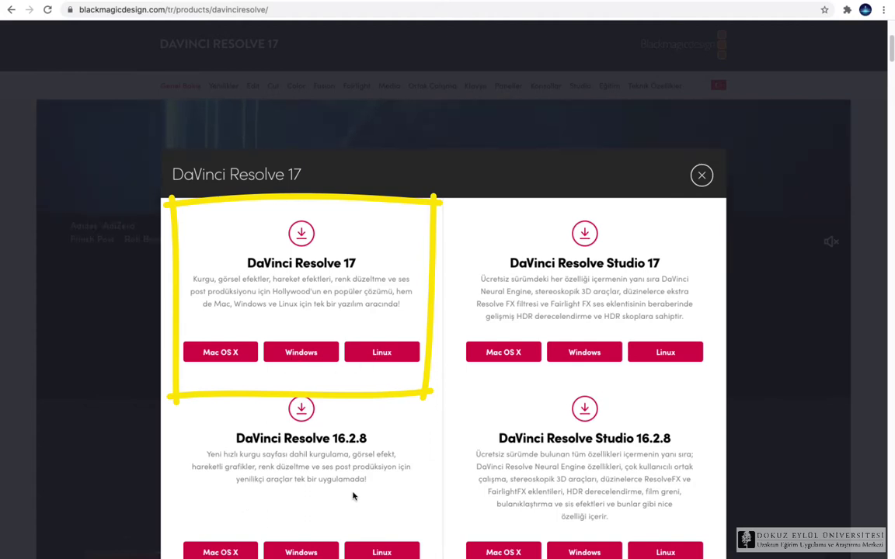
left_click(292, 353)
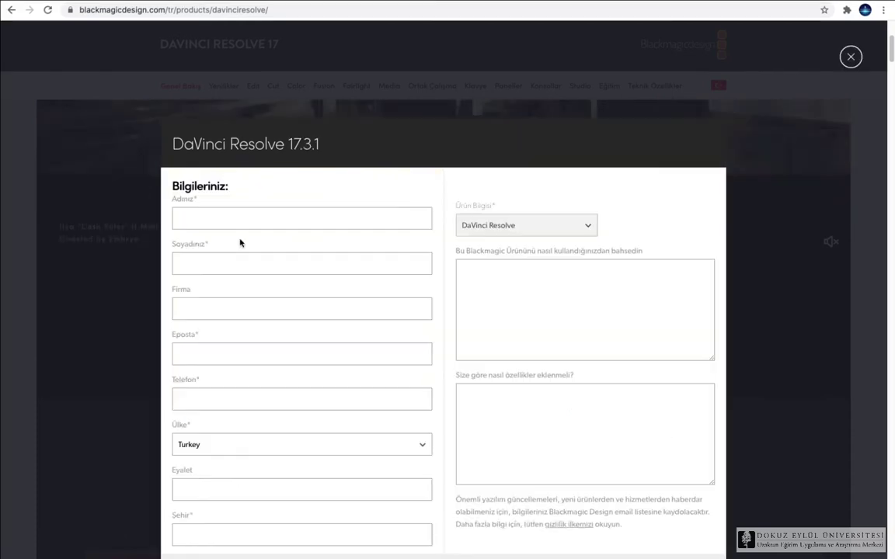
Step: Fill in the registration form (name, surname, company, e-mail, phone, city) and close the thank-you notice
key("Tab")
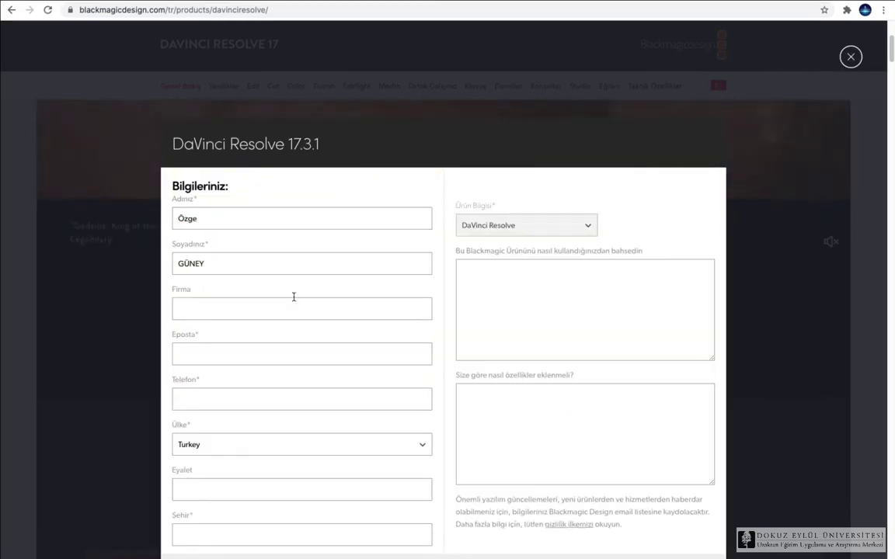
left_click(294, 302)
type("Dokuz Eylül Üniversitesi")
key("Tab")
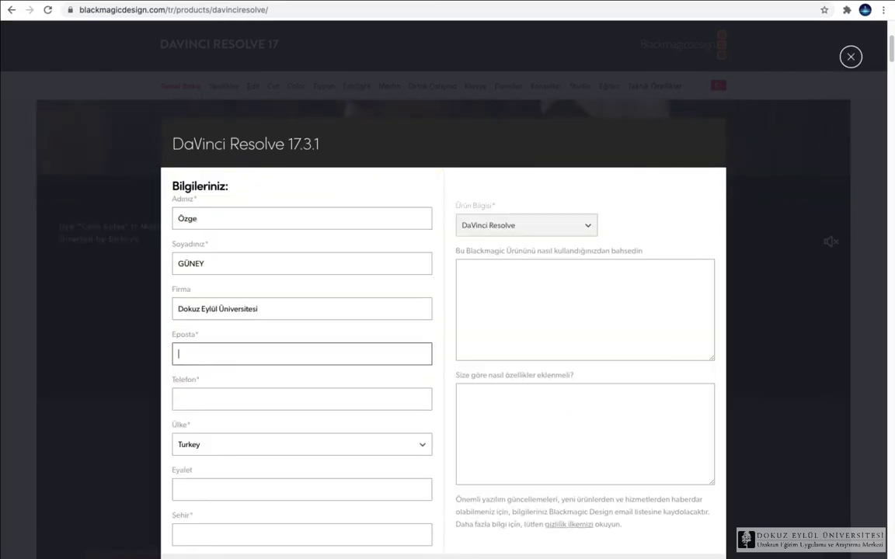
key("Tab")
left_click(230, 534)
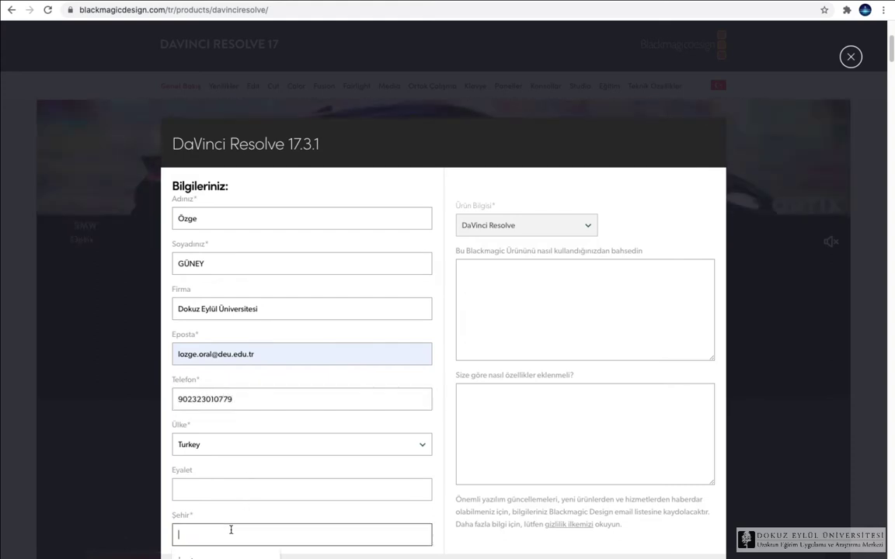
type("İzmir")
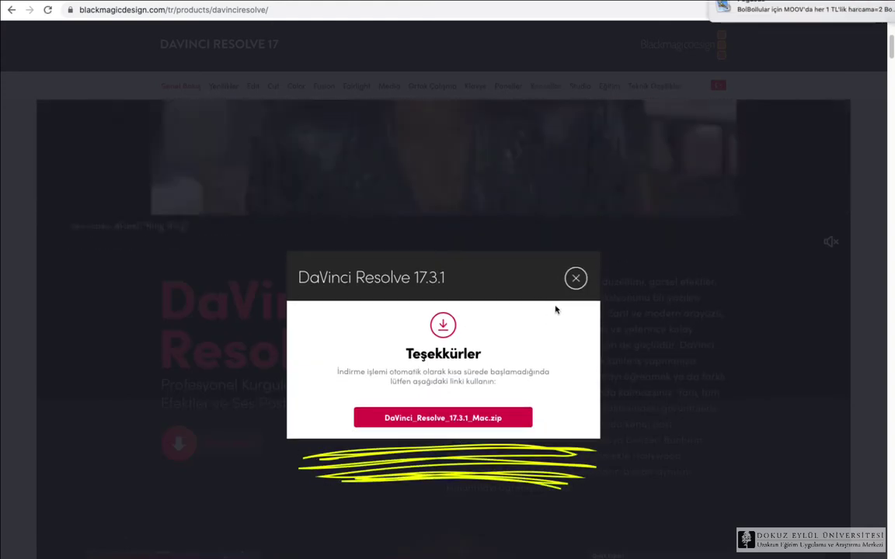
left_click(574, 281)
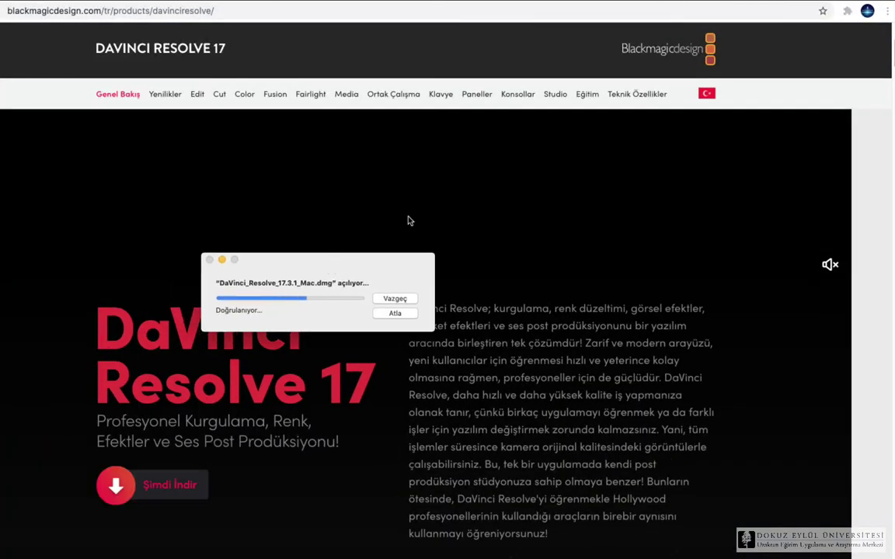
Step: Skip disk-image verification, launch Install Resolve 17.3.1 and advance through the installer pages
left_click(398, 314)
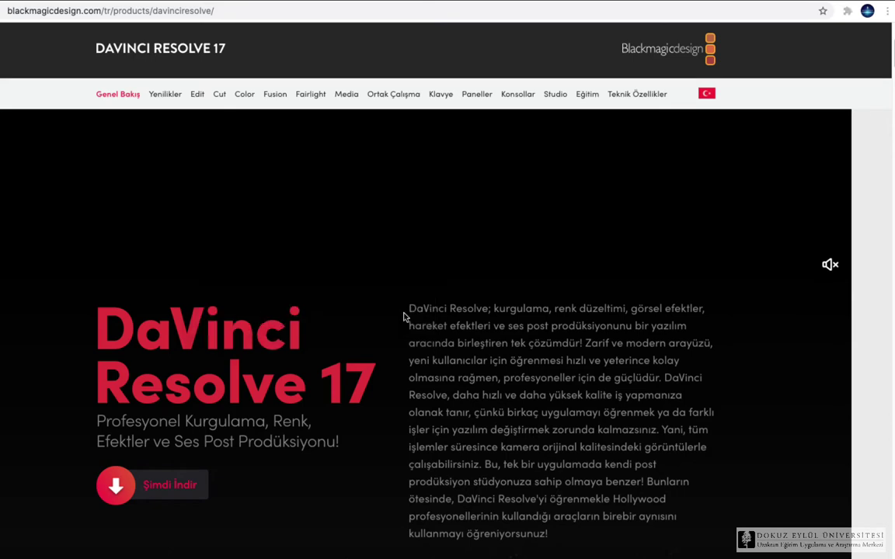
left_click_drag(1, 65, 306, 159)
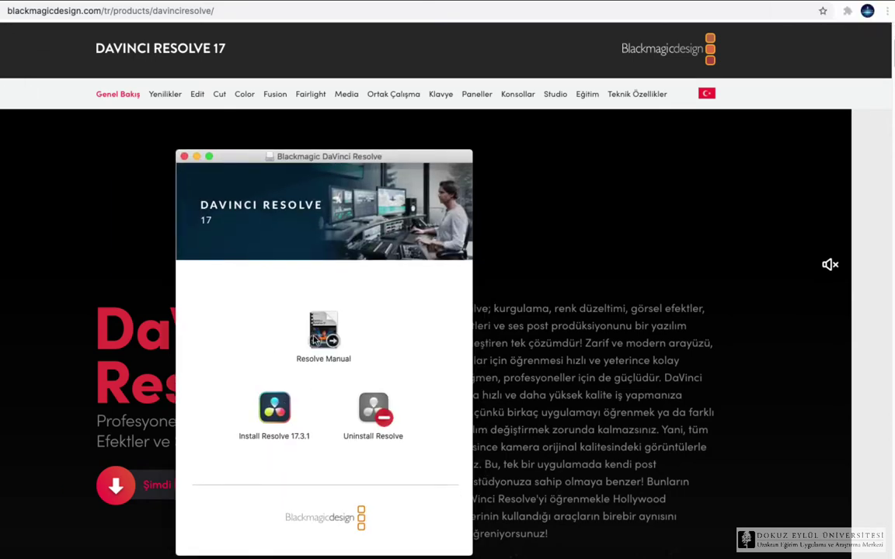
left_click(273, 414)
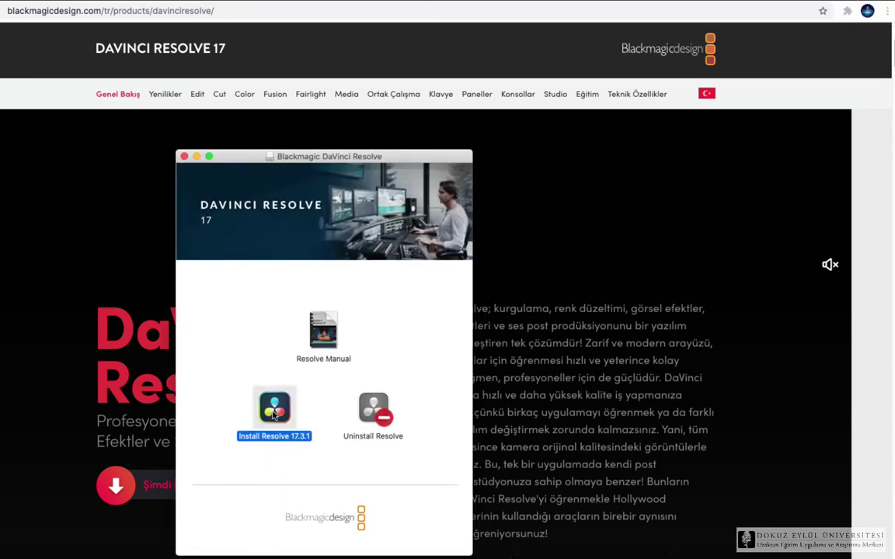
double_click(273, 415)
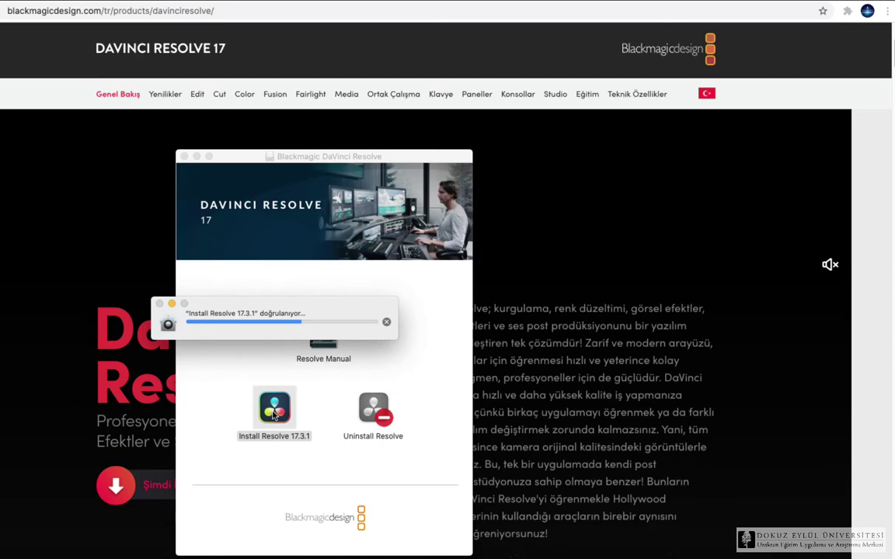
key("Return")
key("Return")
key("Return")
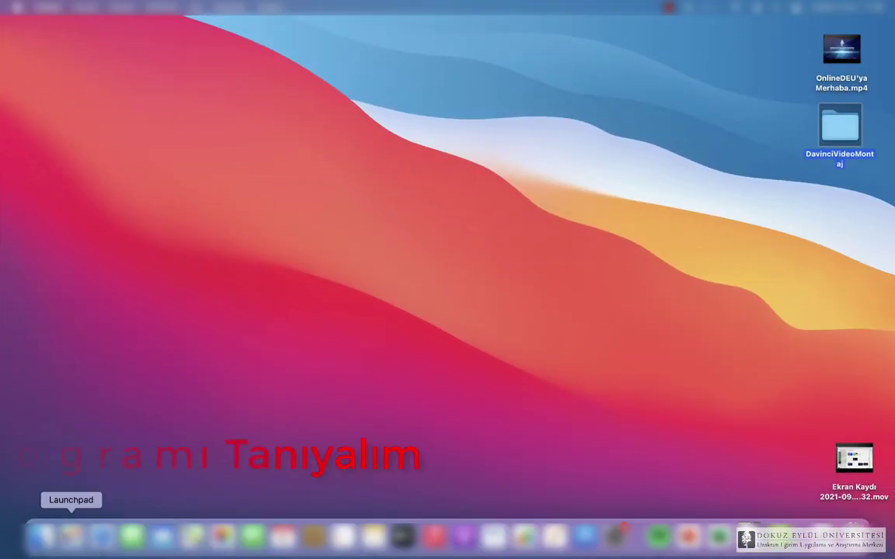
Step: Launch DaVinci Resolve from Launchpad and create a new project named 'Deneme Proje'
left_click(71, 536)
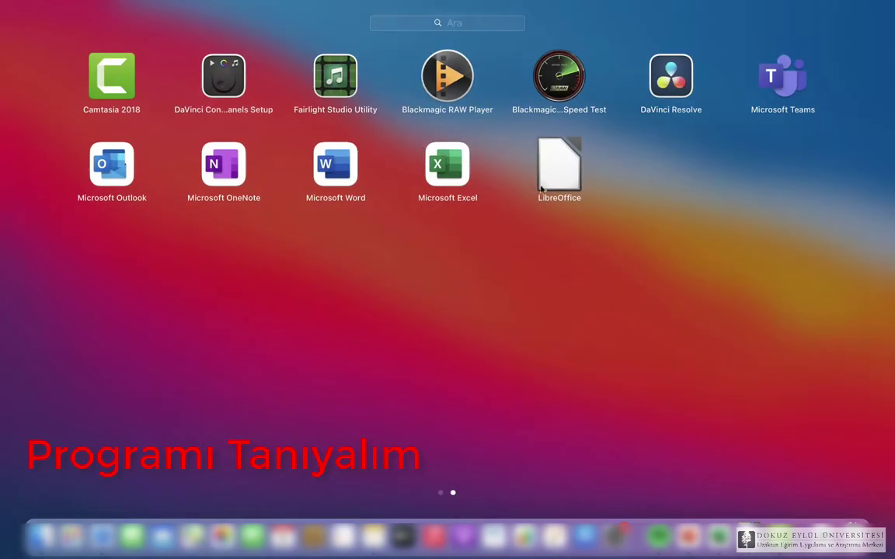
left_click(671, 77)
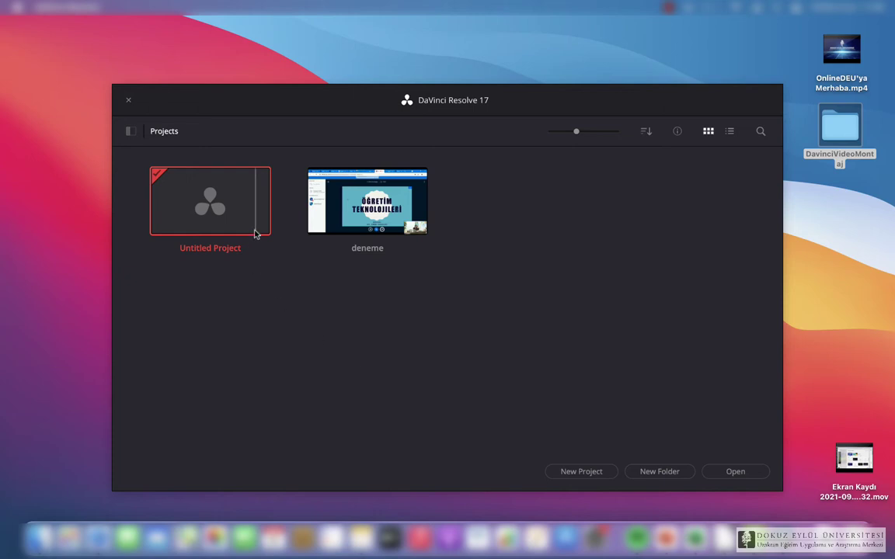
left_click(575, 471)
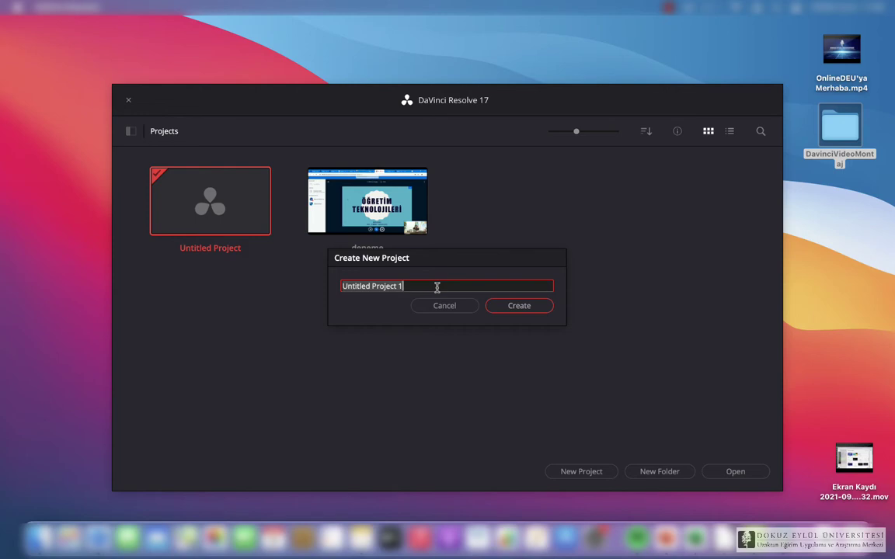
key("BackSpace")
type("Deneme Proje")
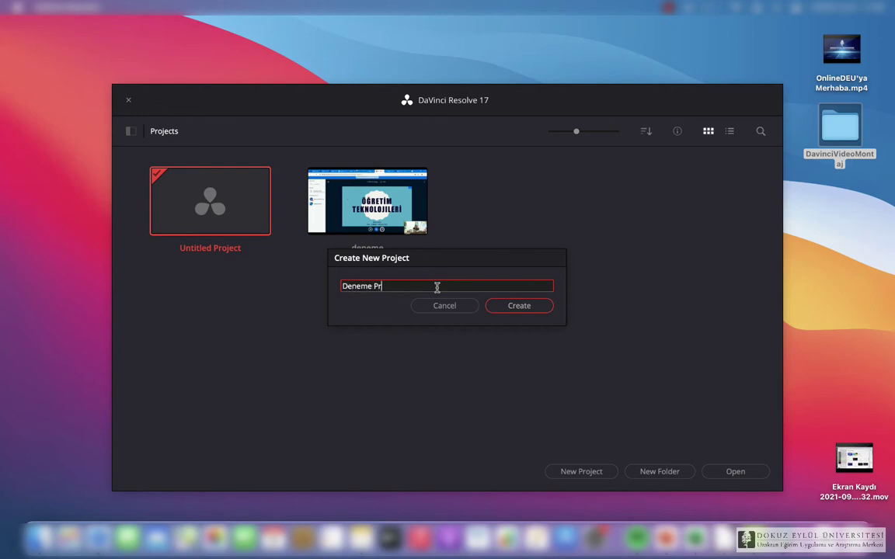
left_click(519, 307)
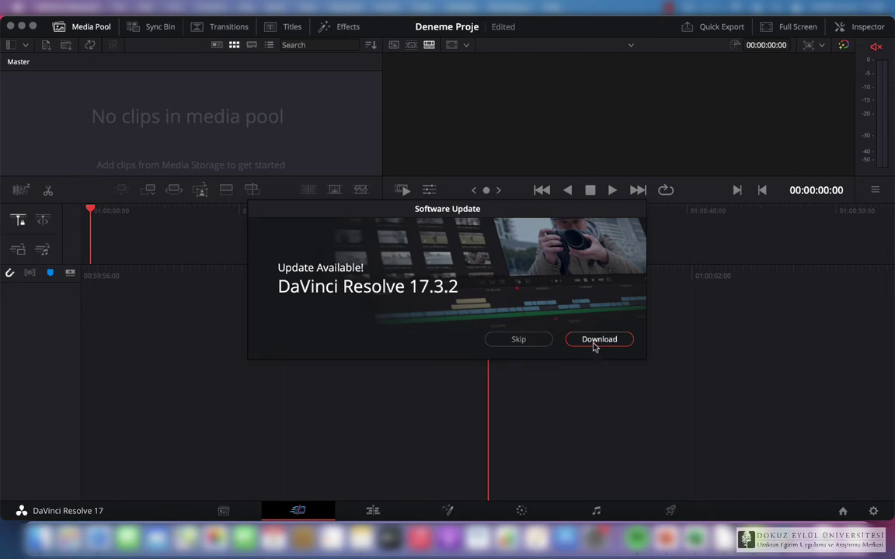
Step: Skip the 17.3.2 update offer and drag the viewer/timeline splitter down to enlarge the viewer
left_click(505, 342)
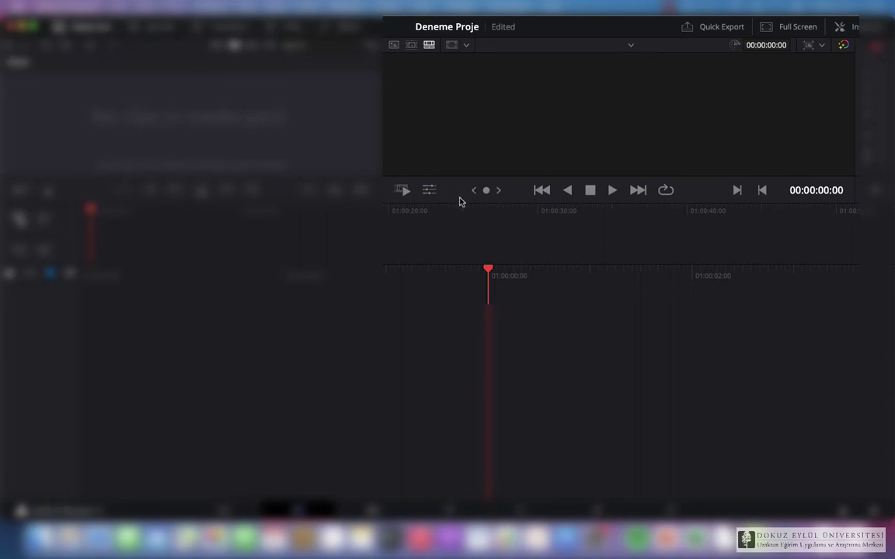
left_click_drag(460, 204, 457, 303)
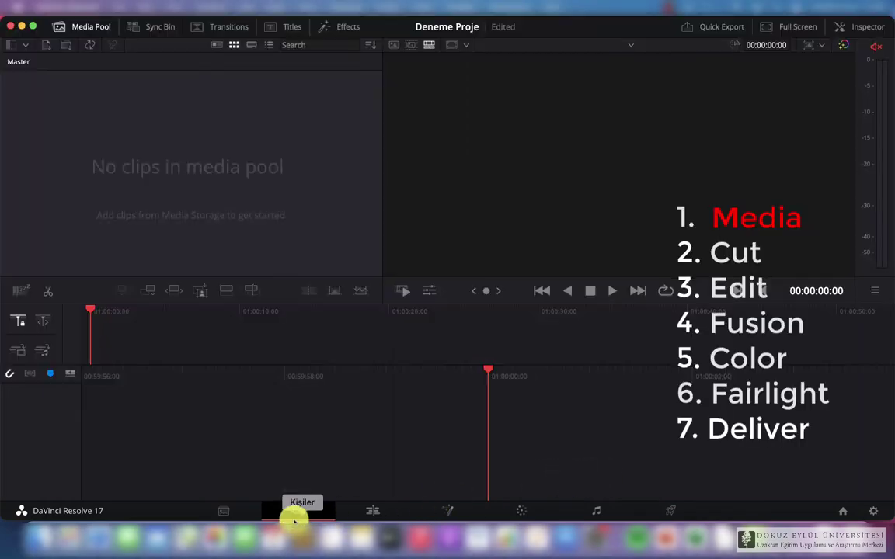
Step: On the Media page, import the six clips from Desktop/DavinciVideoMontaj, keeping the project frame rate
left_click(225, 514)
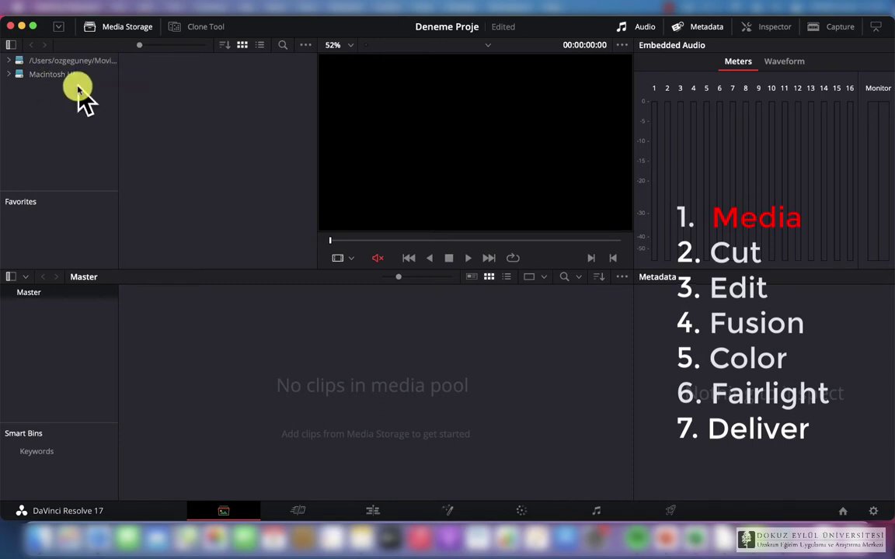
left_click(55, 75)
double_click(156, 128)
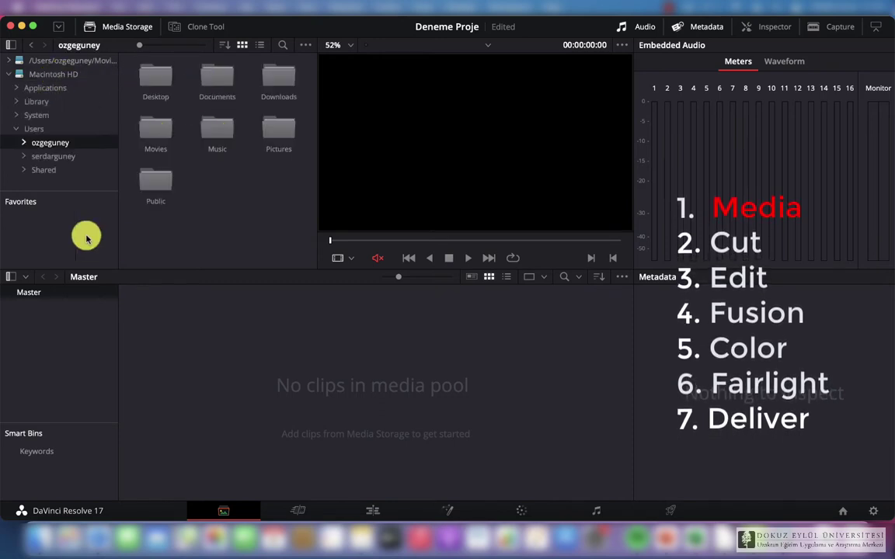
double_click(168, 81)
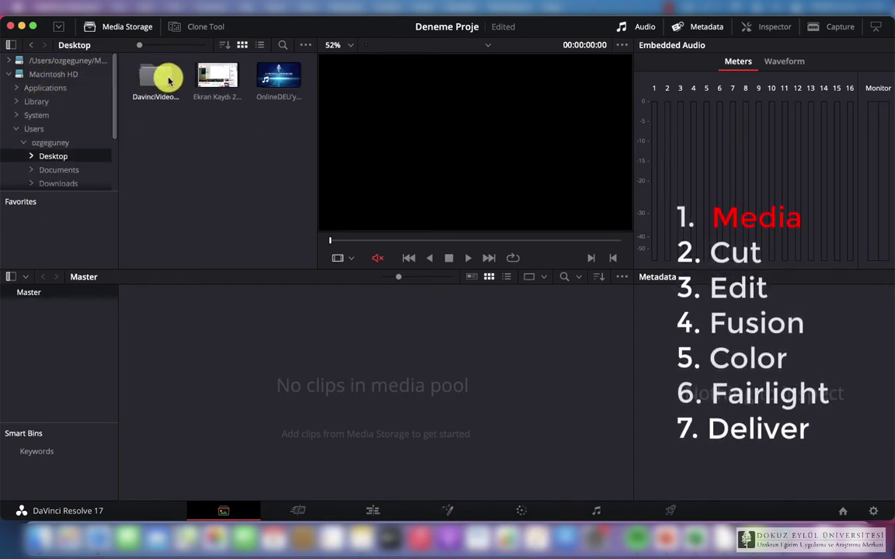
double_click(155, 75)
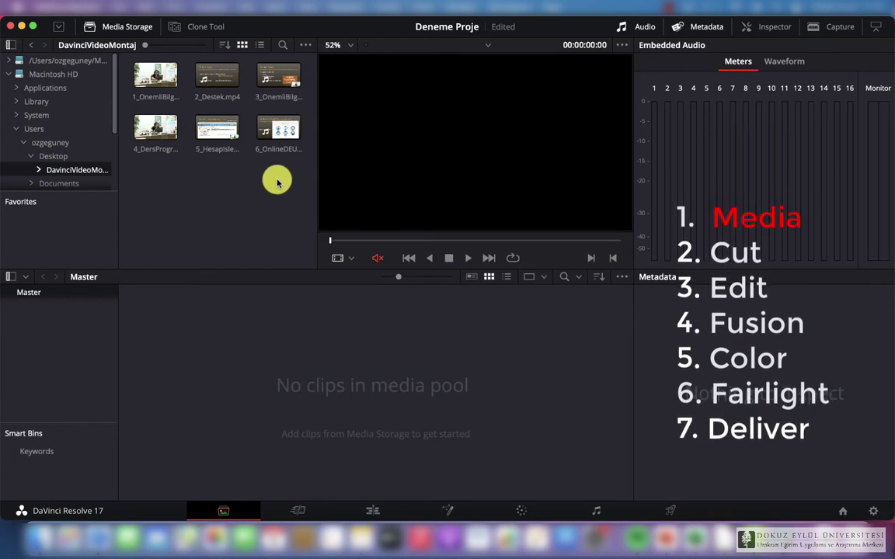
mouse_move(277, 182)
left_mouse_down()
mouse_move(154, 76)
mouse_move(191, 343)
left_mouse_up()
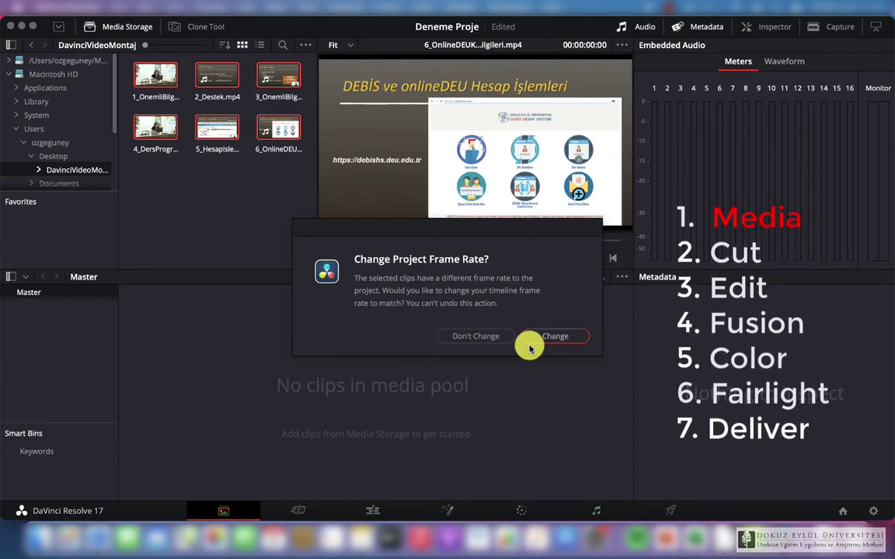
left_click(489, 342)
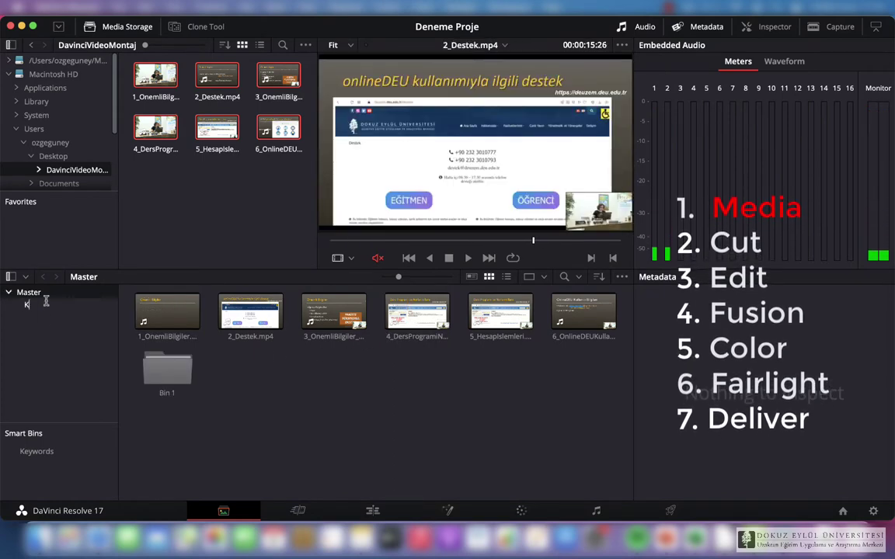
Step: Name the new bin 'Klasör 1' and move 1_OnemliBilgiler into it
type("Klasör")
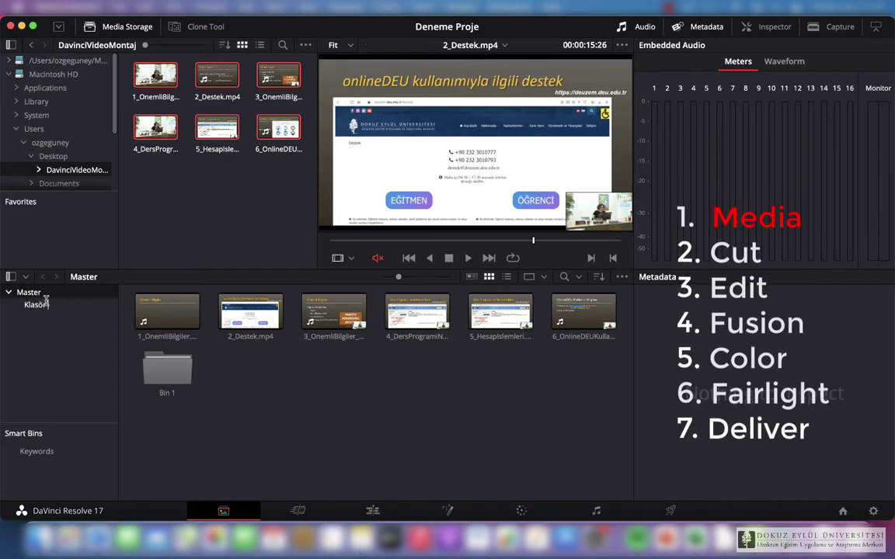
type(" 1")
key("Return")
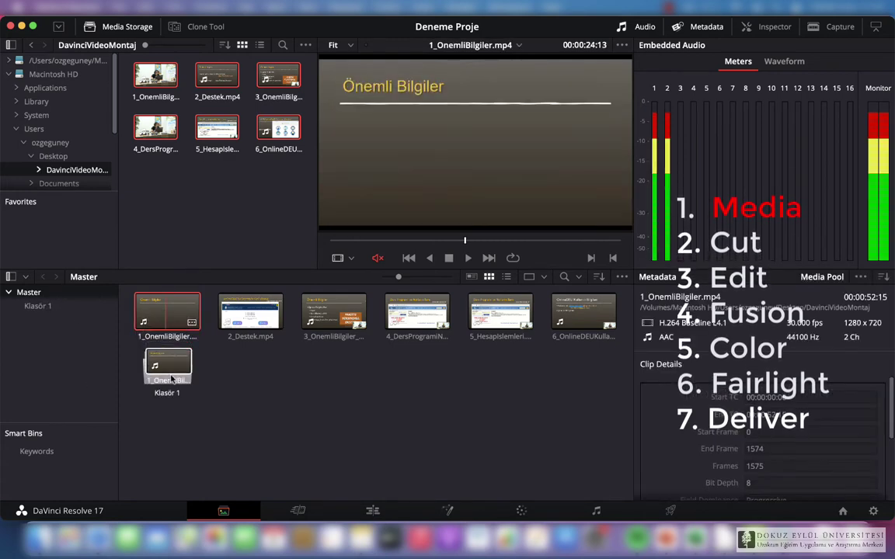
left_click_drag(167, 314, 173, 381)
left_click(517, 330)
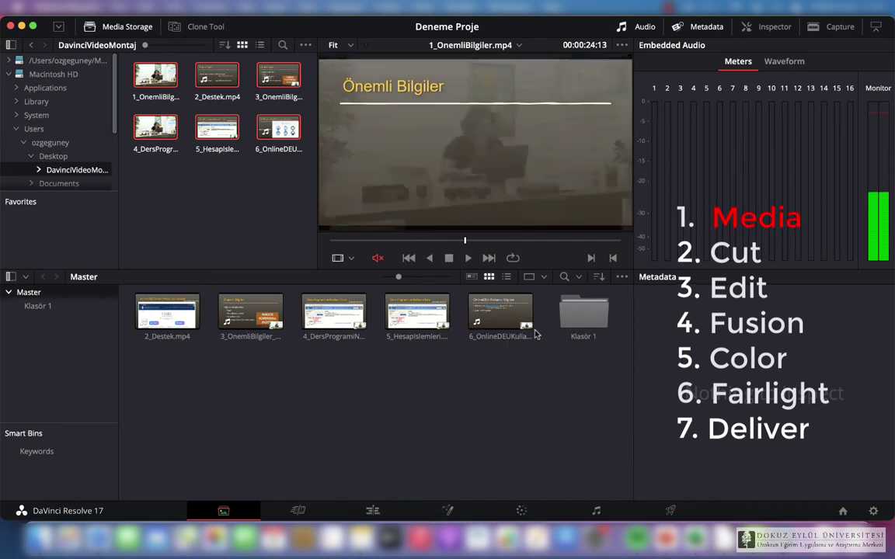
left_click(419, 419)
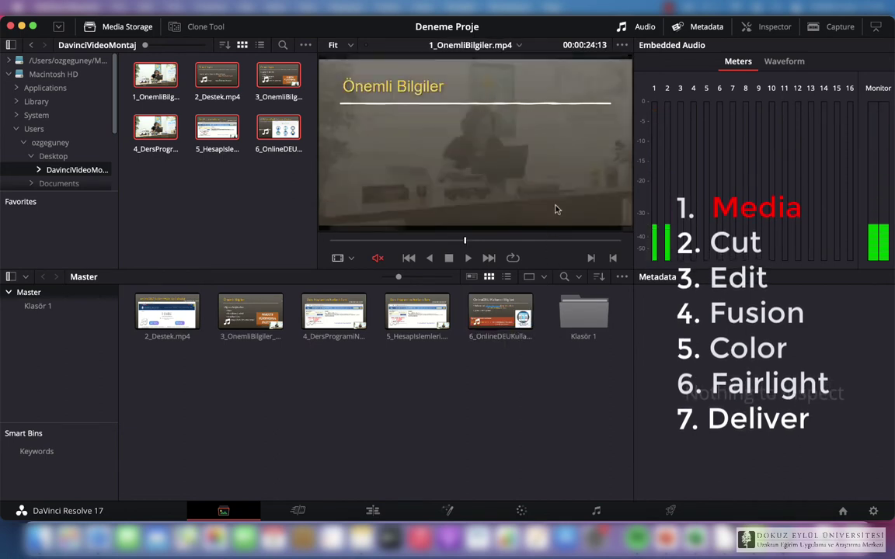
Step: On the Cut page, drag the presenter clip onto a new Timeline 1
left_click(298, 511)
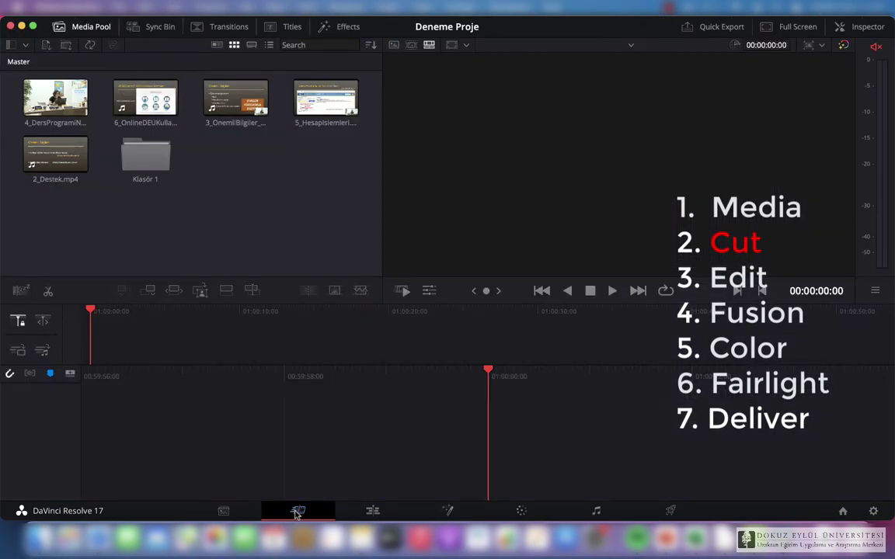
left_click(368, 512)
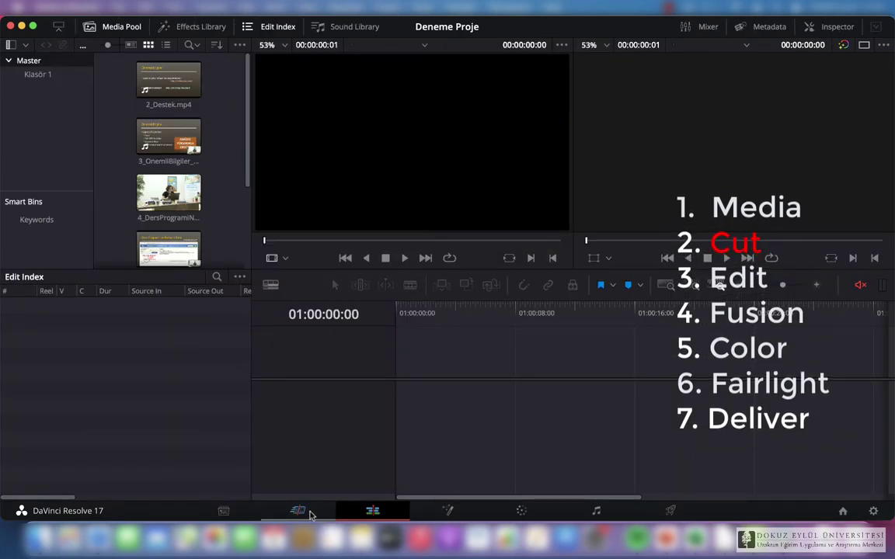
left_click(300, 512)
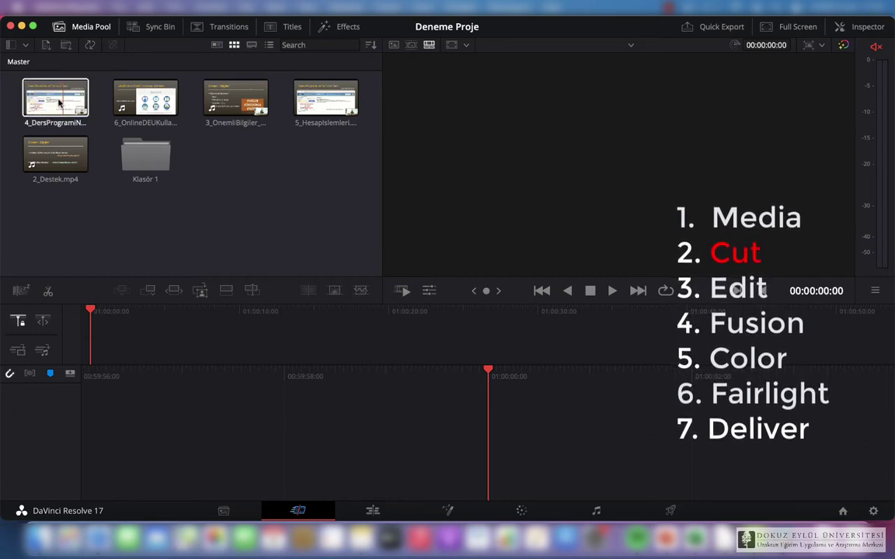
left_click_drag(59, 101, 343, 435)
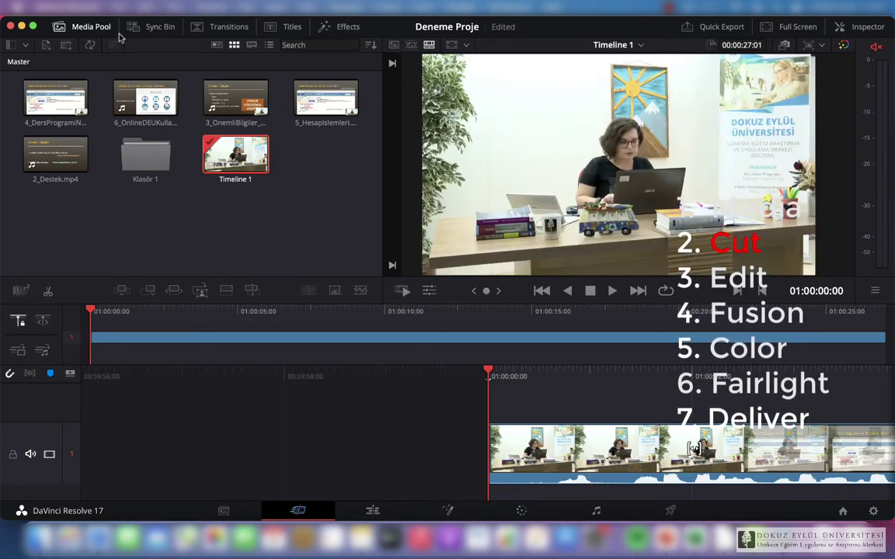
Step: Browse the Transitions and Titles libraries and Quick Export options, then cancel and go to the Edit page
left_click(235, 28)
left_click(286, 29)
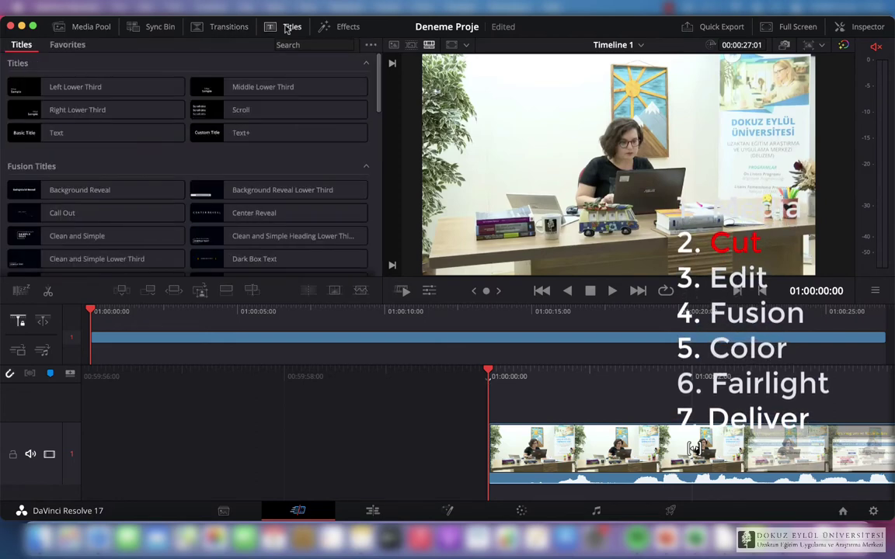
left_click(716, 29)
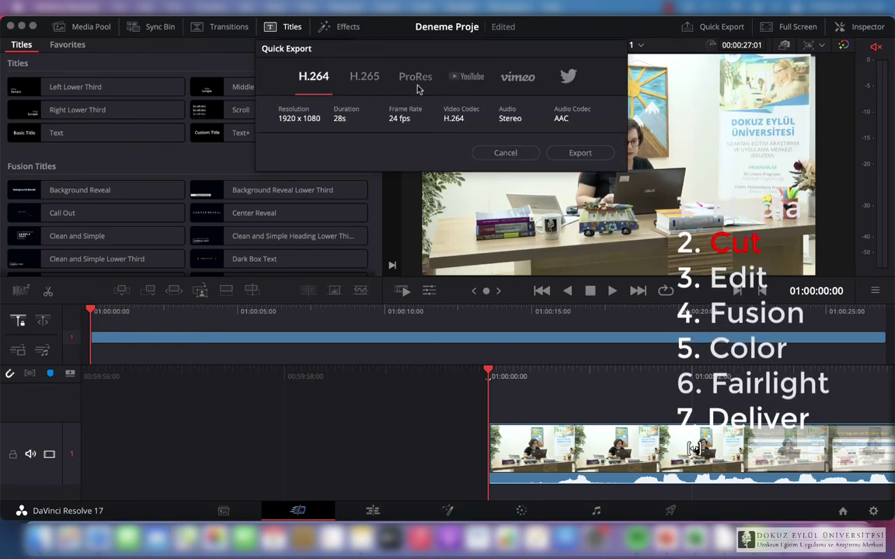
left_click(509, 152)
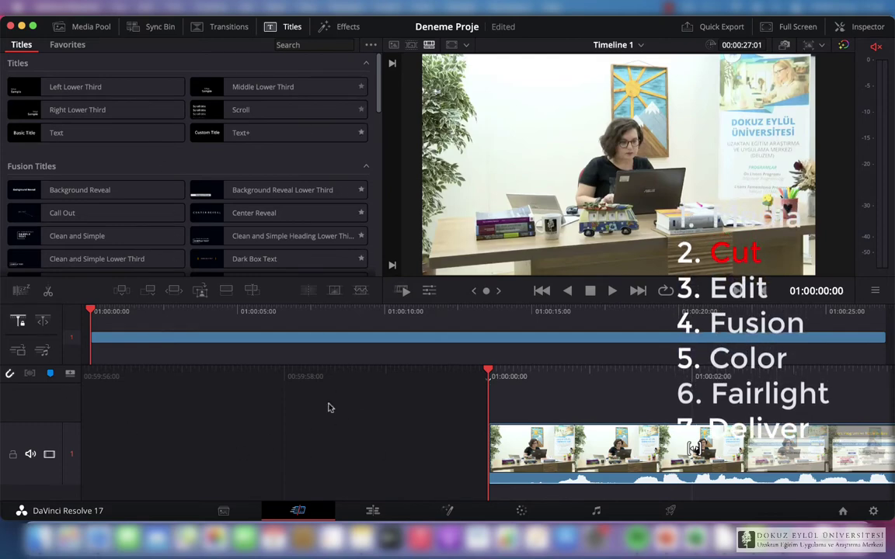
left_click(374, 511)
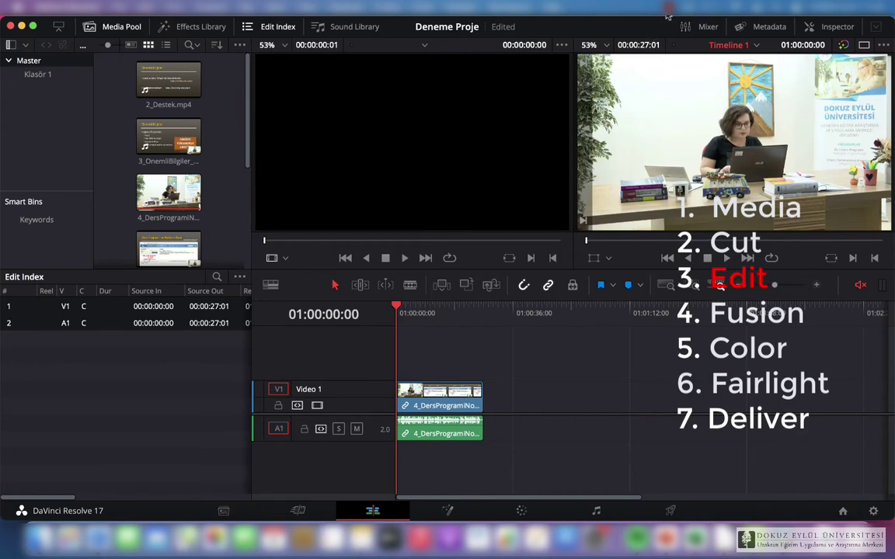
Step: Pass through the Fusion page to the Color page with the presenter clip loaded
left_click(450, 511)
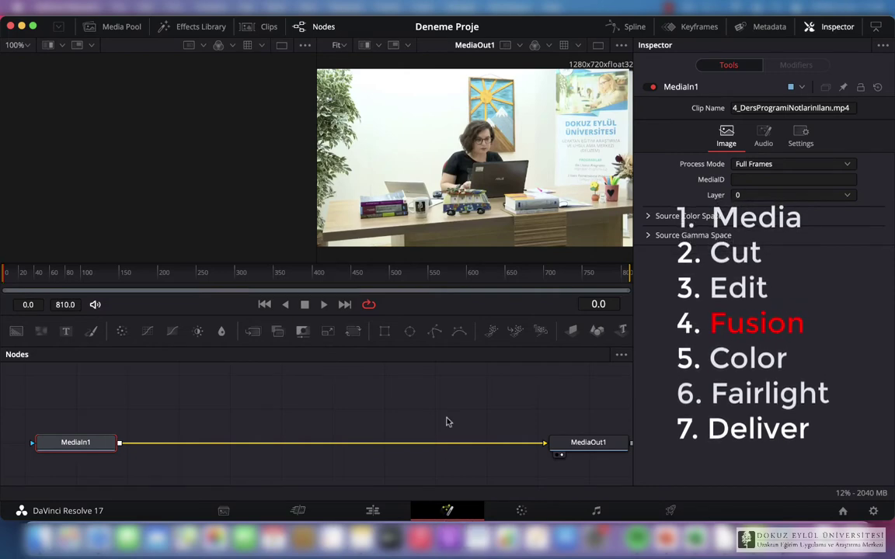
left_click(521, 511)
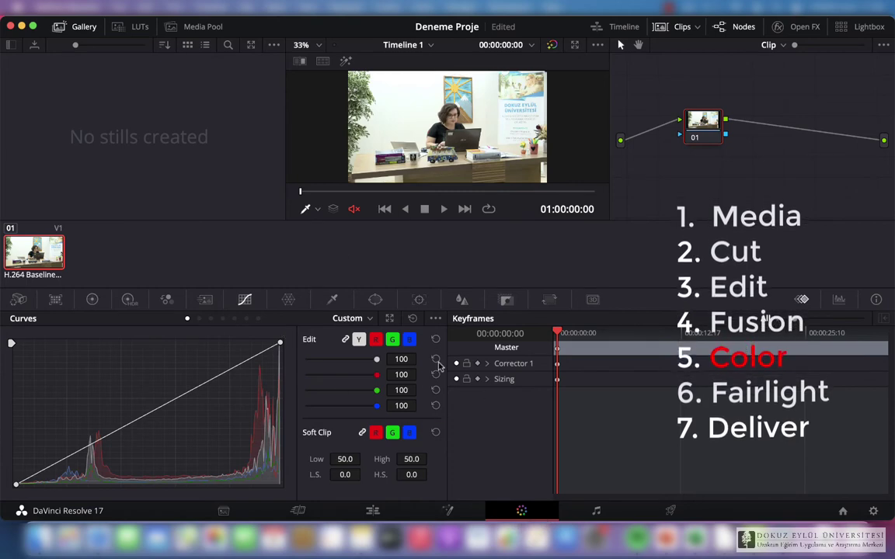
Step: Set curve intensity to 93, raise the upper mid-tones with a curve point, then go to Fairlight
left_click_drag(377, 375, 372, 374)
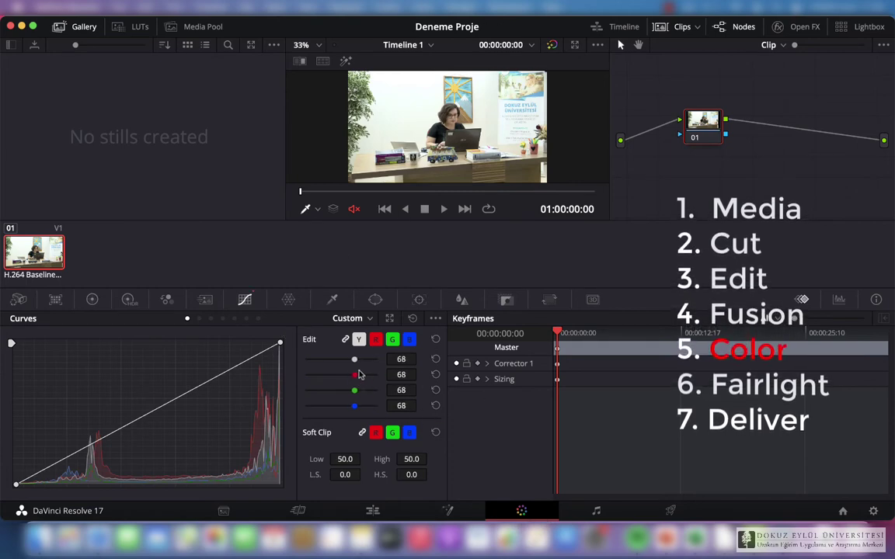
left_click(239, 364)
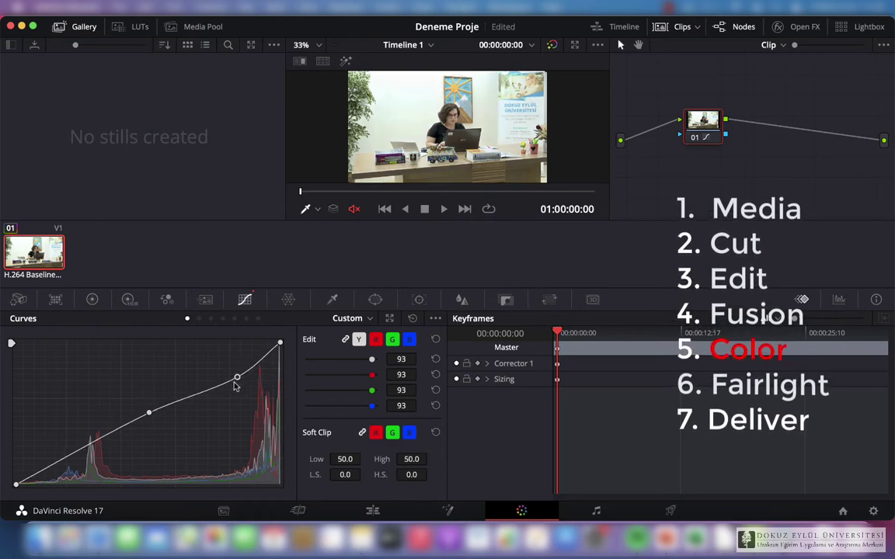
left_click_drag(239, 364, 224, 394)
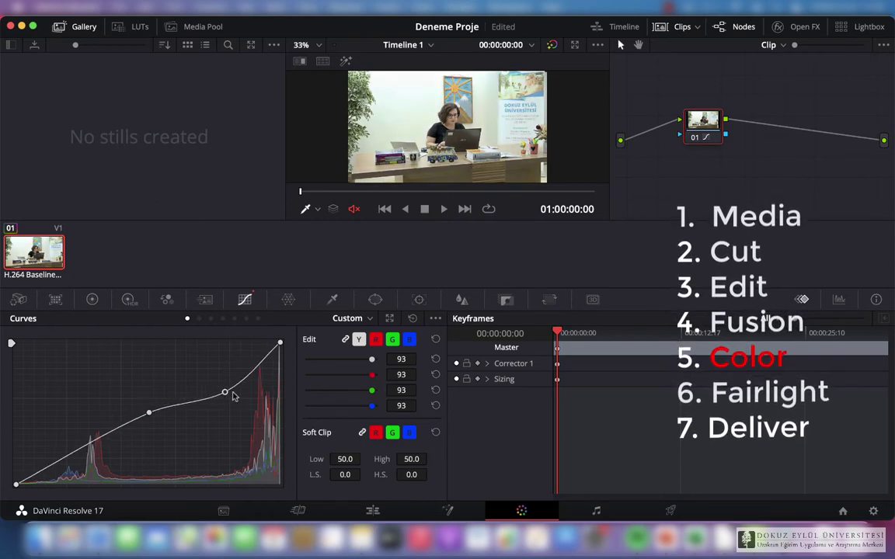
right_click(224, 392)
left_click_drag(221, 376, 216, 365)
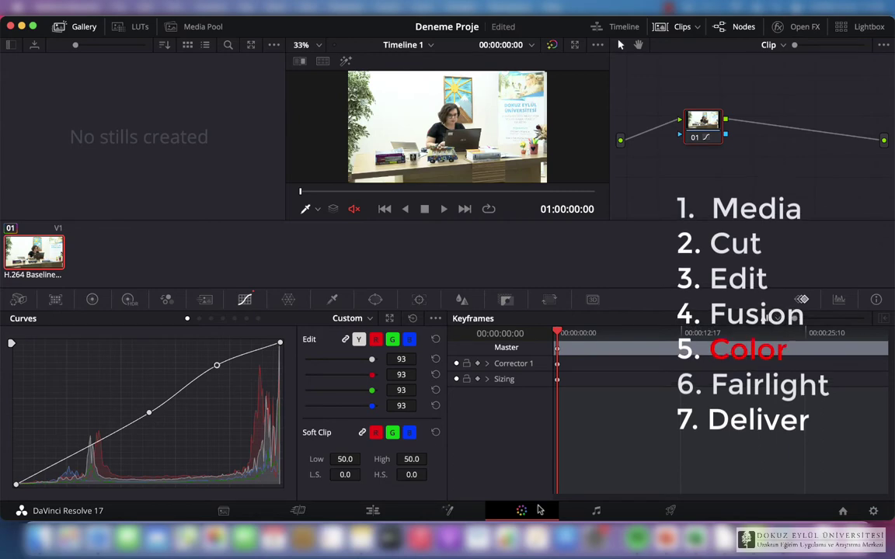
left_click(596, 512)
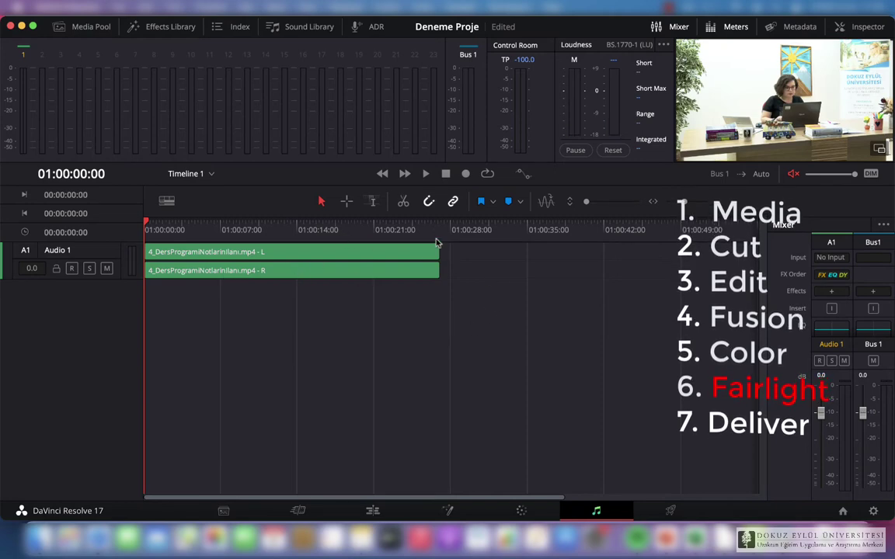
Step: Switch to the Deliver page to view Timeline 1's YouTube 1080p render settings
left_click(673, 512)
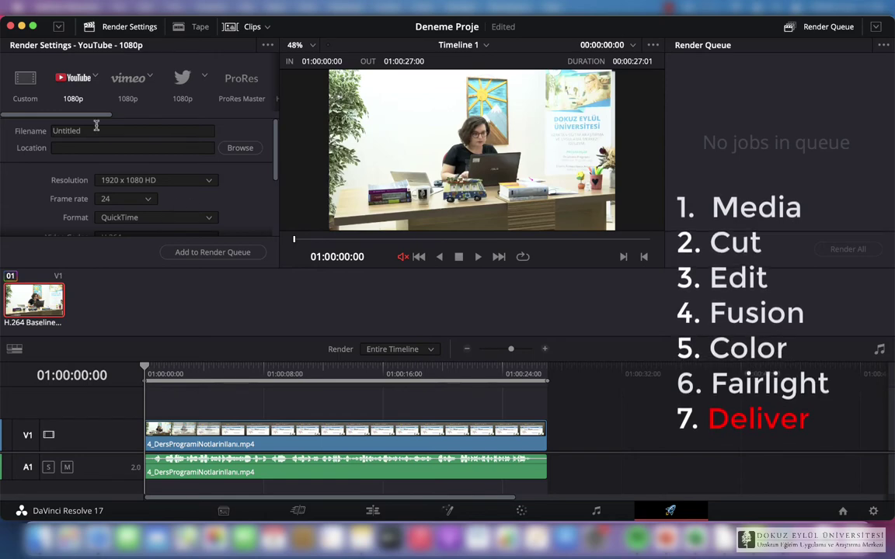
Step: Switch to the Custom render preset and look through its settings
left_click(35, 99)
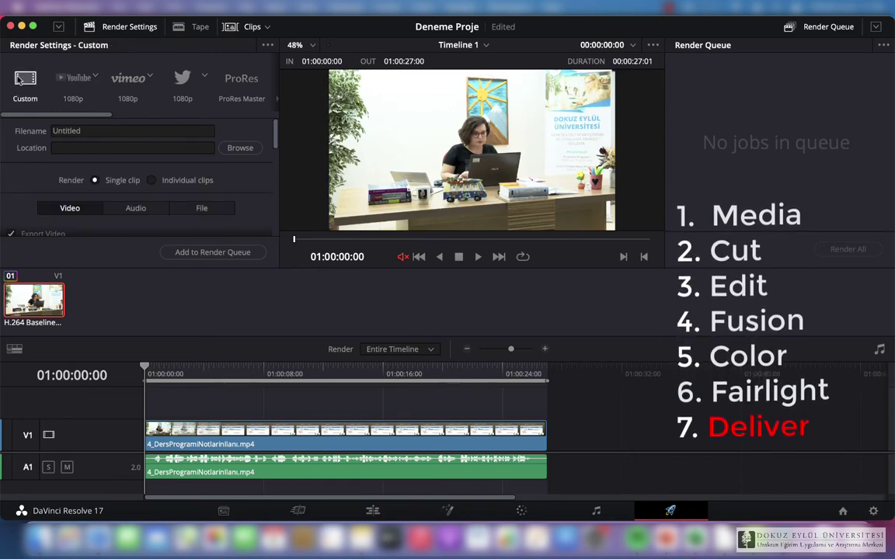
scroll(206, 201, "down", 3)
scroll(201, 200, "up", 3)
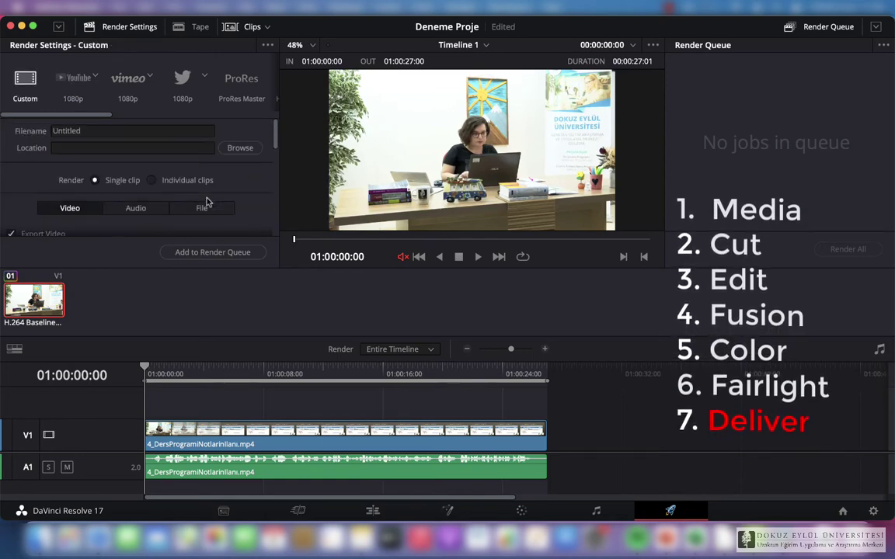
scroll(178, 194, "down", 3)
scroll(142, 186, "up", 1)
scroll(193, 166, "down", 2)
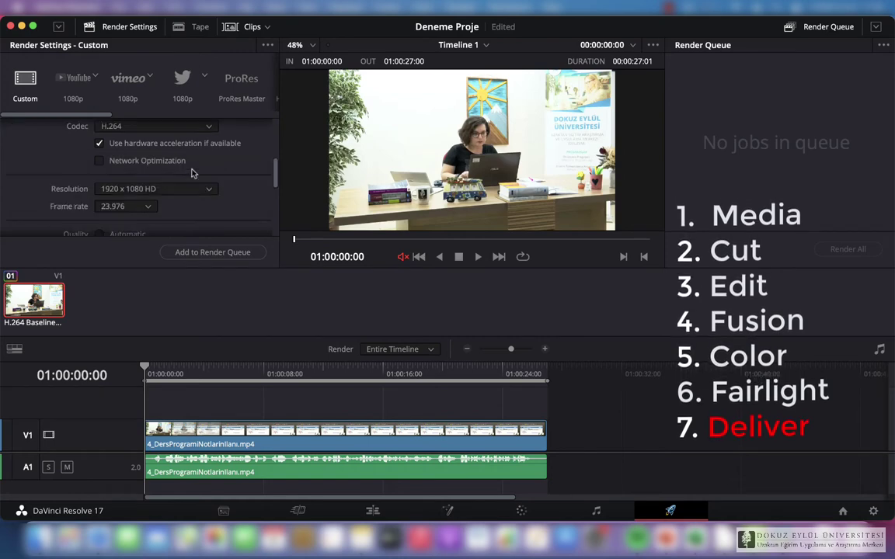
scroll(192, 171, "down", 2)
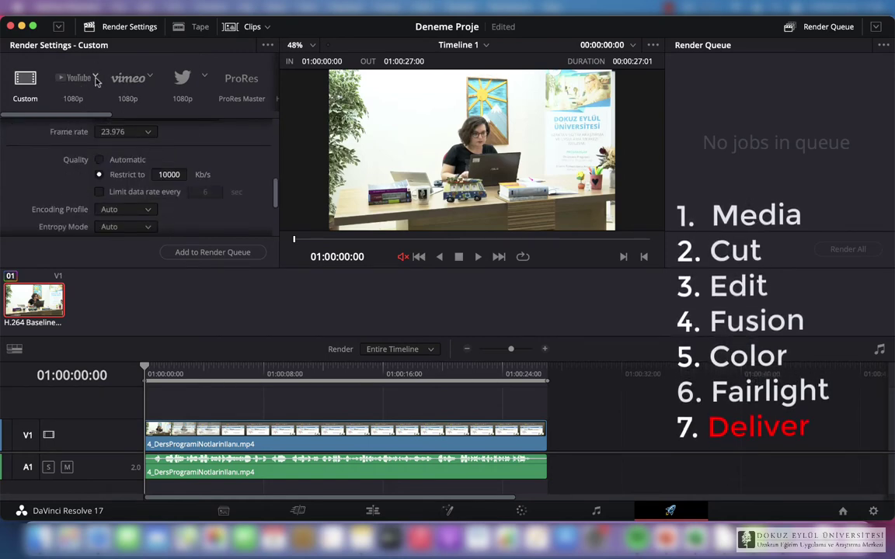
Step: Keep the YouTube 1080p preset and add the timeline to the render queue
left_click(95, 79)
left_click(78, 80)
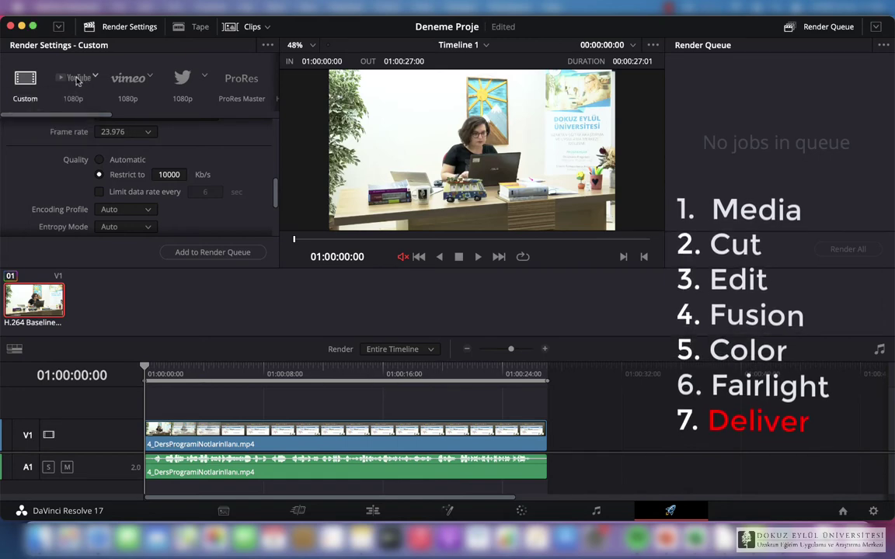
left_click(78, 79)
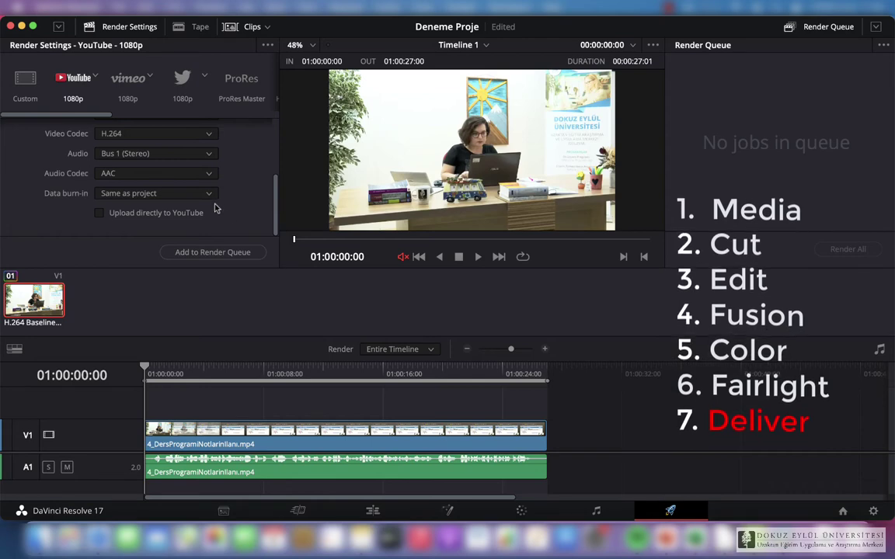
scroll(216, 208, "up", 3)
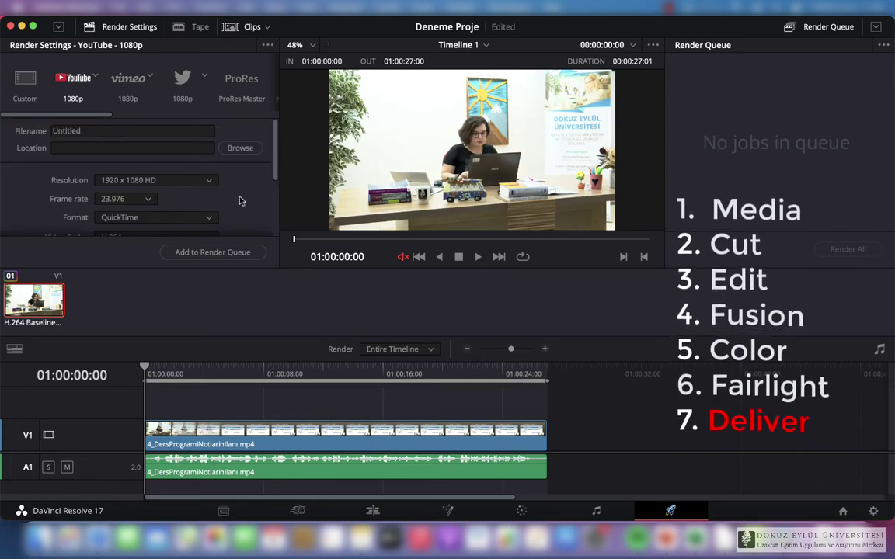
left_click(221, 253)
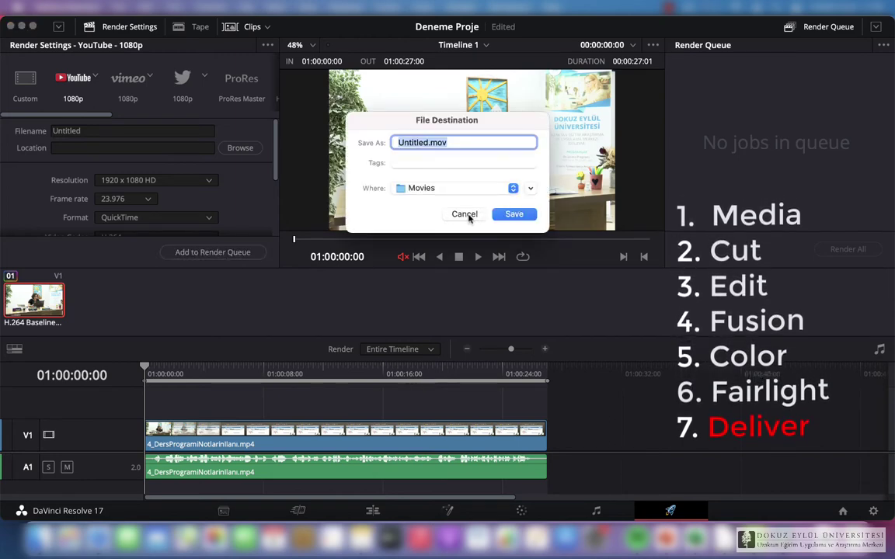
Step: Cancel the File Destination dialog, leaving the render queue empty
left_click(463, 215)
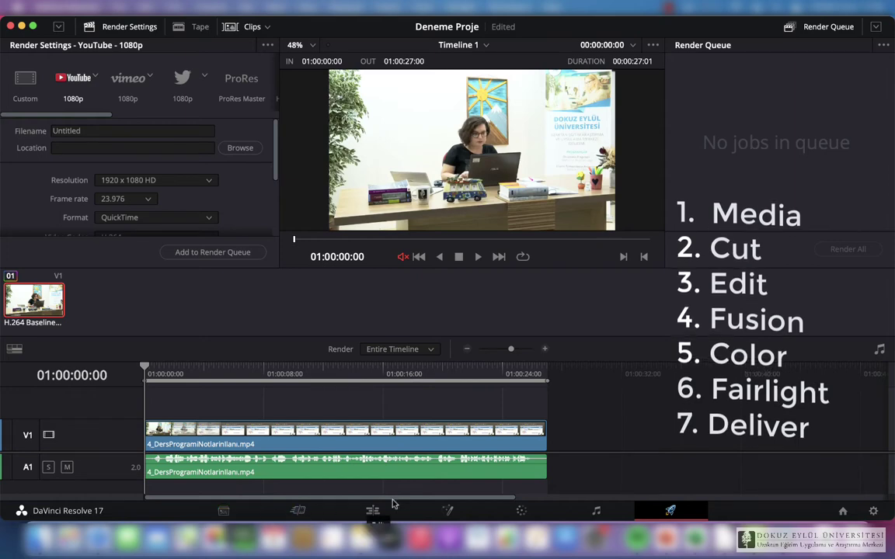
Step: Cycle through the Media, Cut, Edit, Fusion, Color, Fairlight and Deliver pages
left_click(225, 512)
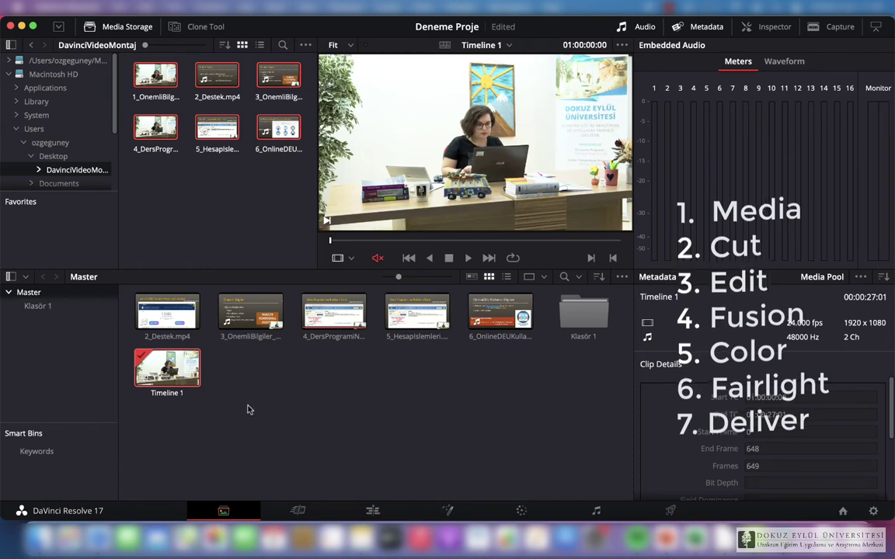
left_click(299, 511)
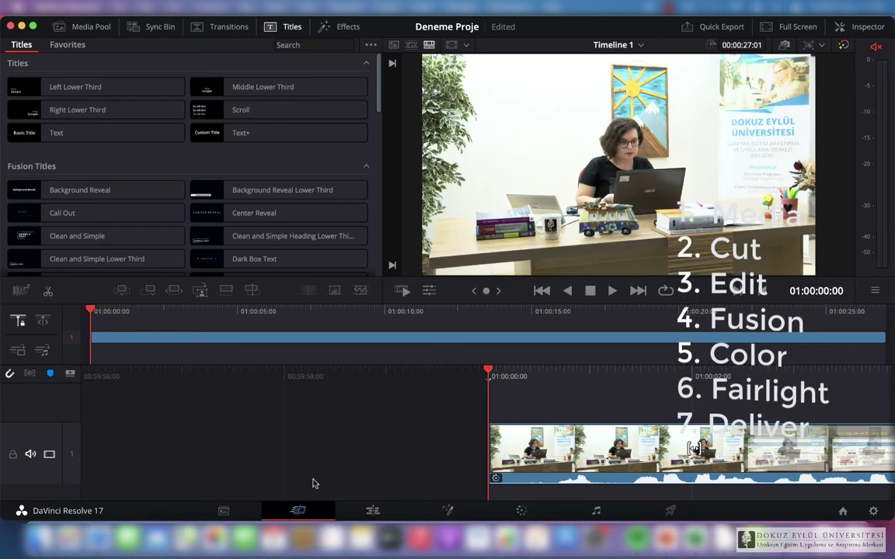
left_click(341, 514)
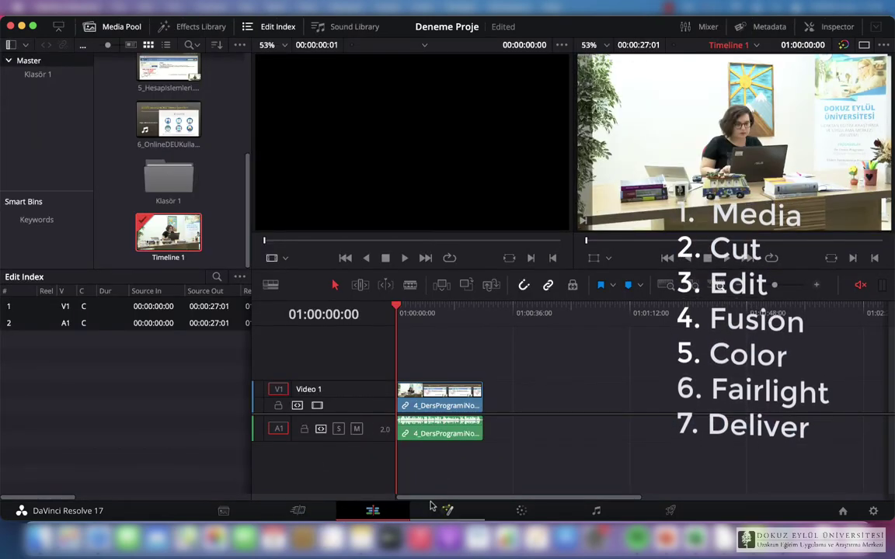
left_click(470, 510)
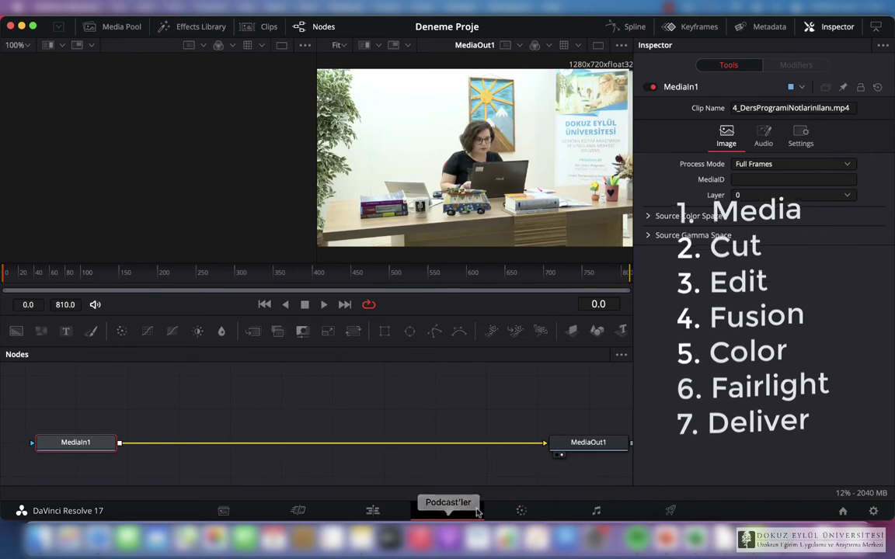
left_click(518, 512)
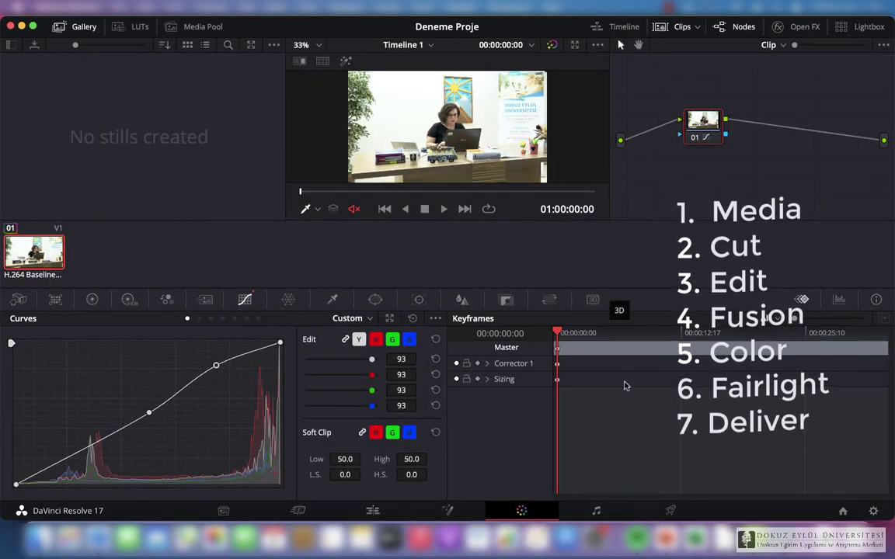
left_click(607, 512)
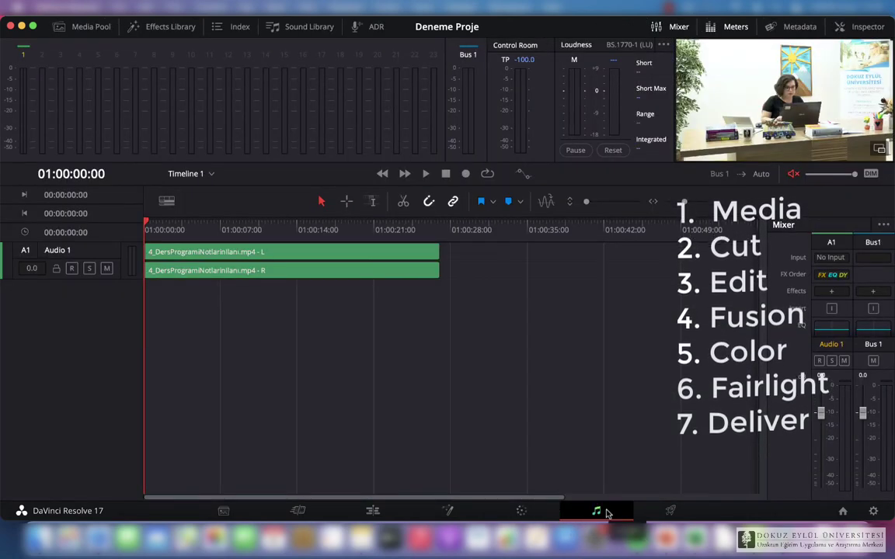
left_click(671, 511)
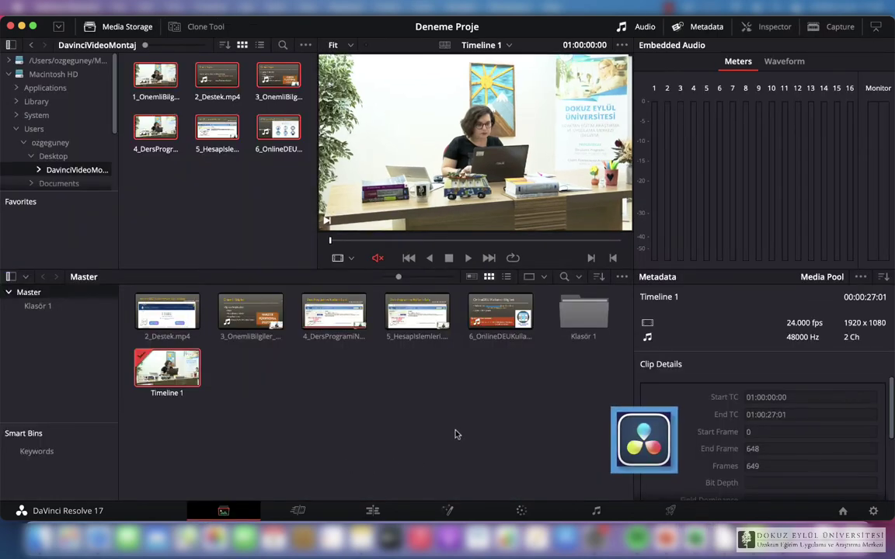
Step: Open the DavinciVideoMontaj folder on the Desktop in Finder
left_click(195, 235)
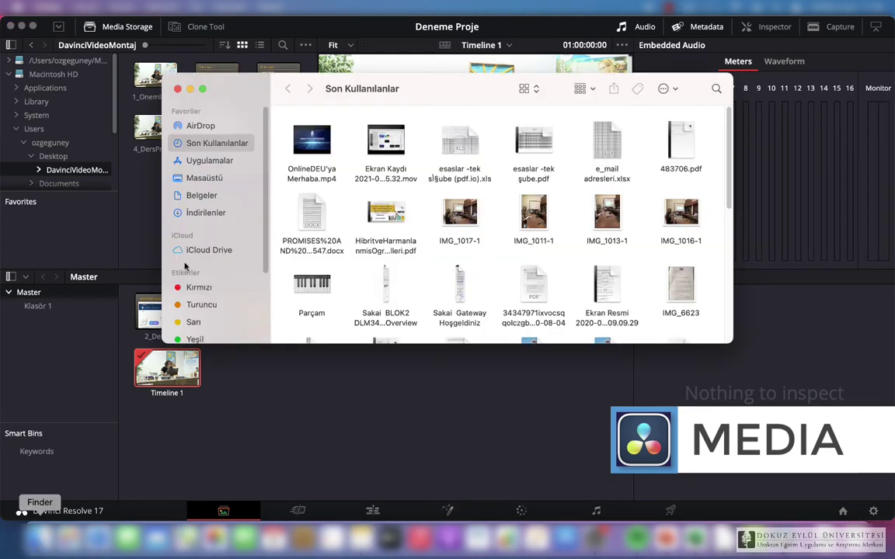
left_click(200, 177)
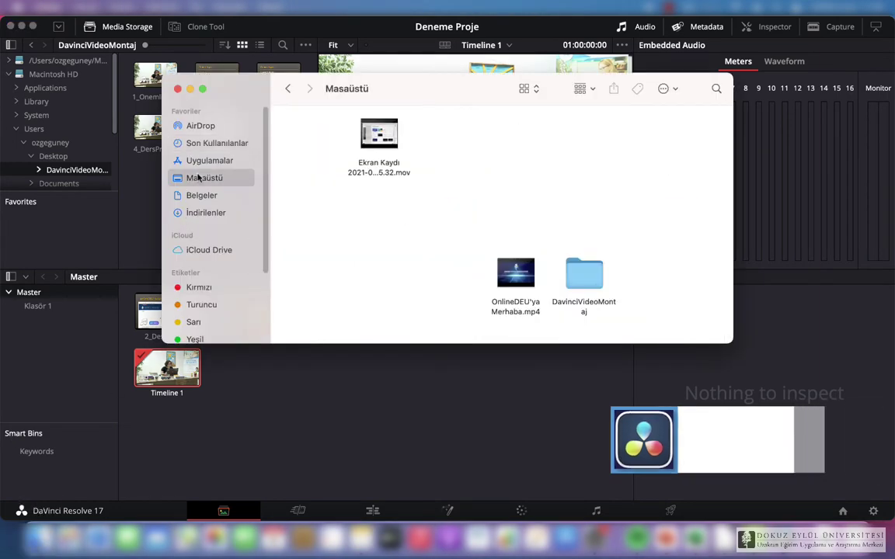
left_click(593, 285)
double_click(593, 285)
Step: Drag 1_OnemliBilgiler.mp4 from Finder into Resolve's media storage
left_click_drag(404, 95, 622, 267)
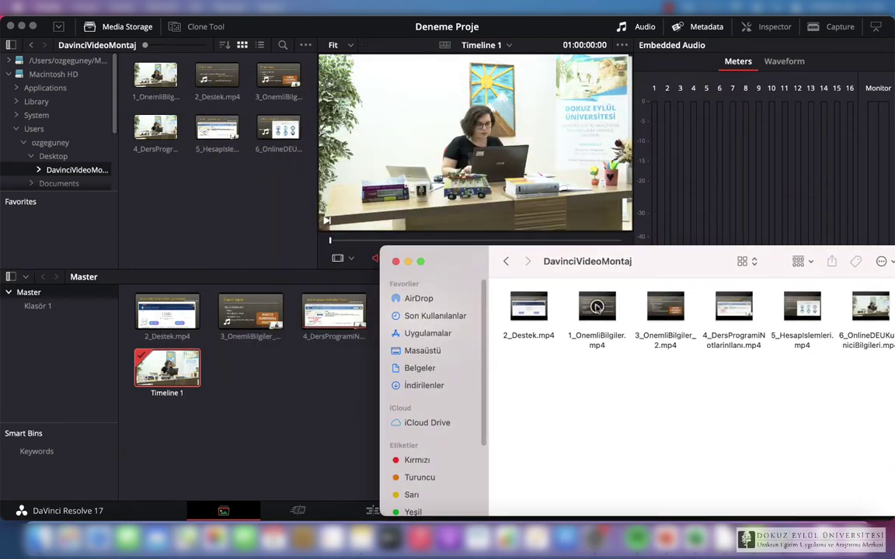
left_click_drag(596, 307, 601, 312)
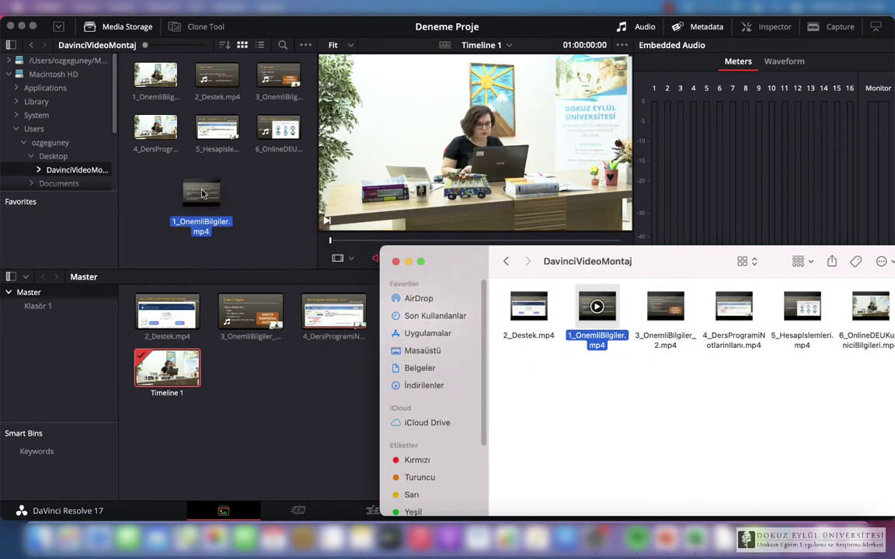
left_click_drag(602, 312, 198, 194)
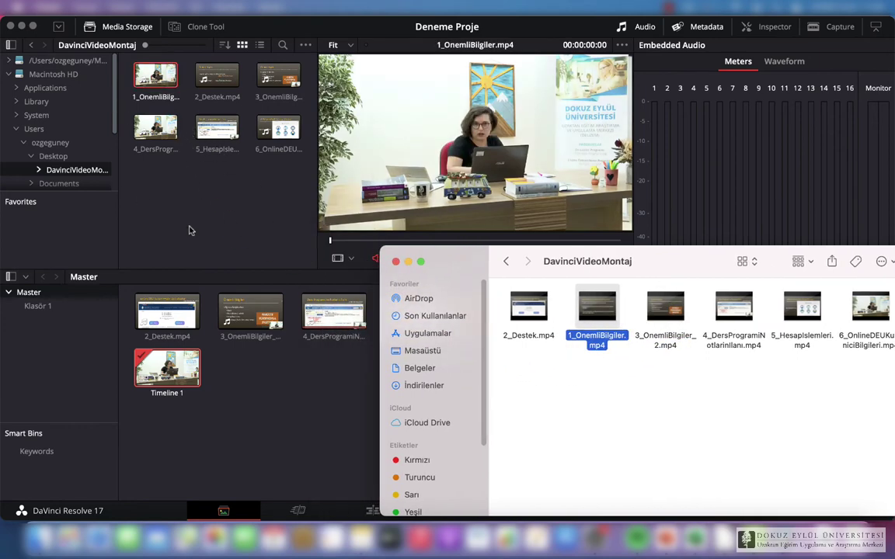
Step: After checking the Klasör 1 bin, add a new bin under Master named 'Klasör 2'
left_click(269, 398)
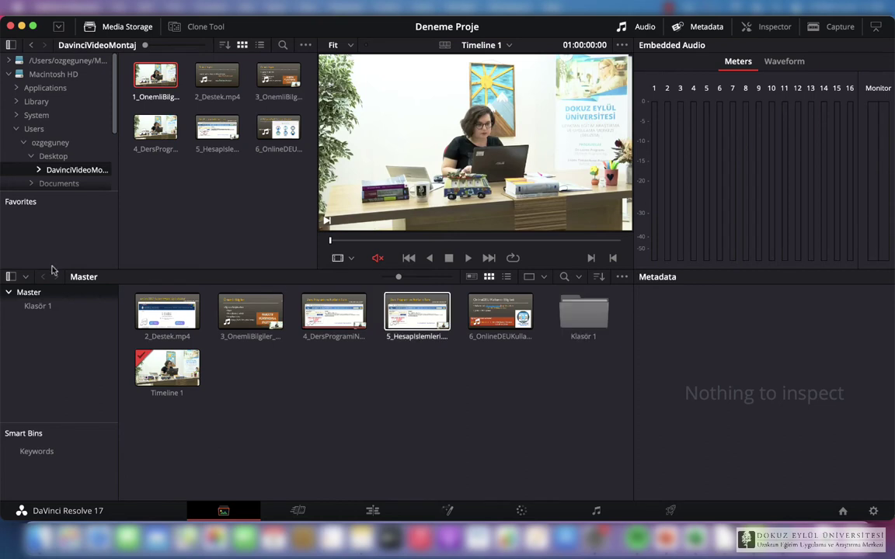
left_click(37, 307)
left_click(32, 297)
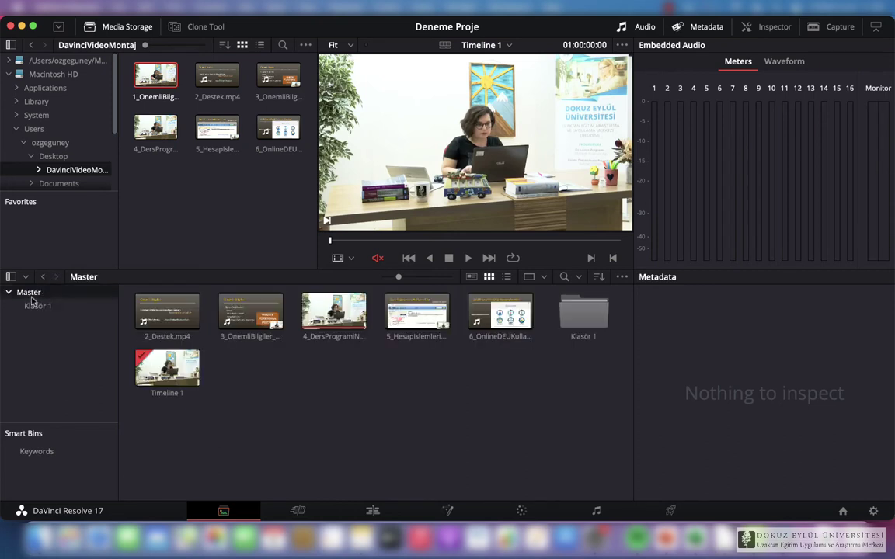
key("space")
right_click(56, 337)
left_click(63, 341)
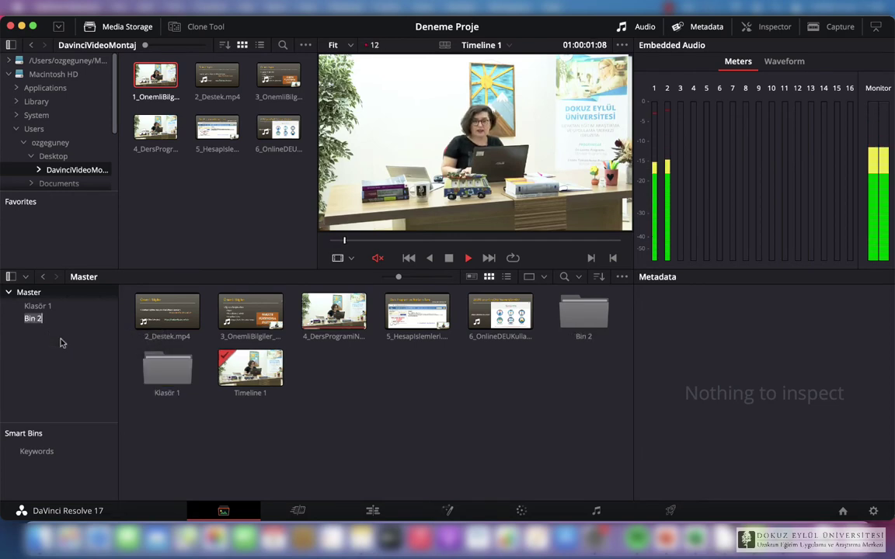
key("BackSpace")
type("Kla")
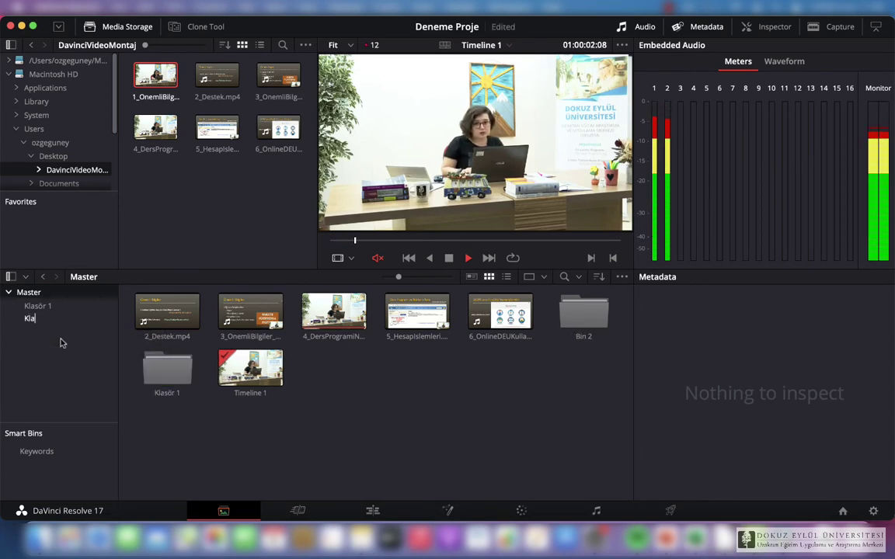
type("s")
type("ör")
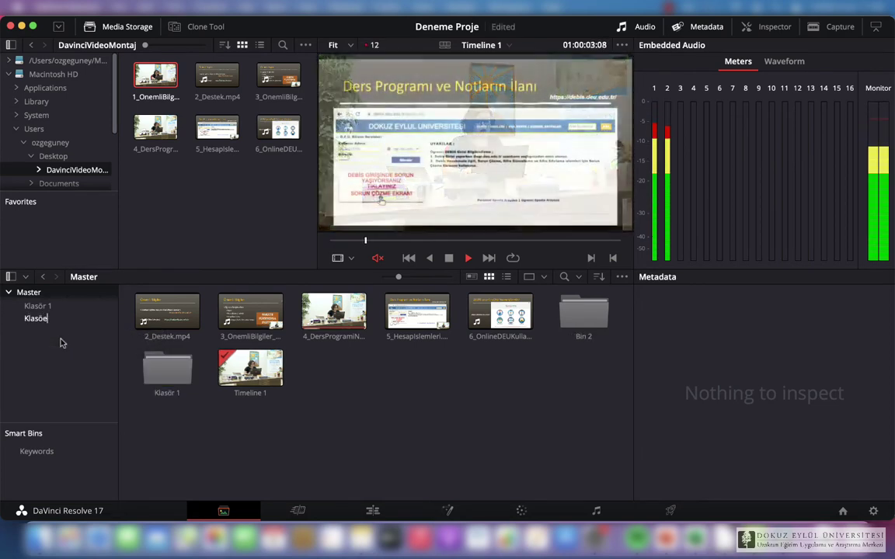
type(" 2")
key("Return")
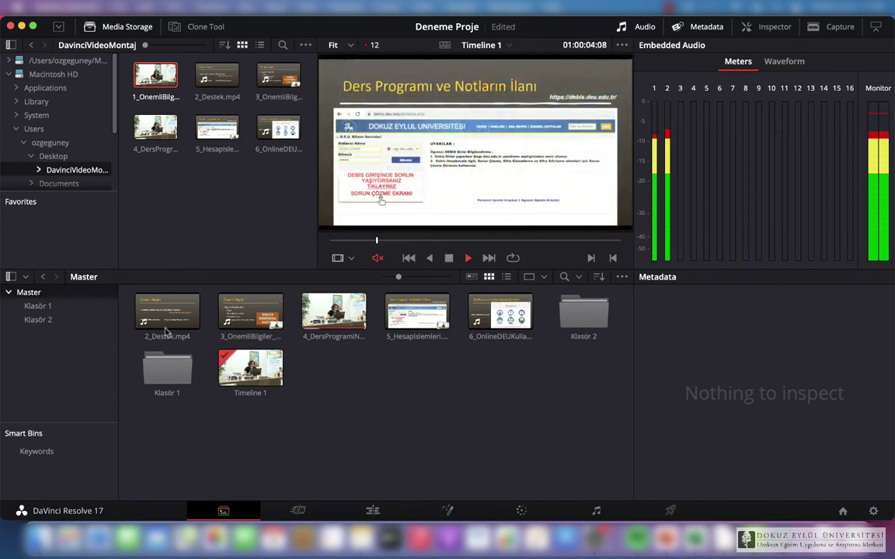
Step: Move 2_Destek.mp4 into Klasör 2 and verify both bins' contents
mouse_move(152, 305)
left_mouse_down()
mouse_move(79, 330)
mouse_move(38, 306)
left_mouse_up()
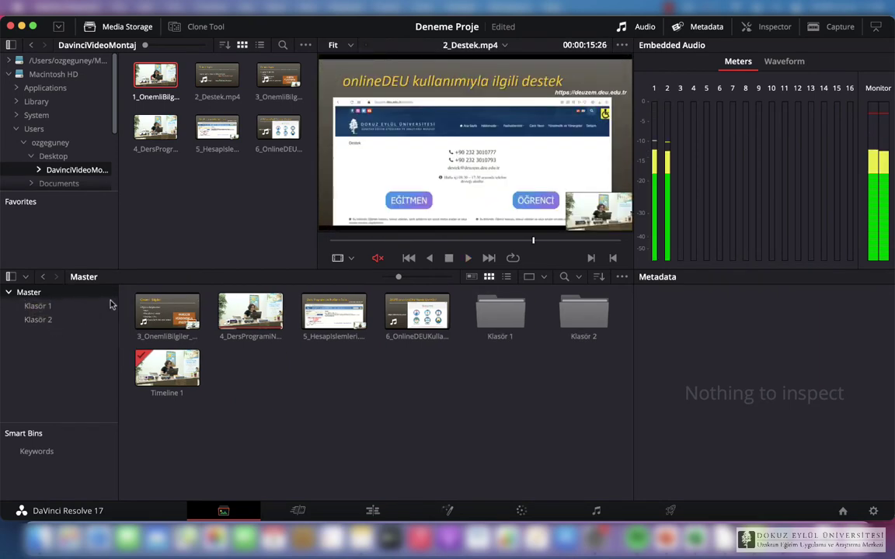
left_click(37, 306)
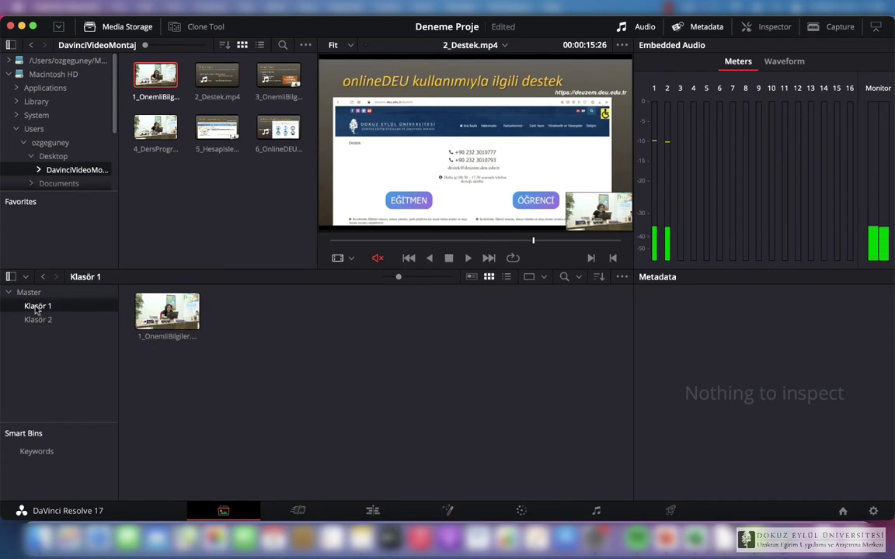
left_click(39, 320)
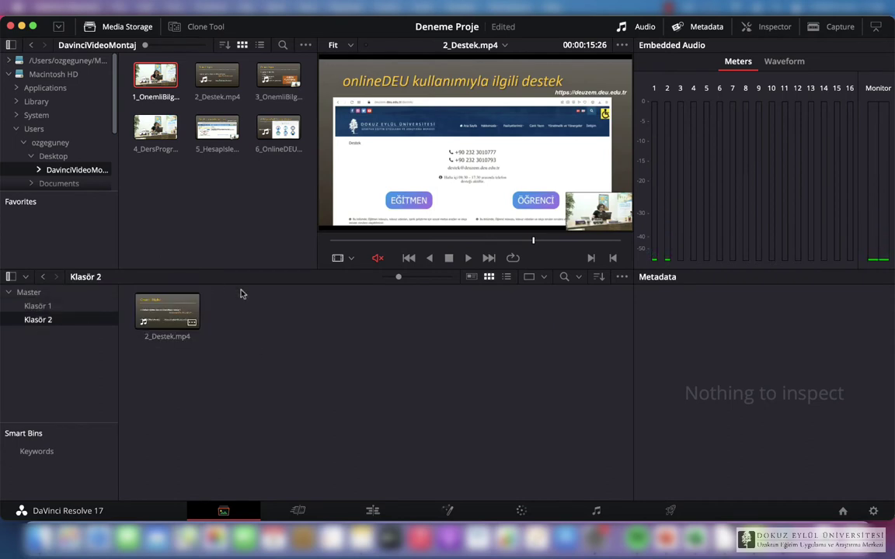
left_click(39, 306)
Step: Inspect 3_OnemliBilgiler_2.mp4's metadata in the Master bin, then go to the Cut page
left_click(29, 292)
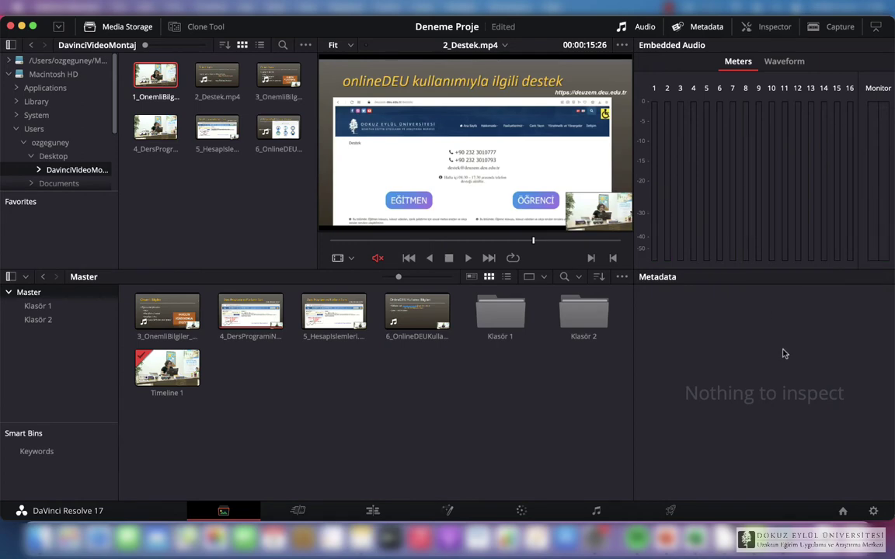
left_click(169, 295)
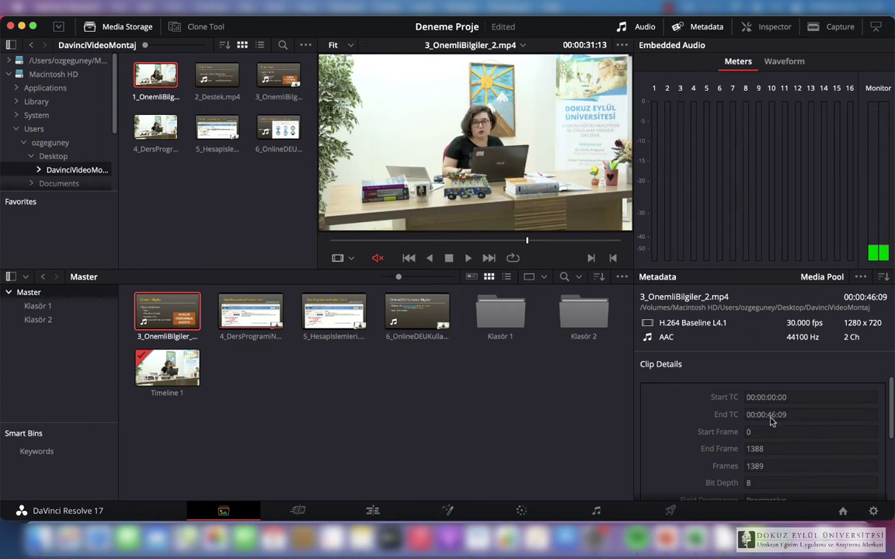
left_click(426, 406)
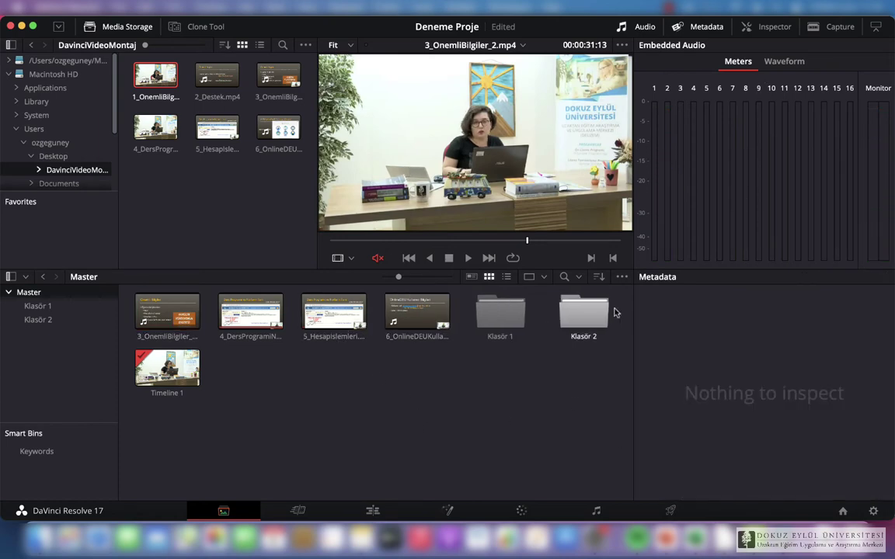
key("shift+3")
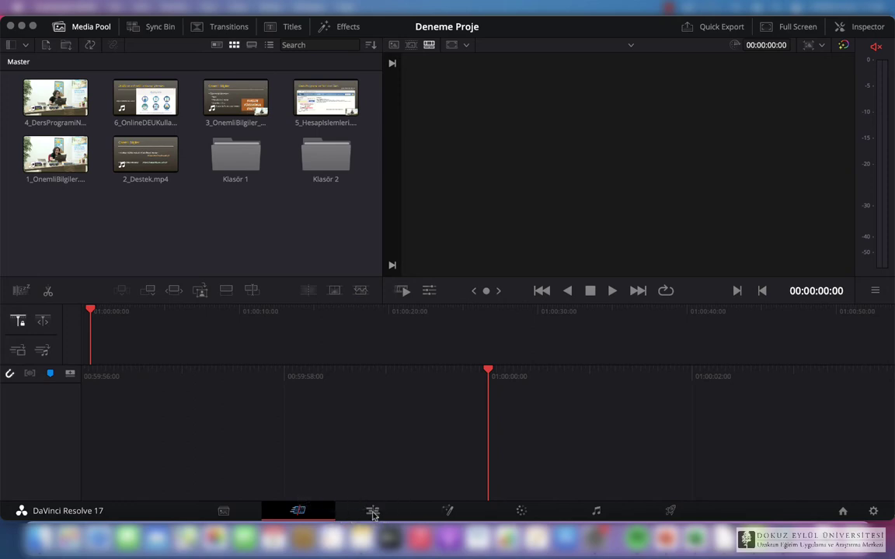
left_click(372, 511)
left_click(449, 511)
left_click(521, 511)
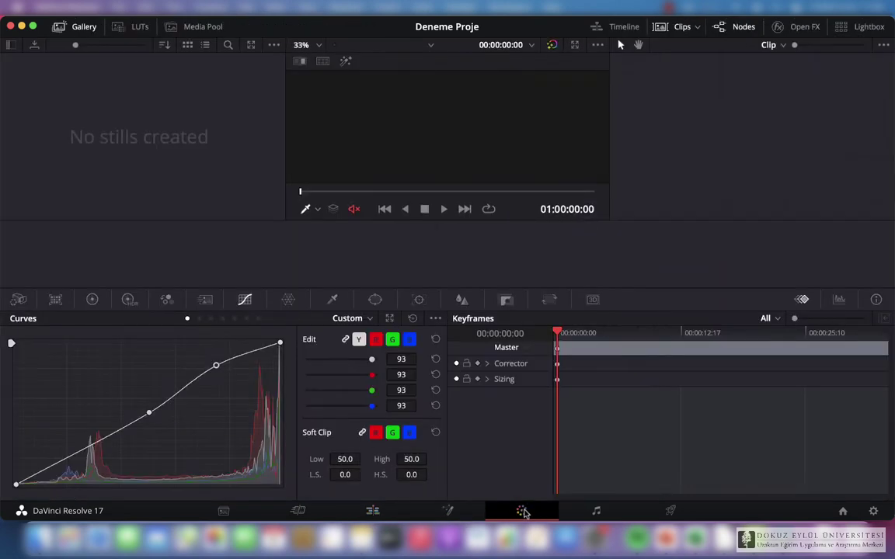
left_click(596, 513)
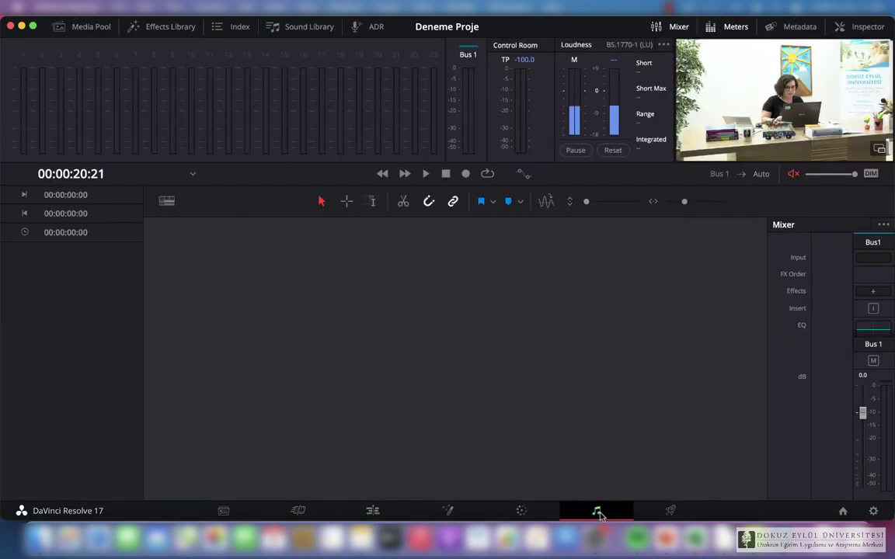
left_click(298, 511)
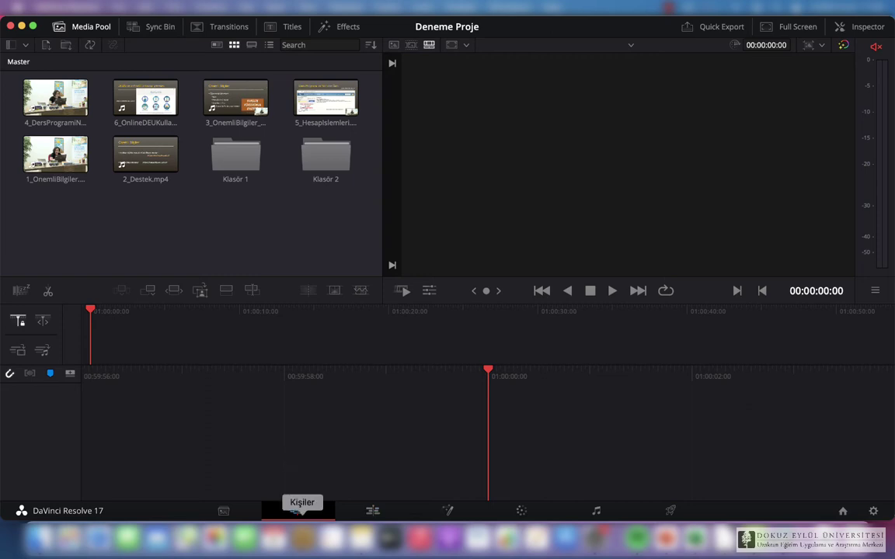
left_click(240, 511)
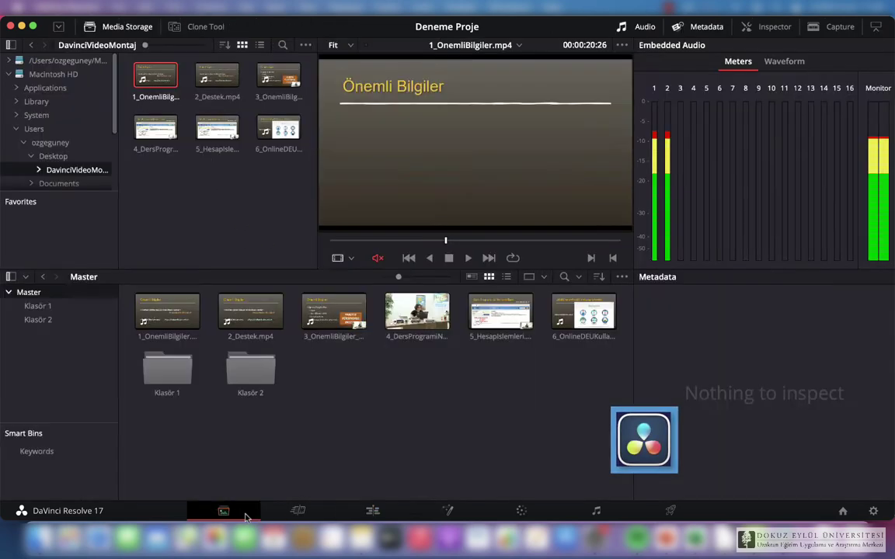
left_click(297, 511)
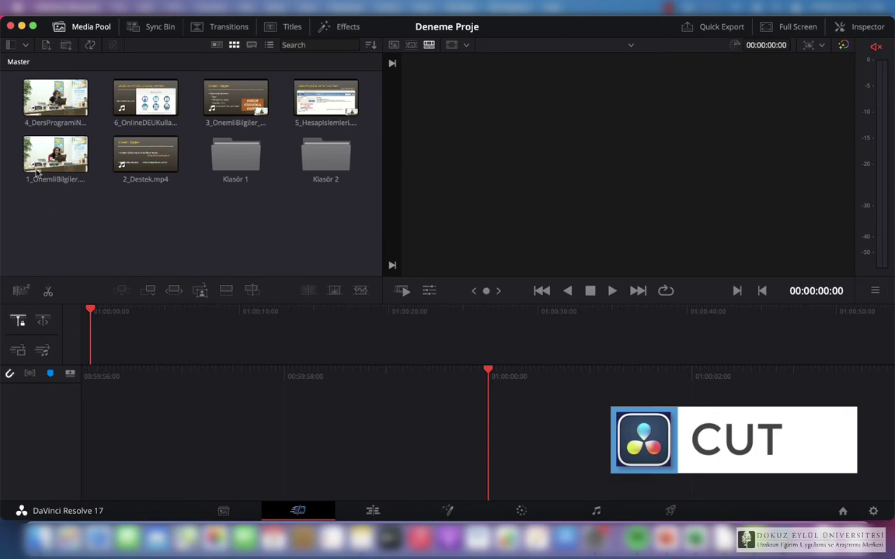
Step: Put 1_OnemliBilgiler.mp4 on a new timeline, preview it, and layer 2_Destek.mp4 on track 2
left_click_drag(48, 170, 191, 403)
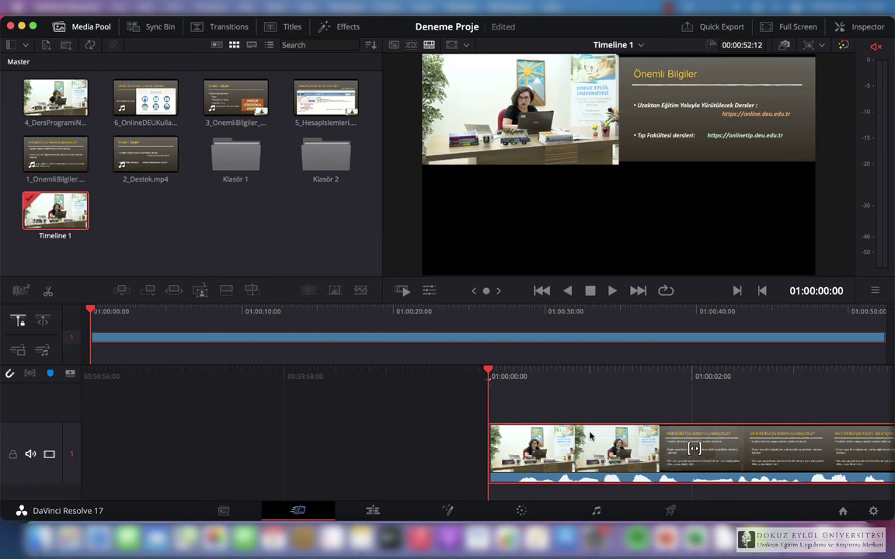
key("space")
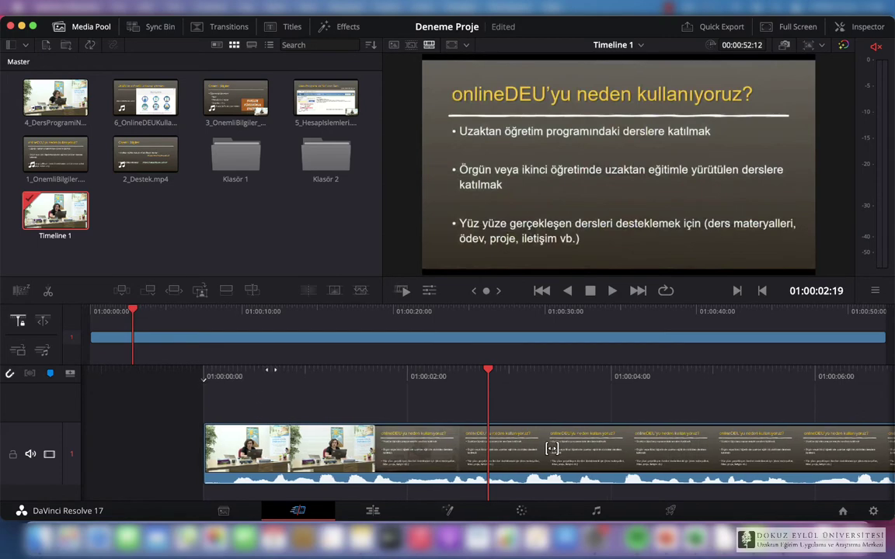
mouse_move(551, 448)
left_mouse_down()
mouse_move(653, 447)
mouse_move(536, 448)
left_mouse_up()
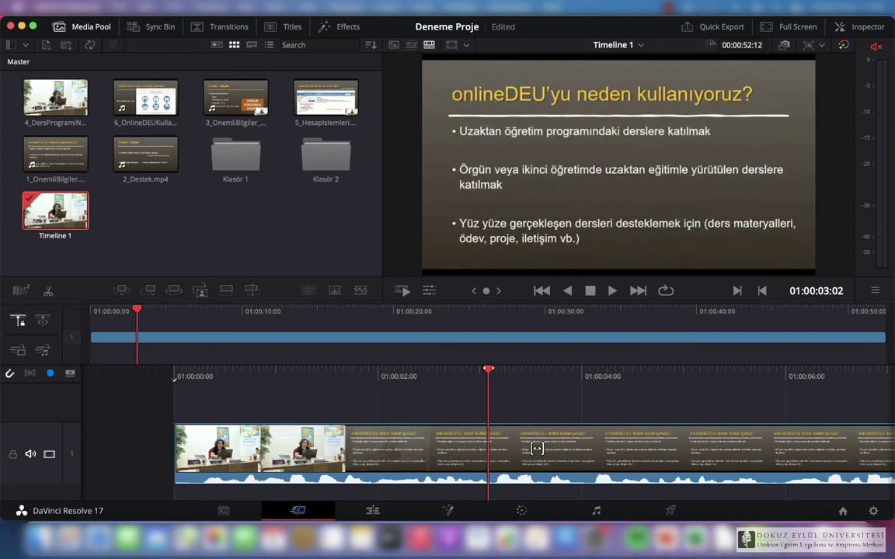
left_click_drag(537, 448, 487, 448)
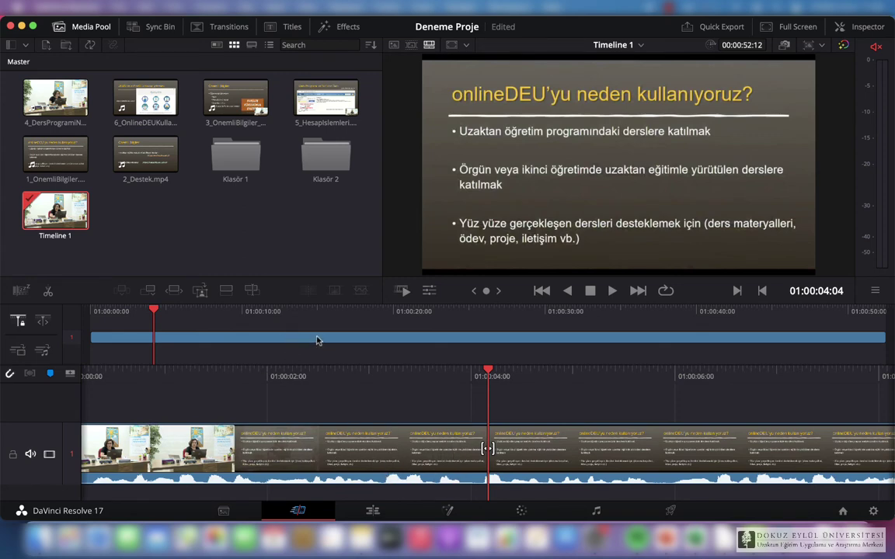
left_click_drag(145, 160, 223, 409)
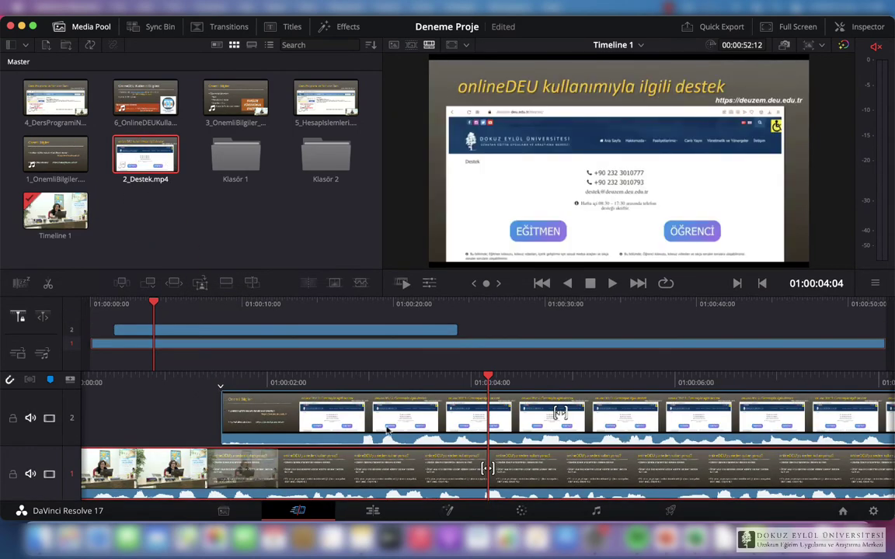
Step: Save the project with Cmd+S and toggle track 2's mute on and off
key("super+s")
left_click(30, 419)
left_click(30, 420)
left_click_drag(487, 468, 668, 468)
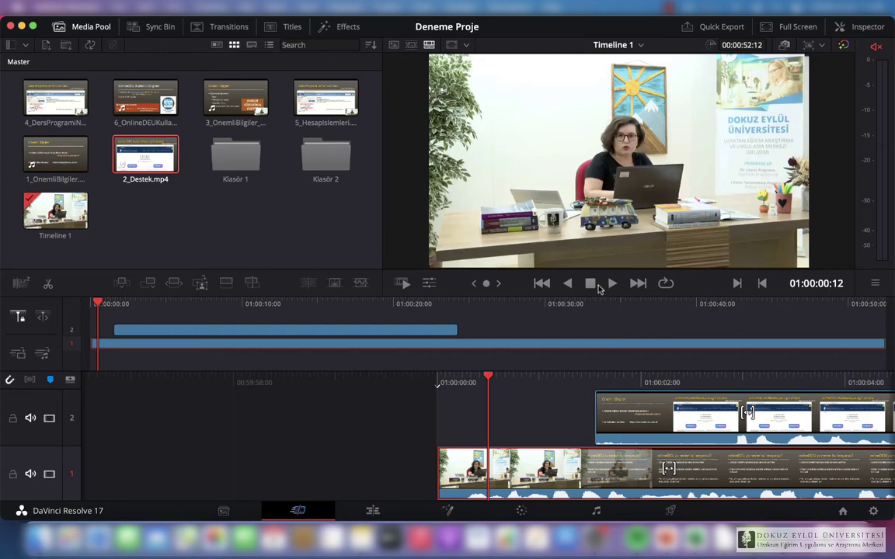
key("space")
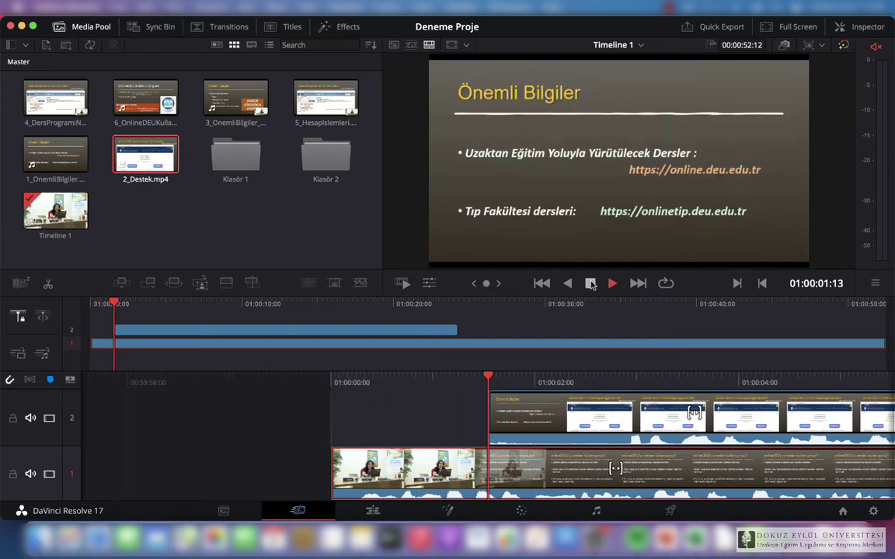
left_click(590, 284)
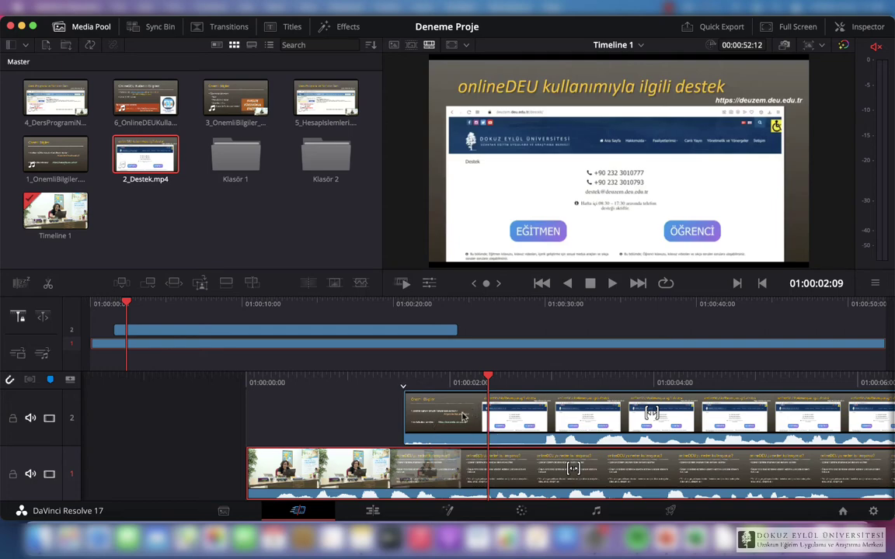
left_click_drag(651, 413, 743, 412)
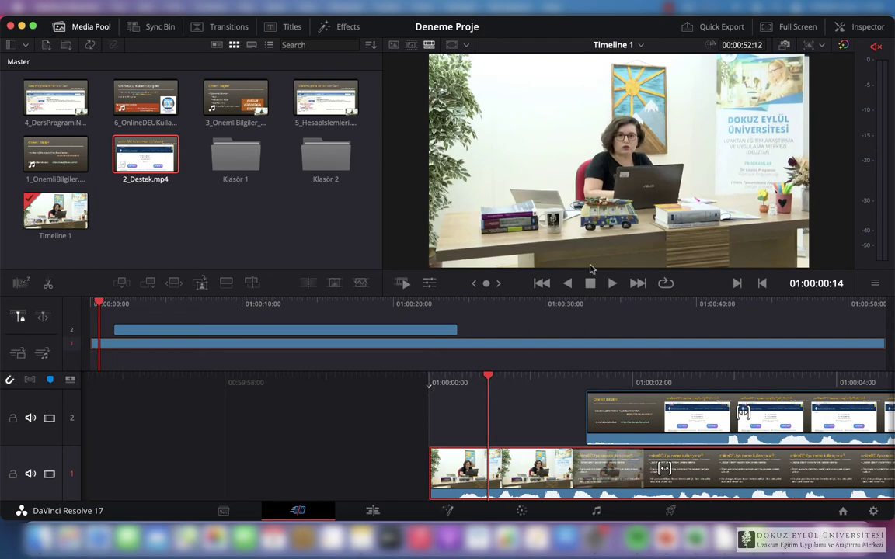
left_click(610, 283)
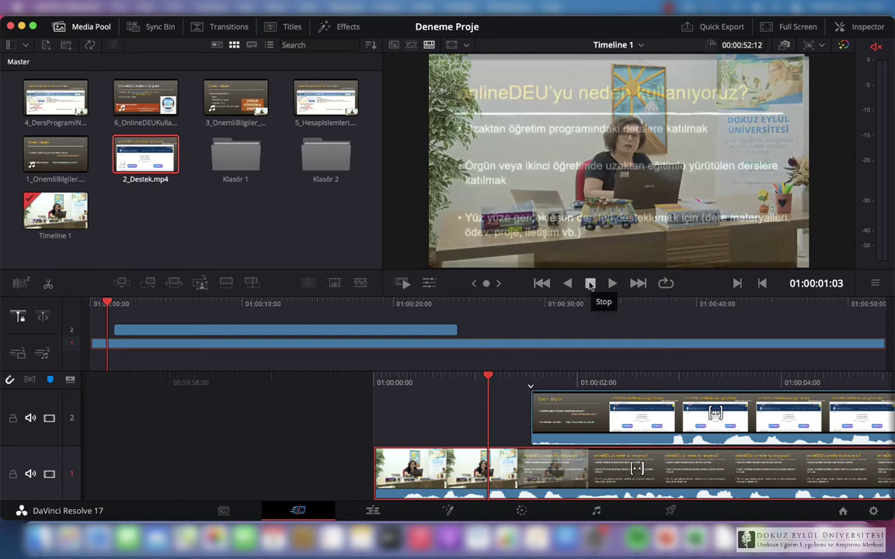
left_click_drag(513, 369, 587, 363)
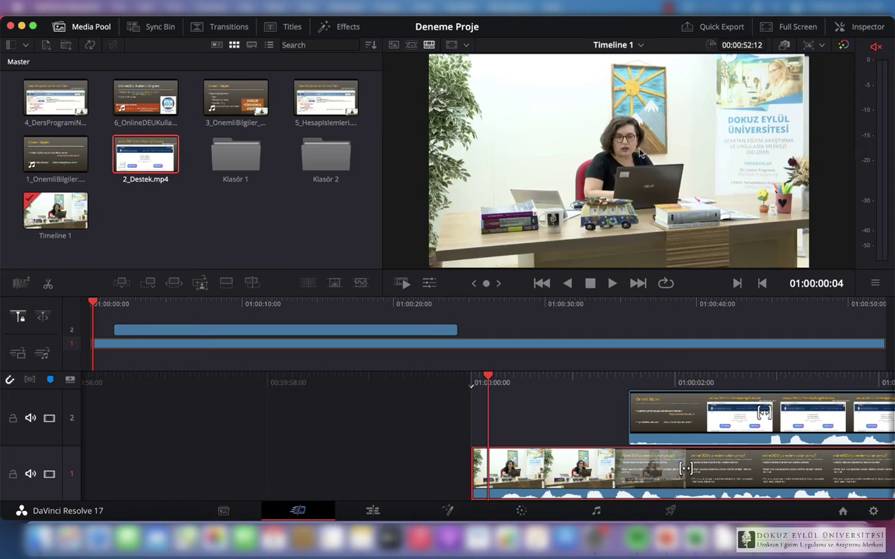
key("space")
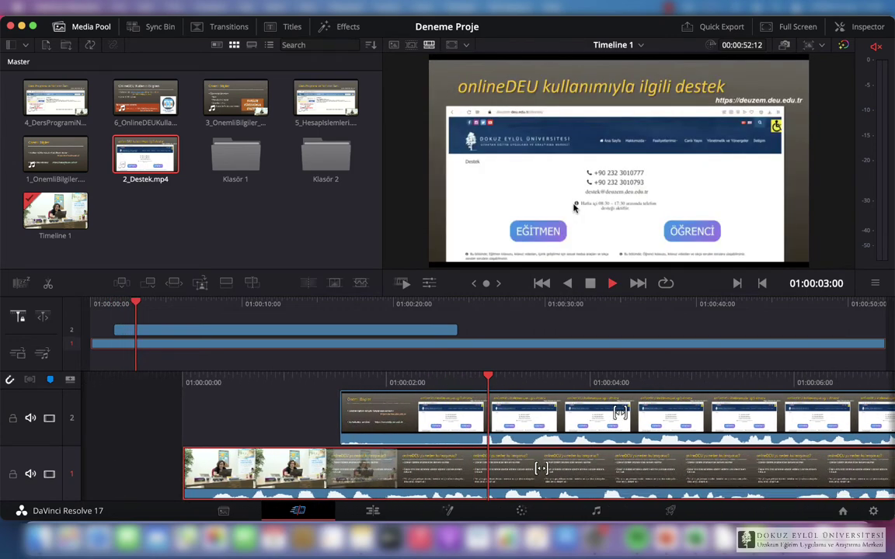
key("space")
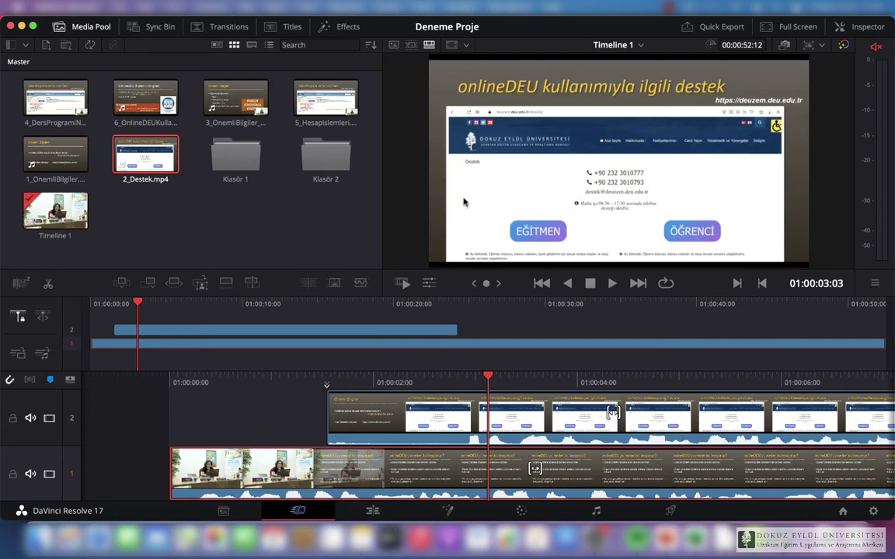
Step: Scale the V2 support-page clip to 0.769 with the Transform handles and preview it
left_click(428, 284)
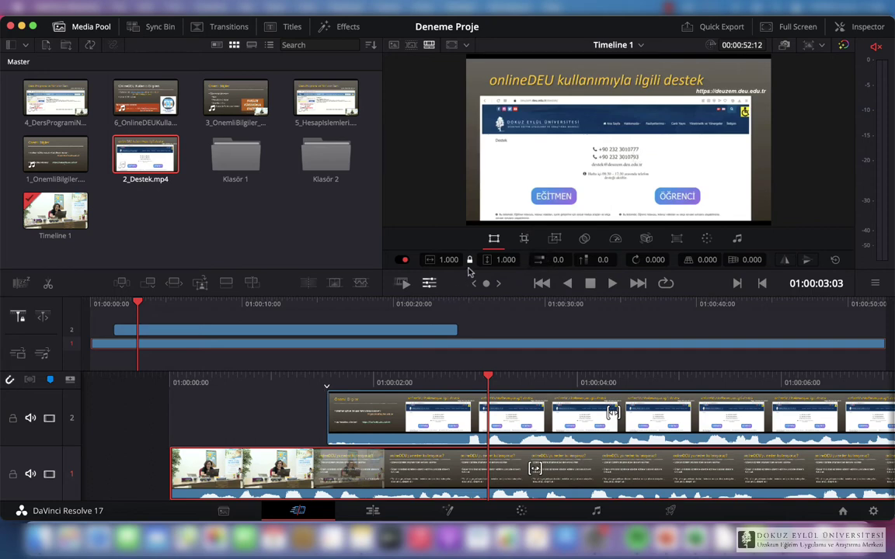
left_click(384, 414)
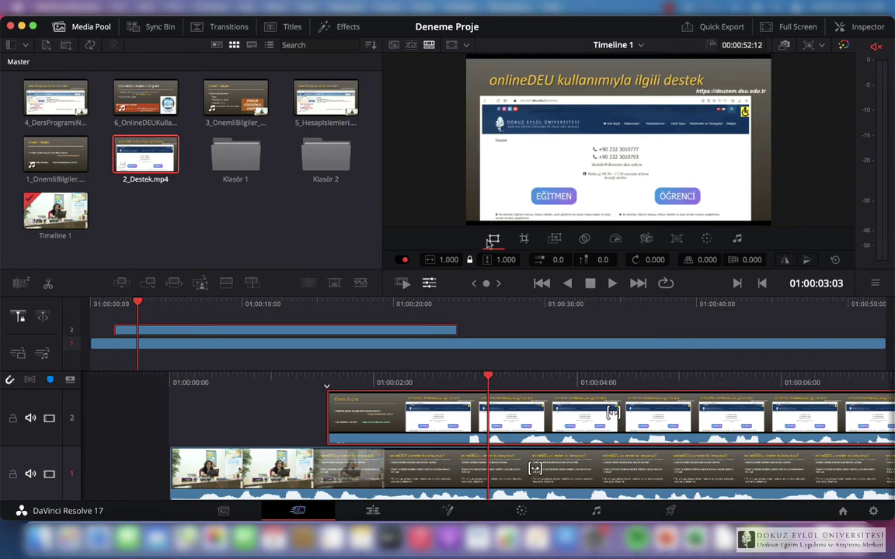
left_click(493, 238)
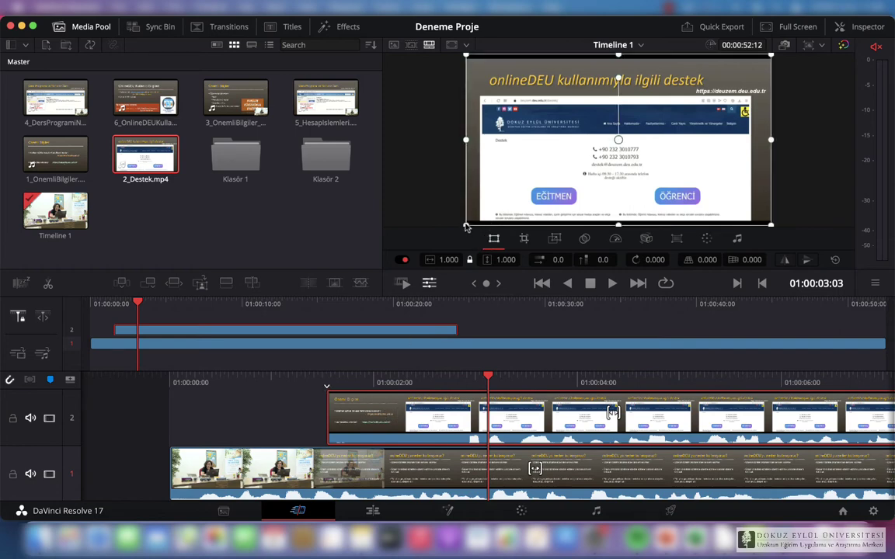
left_click_drag(466, 227, 522, 205)
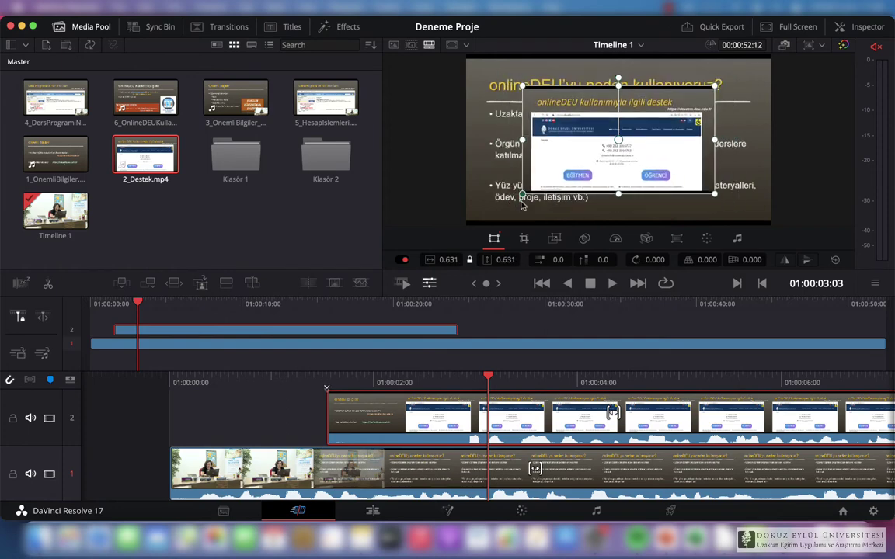
left_click_drag(522, 204, 569, 207)
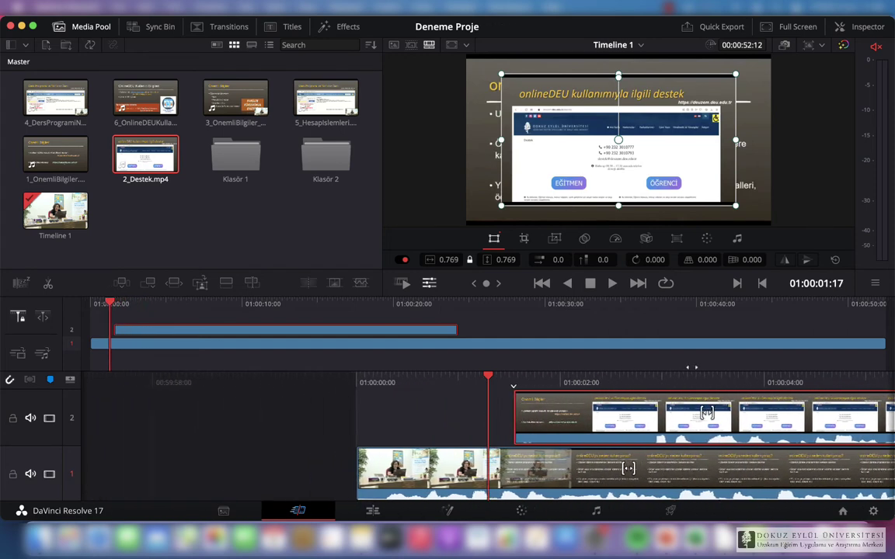
key("space")
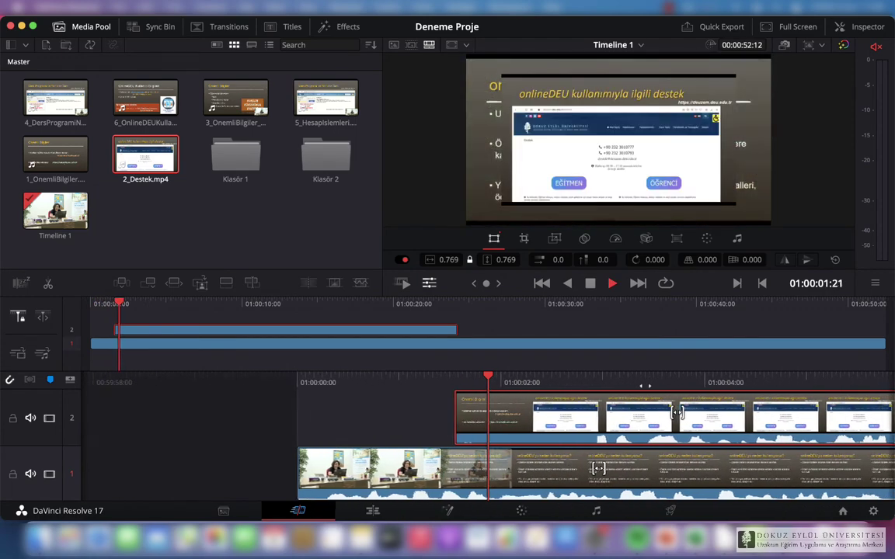
key("space")
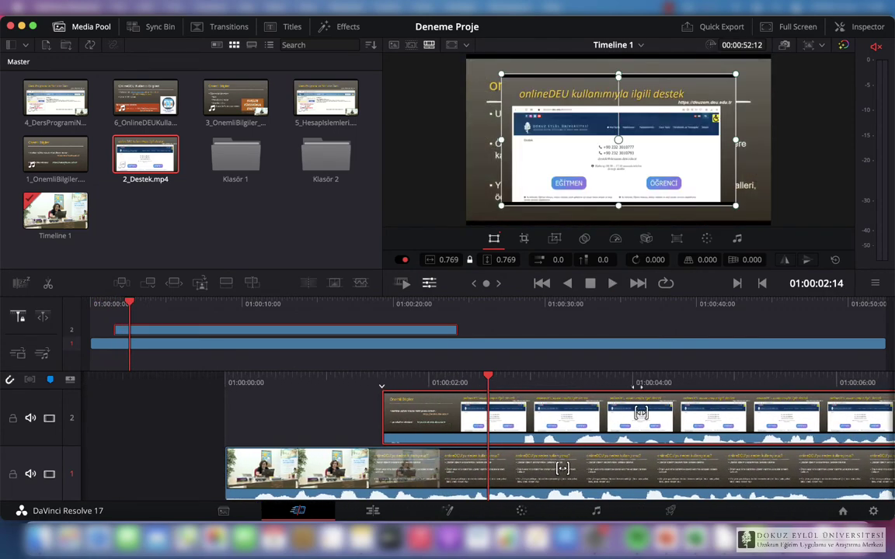
Step: Shift the track-2 clip earlier to about the one-second mark and replay from the start
left_click_drag(553, 400, 502, 399)
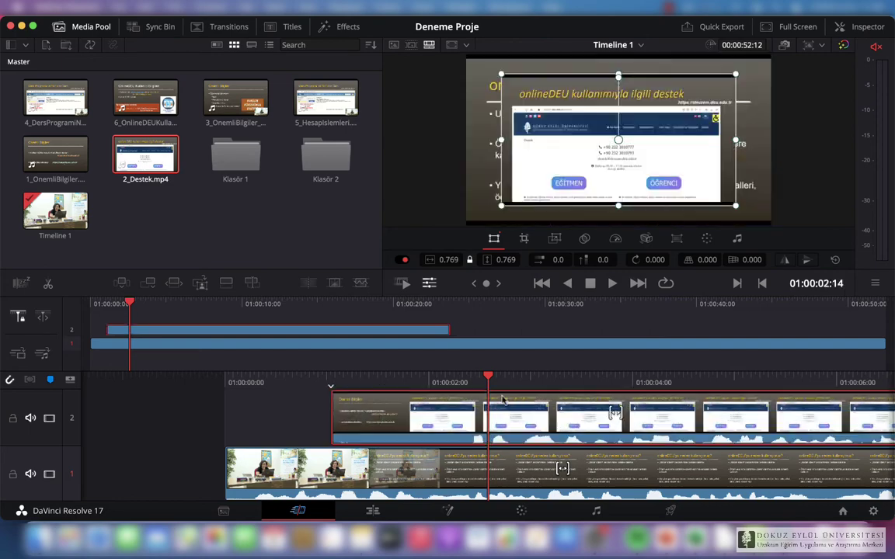
key("space")
key("Home")
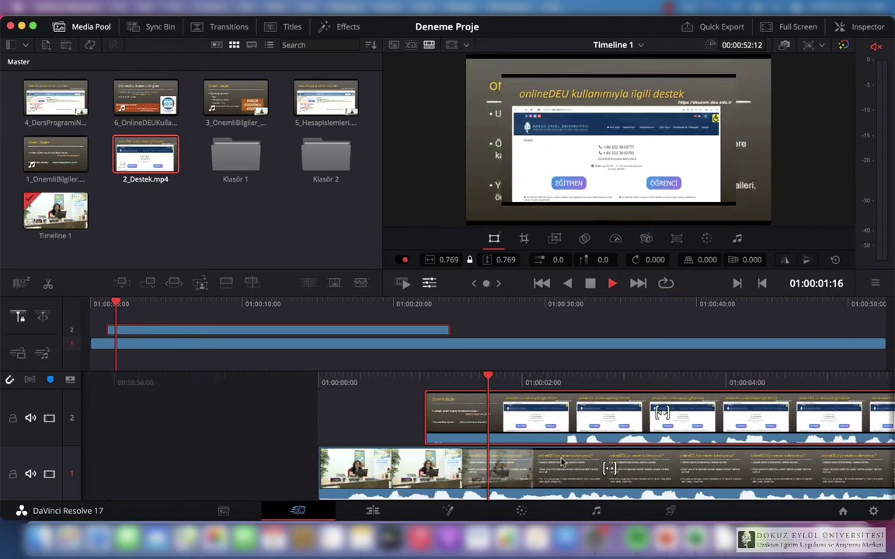
Step: Resize the overlay with its corner handles to 0.812 scale
key("space")
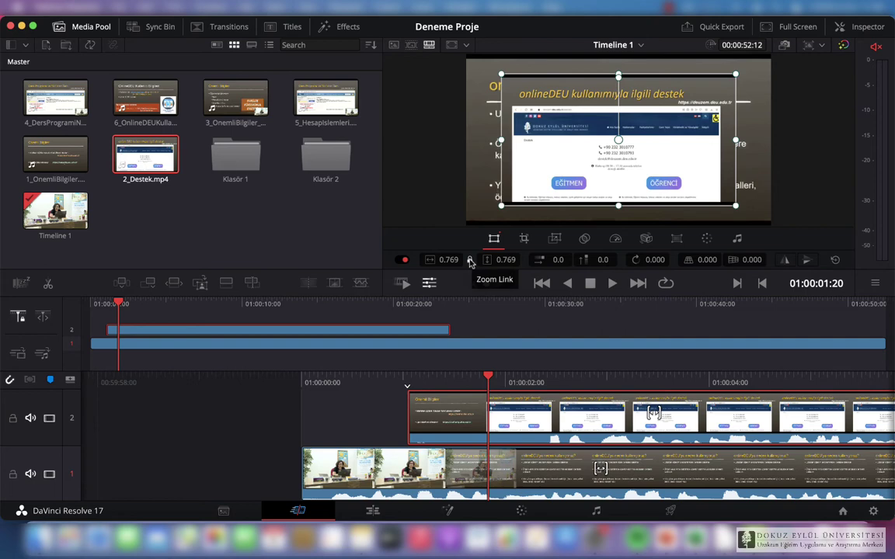
mouse_move(455, 189)
left_mouse_down()
mouse_move(552, 189)
mouse_move(507, 211)
left_mouse_up()
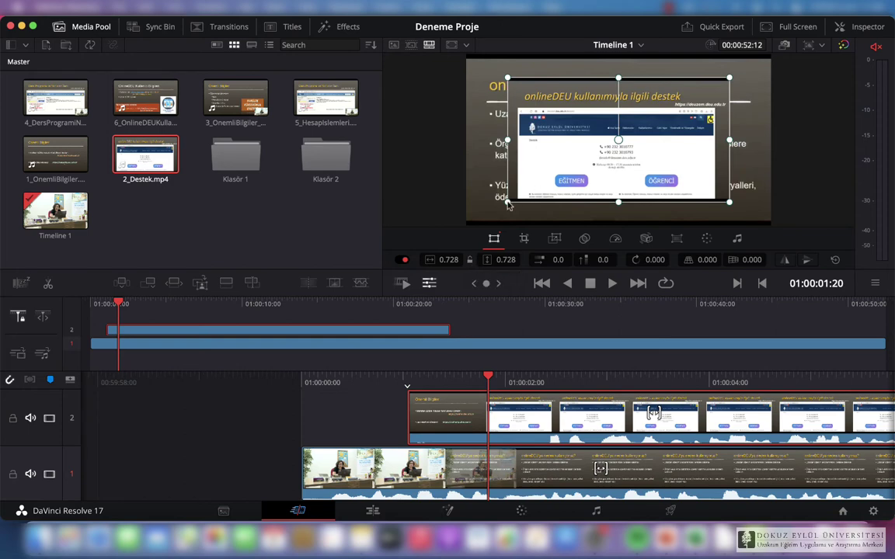
mouse_move(506, 206)
left_mouse_down()
mouse_move(566, 138)
mouse_move(549, 163)
left_mouse_up()
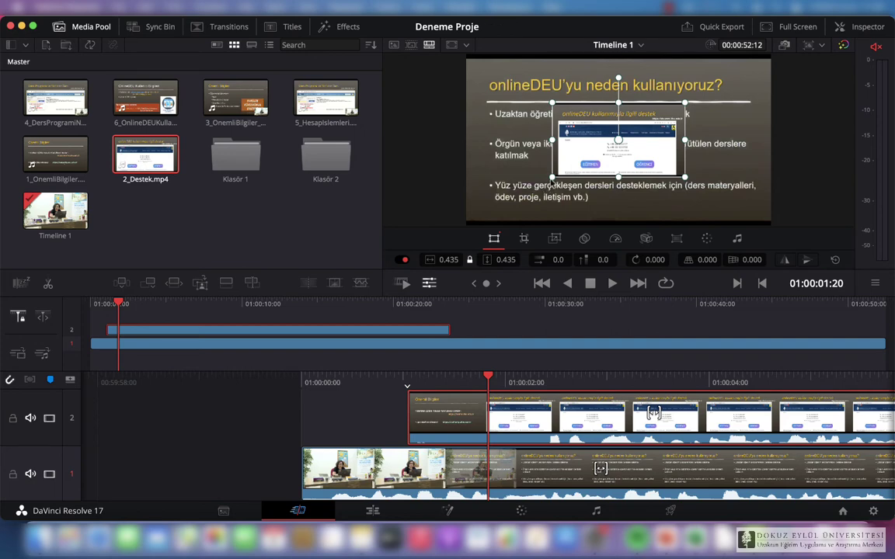
mouse_move(551, 183)
left_mouse_down()
mouse_move(491, 225)
mouse_move(484, 202)
left_mouse_up()
key("Down")
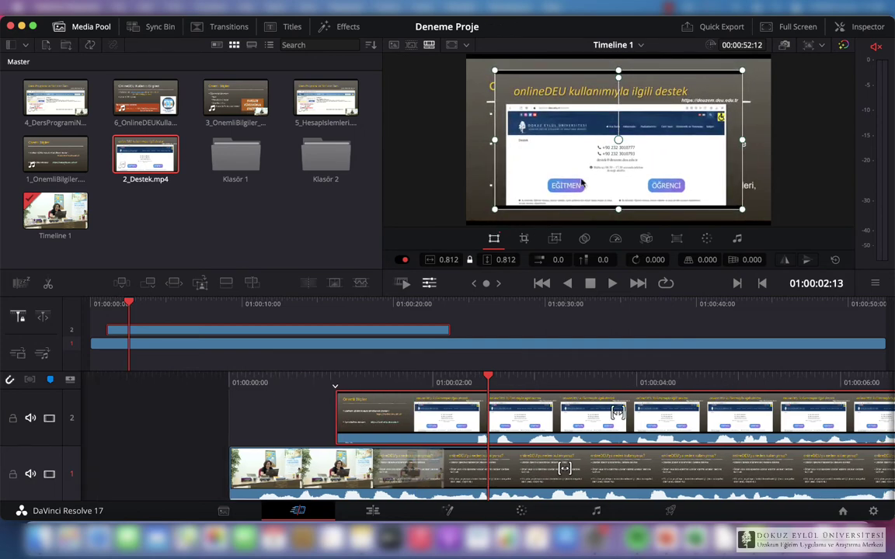
Step: Offset the overlay to X 39.1 and tilt it to -1.137°
mouse_move(575, 165)
left_mouse_down()
mouse_move(538, 164)
mouse_move(577, 166)
left_mouse_up()
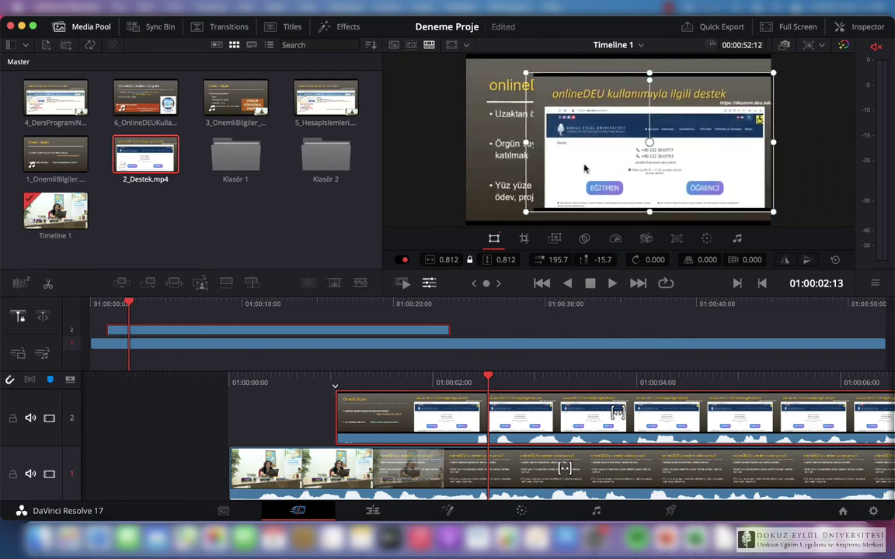
mouse_move(594, 168)
left_mouse_down()
mouse_move(568, 165)
mouse_move(619, 180)
mouse_move(593, 183)
left_mouse_up()
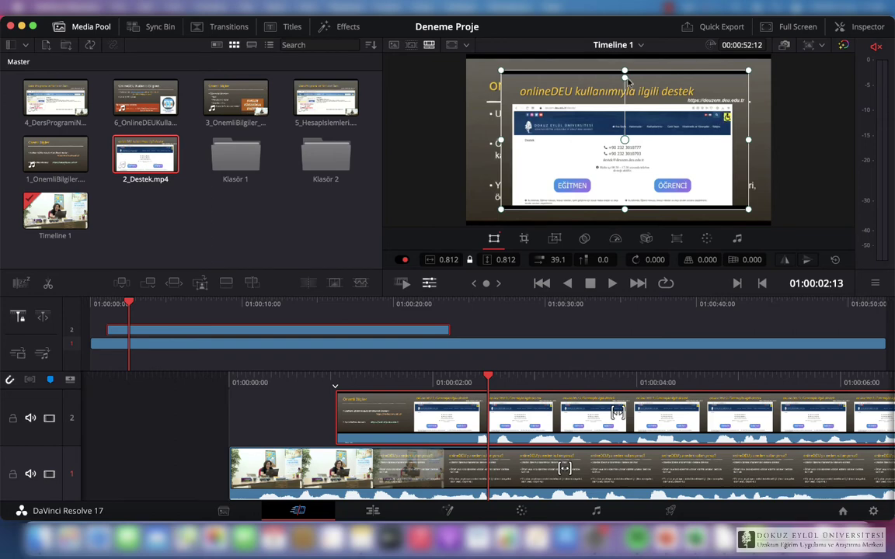
mouse_move(625, 78)
left_mouse_down()
mouse_move(681, 99)
mouse_move(694, 159)
mouse_move(626, 87)
mouse_move(625, 71)
left_mouse_up()
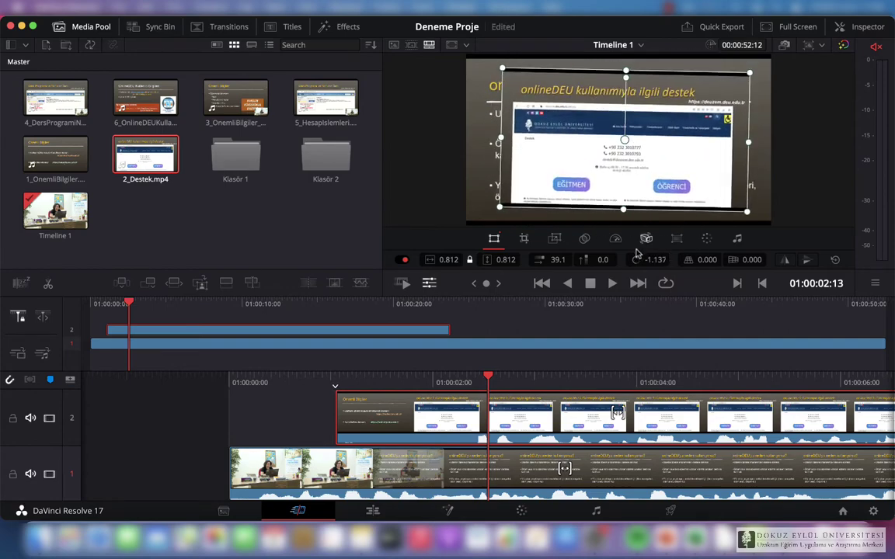
Step: Try tilting the support-page overlay by adjusting its rotation, pitch, position and yaw
double_click(657, 261)
left_click_drag(698, 260, 674, 188)
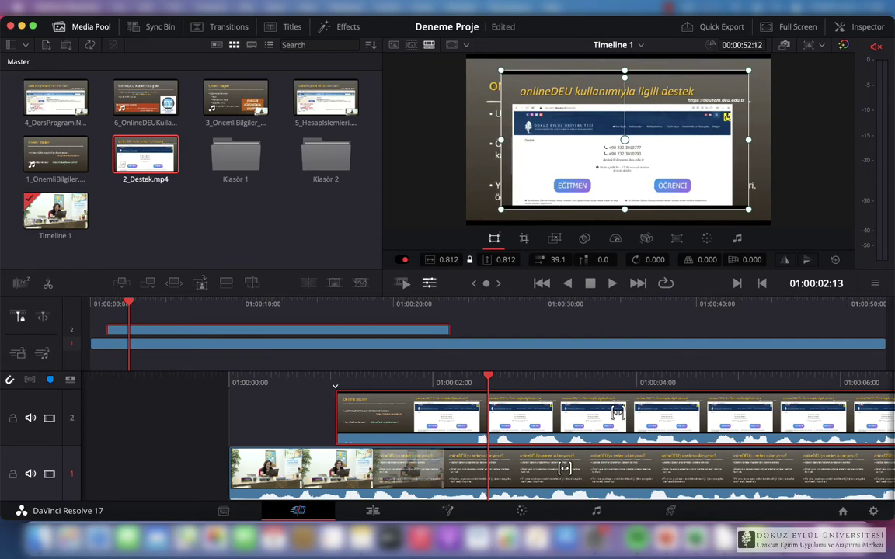
double_click(688, 261)
mouse_move(706, 260)
left_mouse_down()
mouse_move(745, 260)
mouse_move(708, 260)
left_mouse_up()
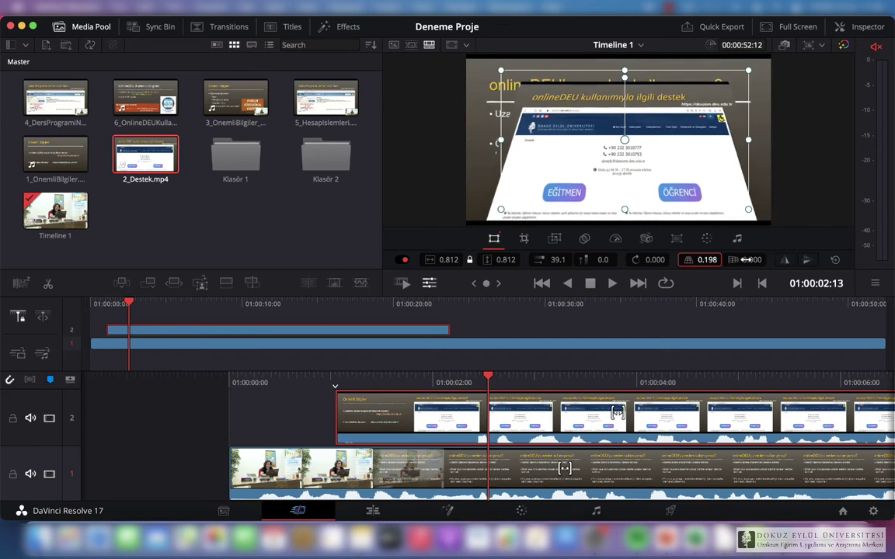
left_click_drag(703, 181, 653, 142)
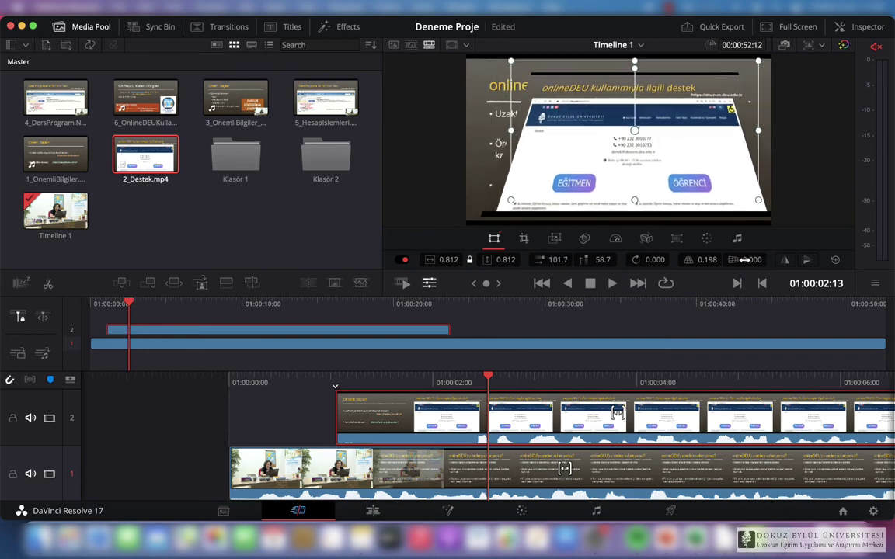
mouse_move(744, 260)
left_mouse_down()
mouse_move(734, 260)
mouse_move(757, 260)
mouse_move(749, 260)
left_mouse_up()
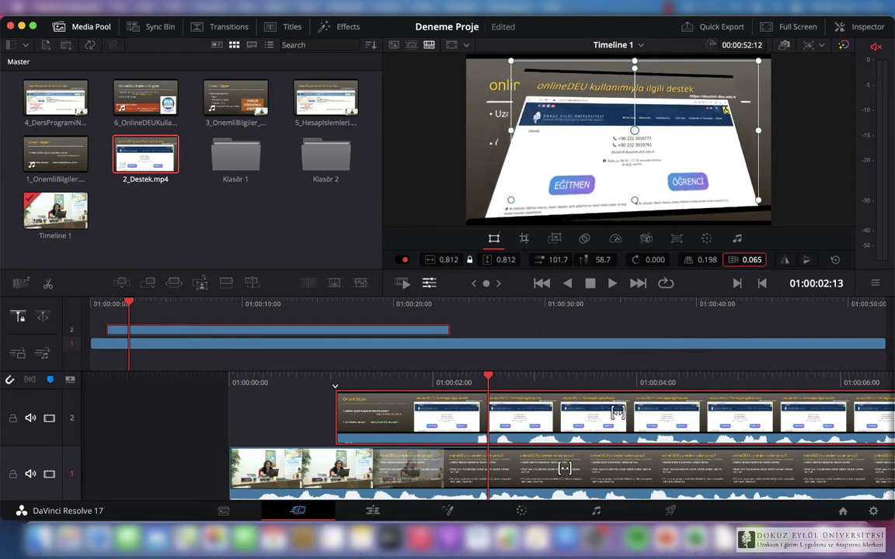
Step: Test horizontal and vertical flips, then reset all transforms to full-frame defaults
left_click(786, 261)
left_click(786, 261)
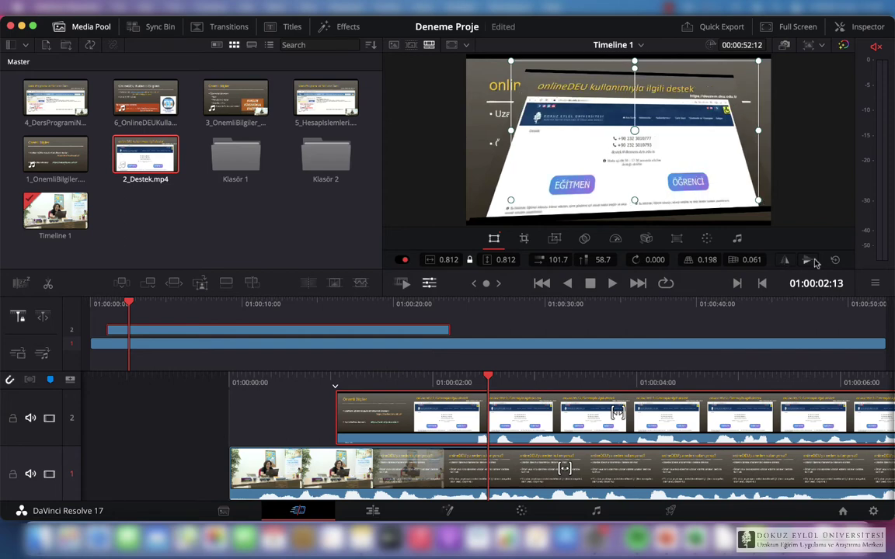
left_click(807, 261)
left_click(807, 262)
left_click(835, 261)
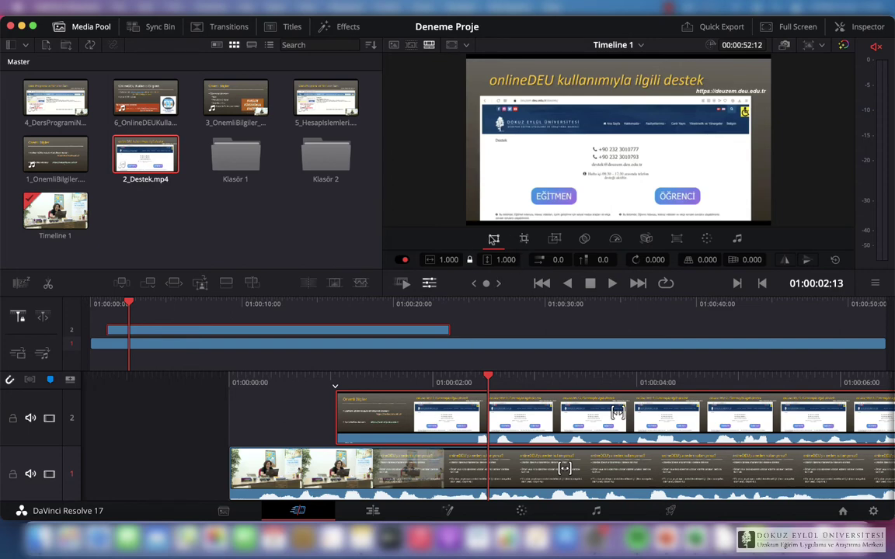
Step: Scale the 2_Destek.mp4 overlay down to 0.793 zoom and tilt its pitch back
left_click(493, 239)
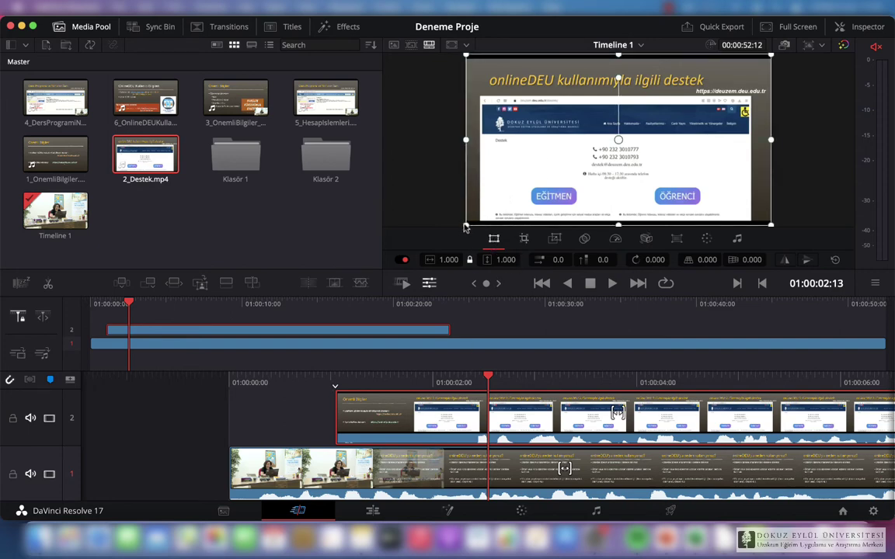
left_click_drag(466, 226, 497, 208)
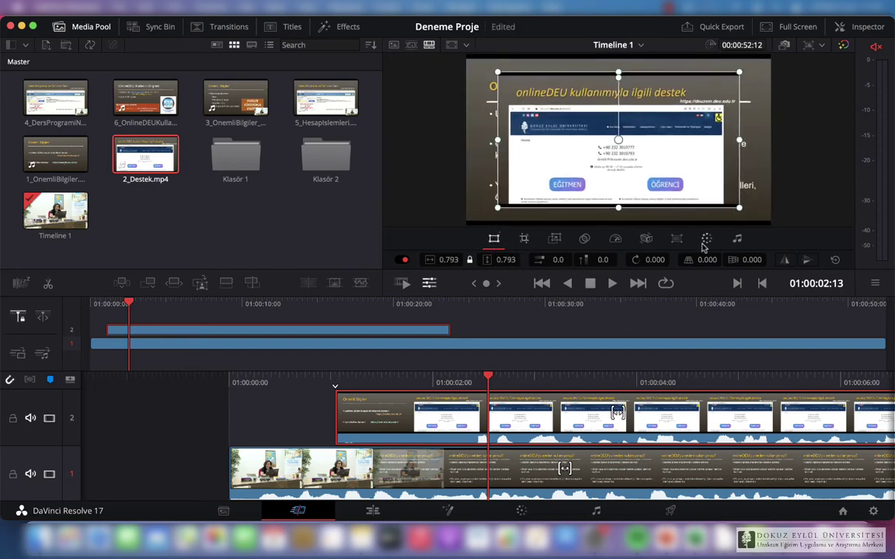
mouse_move(704, 259)
left_mouse_down()
mouse_move(714, 259)
mouse_move(693, 260)
left_mouse_up()
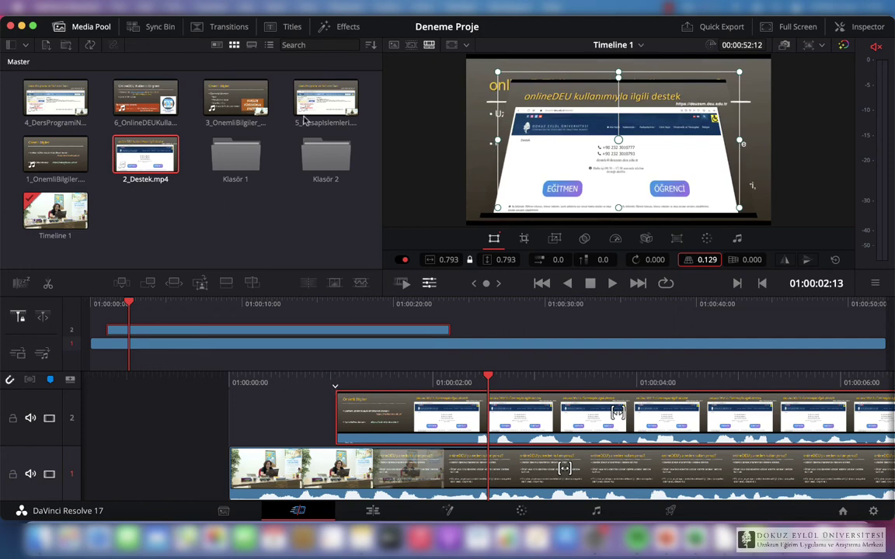
left_click(524, 240)
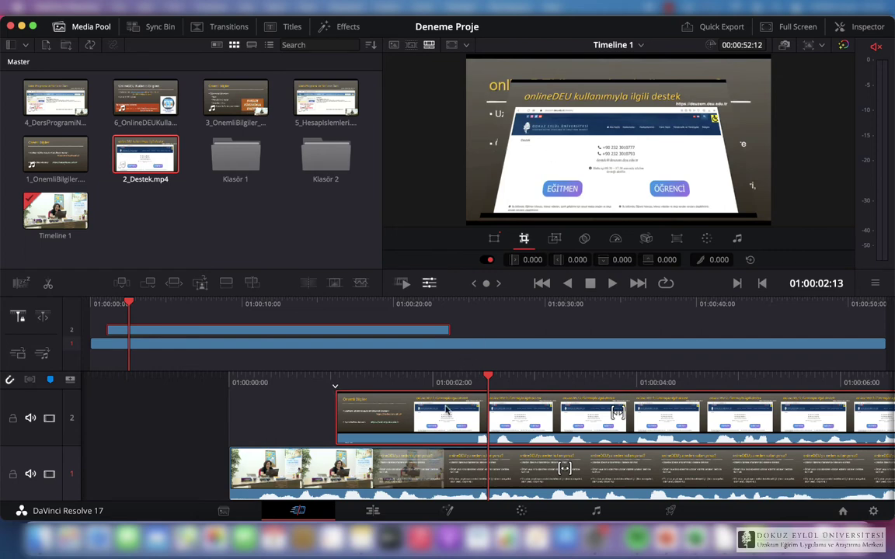
Step: Try crops on the 2_Destek.mp4 overlay: top around 15 then 21.85, plus right and left
left_click(525, 239)
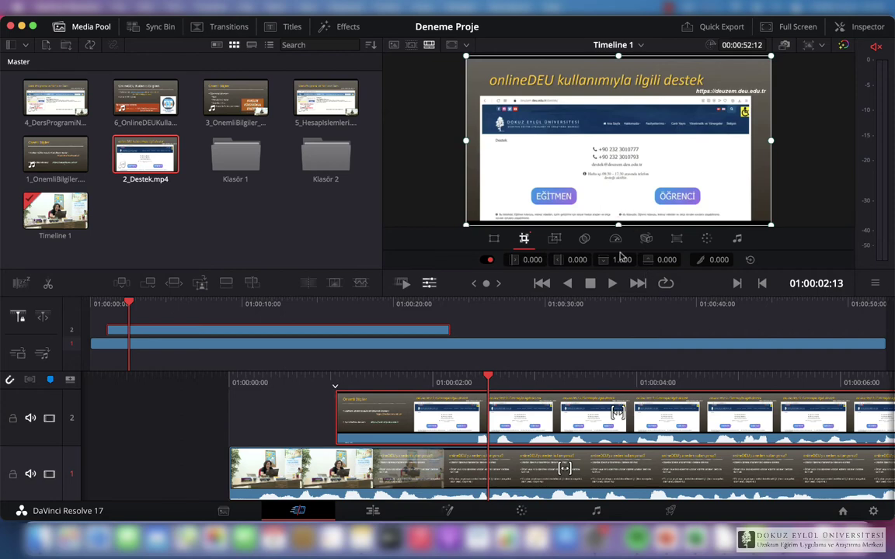
left_click(621, 259)
mouse_move(621, 259)
left_mouse_down()
mouse_move(661, 259)
mouse_move(640, 260)
left_mouse_up()
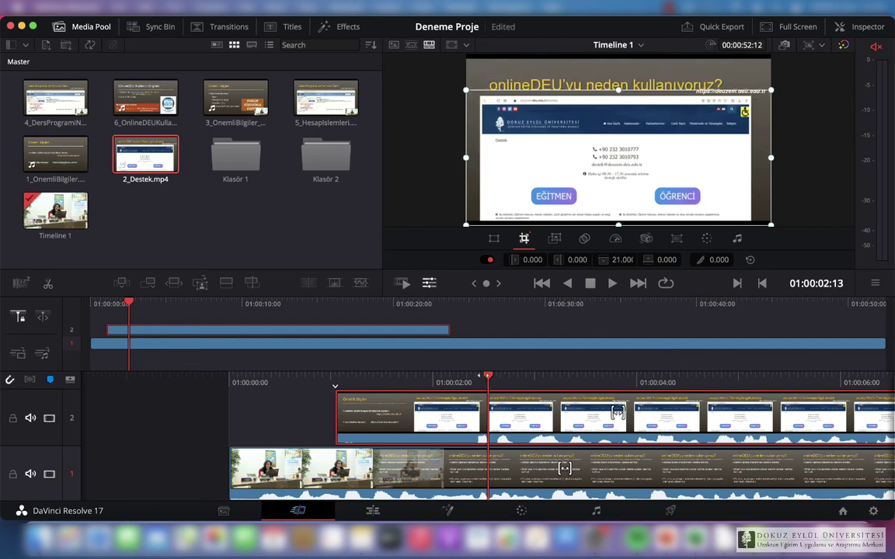
left_click_drag(518, 384, 622, 384)
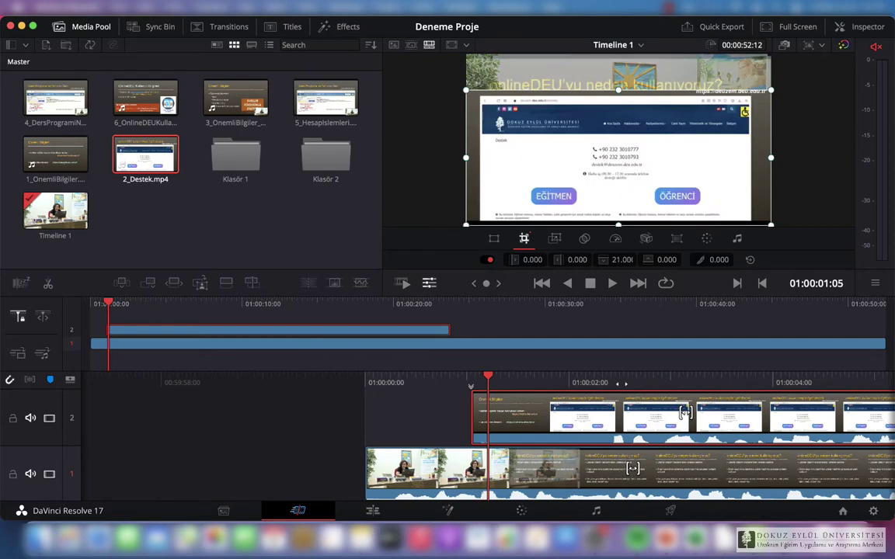
mouse_move(619, 90)
left_mouse_down()
mouse_move(619, 80)
mouse_move(619, 102)
mouse_move(618, 79)
left_mouse_up()
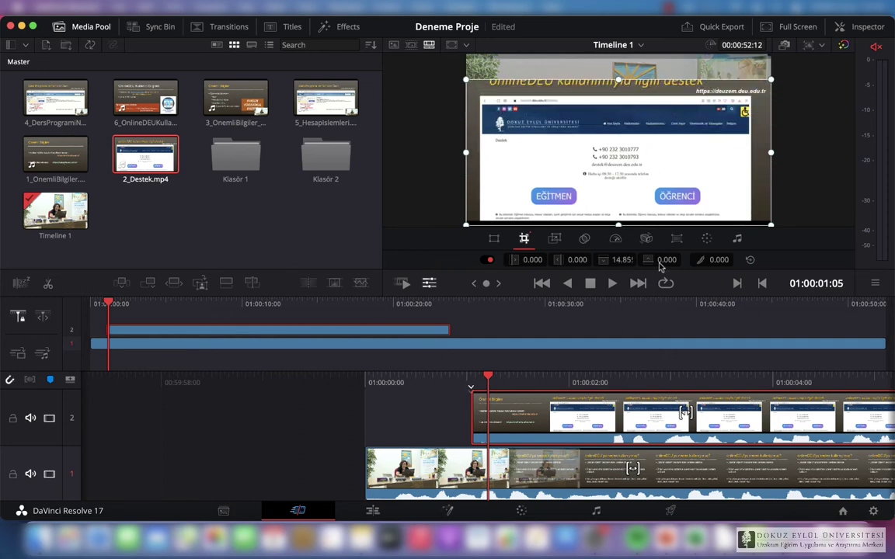
left_click(666, 262)
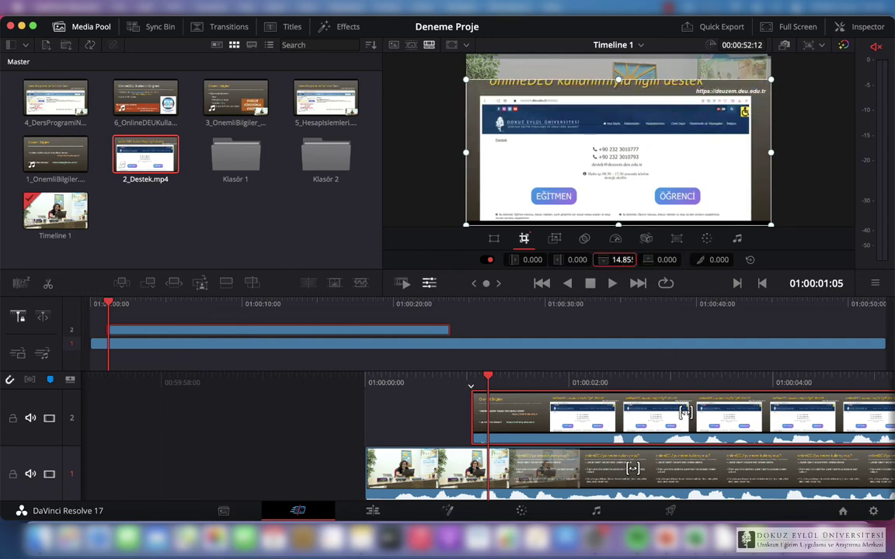
left_click_drag(623, 261, 666, 260)
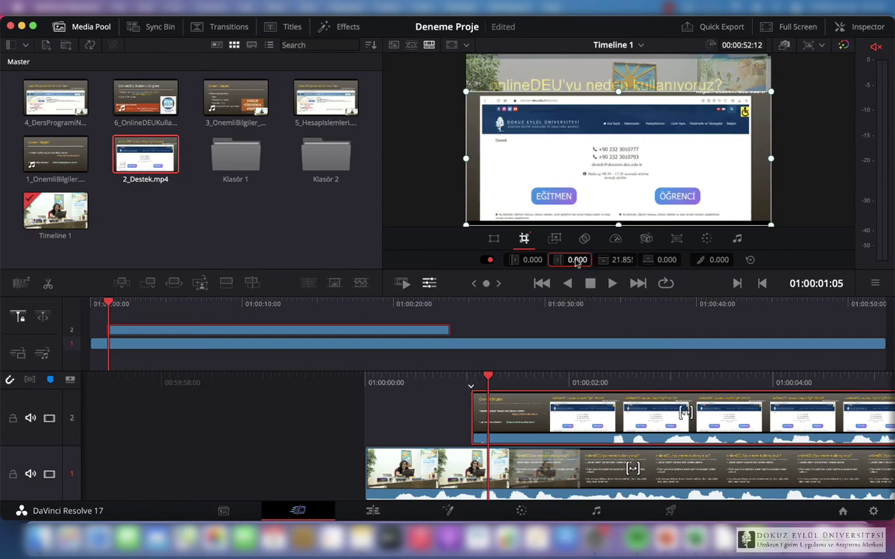
left_click_drag(576, 262, 572, 259)
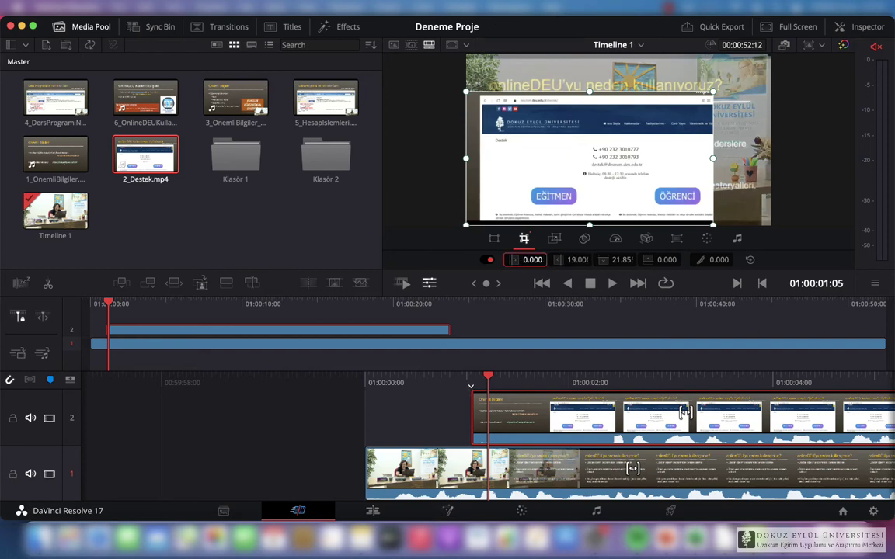
left_click_drag(532, 260, 532, 259)
Step: Clear all crop values to zero, save the project, and crop a little off one side
left_click(747, 260)
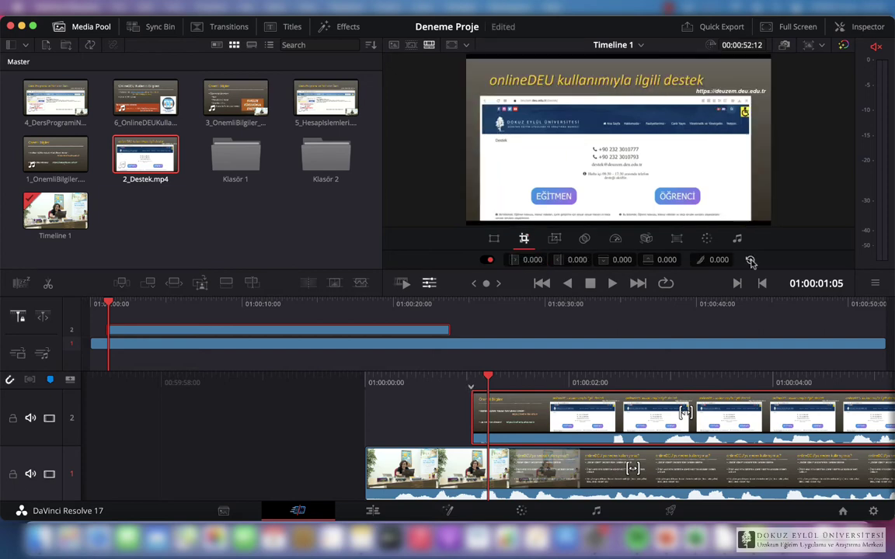
key("super+s")
left_click_drag(577, 259, 531, 259)
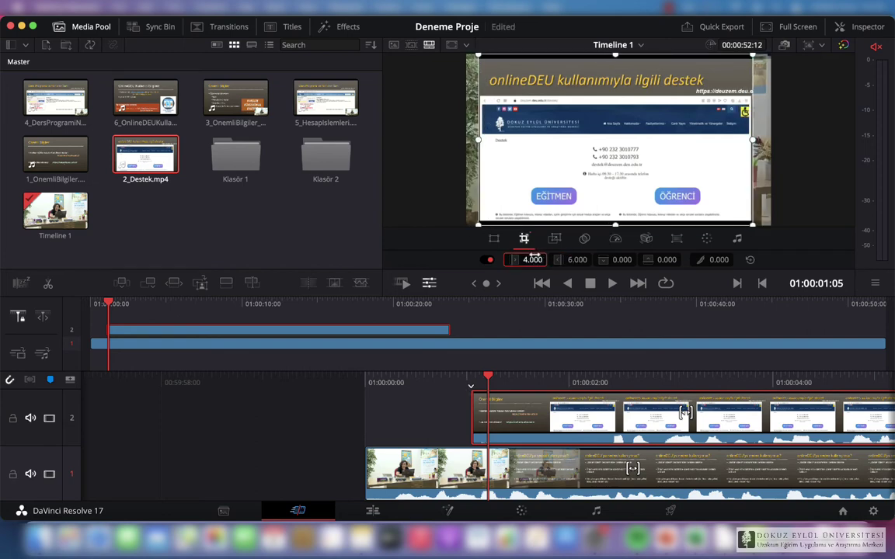
Step: Crop the top to 23.188 and the bottom to 1.812, with edge softness about 8.8
left_click_drag(618, 259, 622, 259)
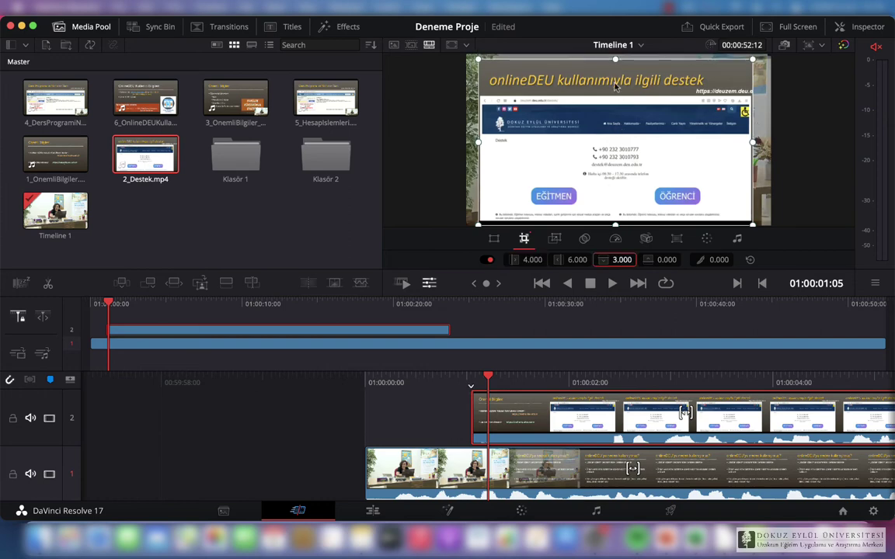
left_click_drag(615, 59, 637, 94)
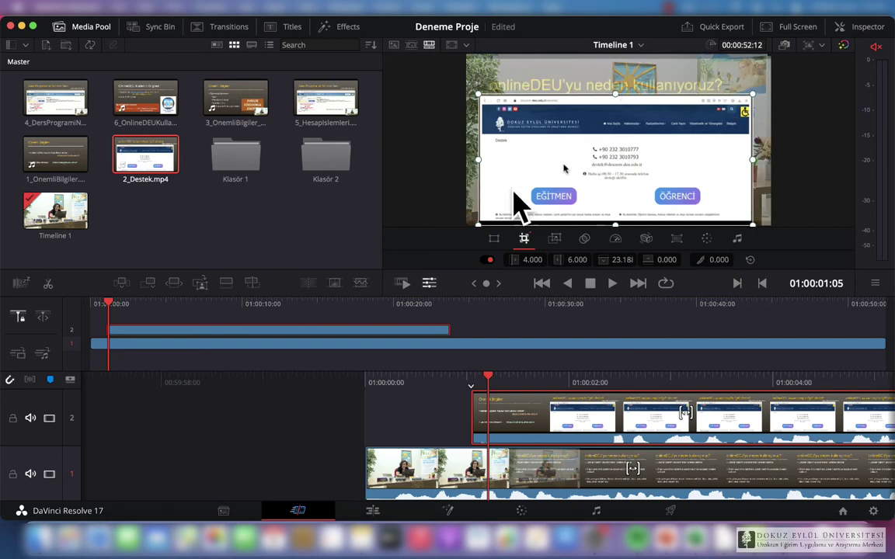
left_click_drag(616, 226, 615, 222)
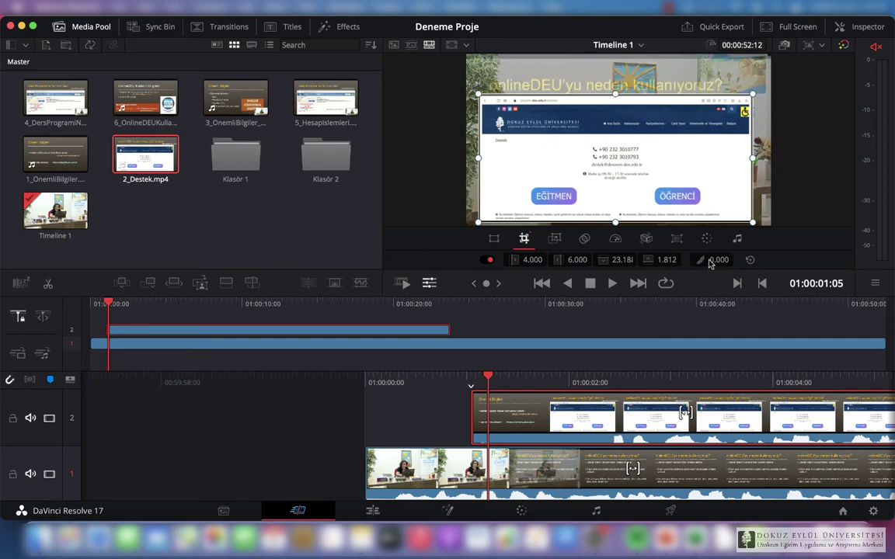
left_click_drag(704, 259, 730, 259)
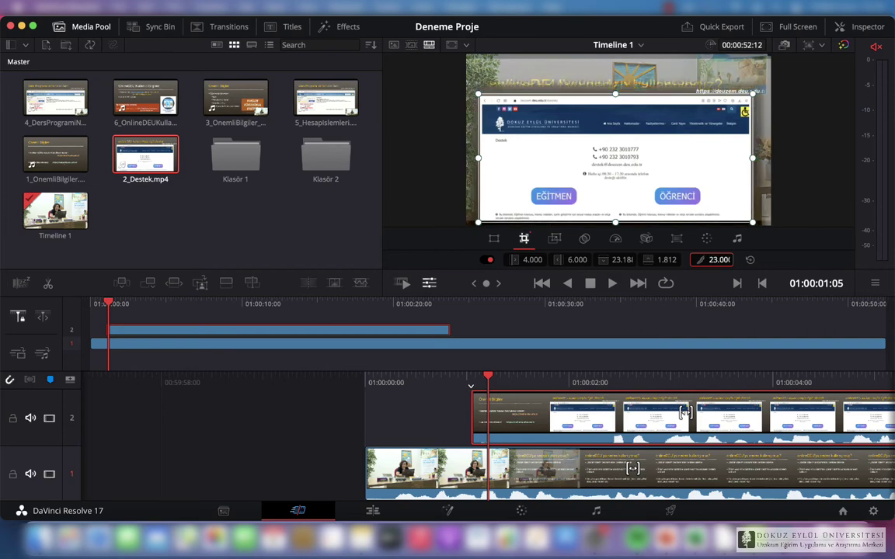
left_click_drag(730, 260, 708, 259)
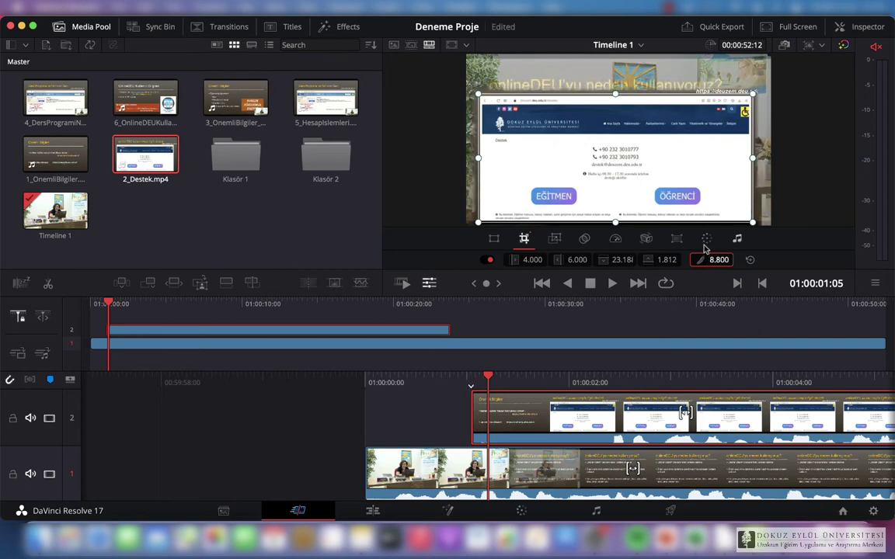
left_click(554, 239)
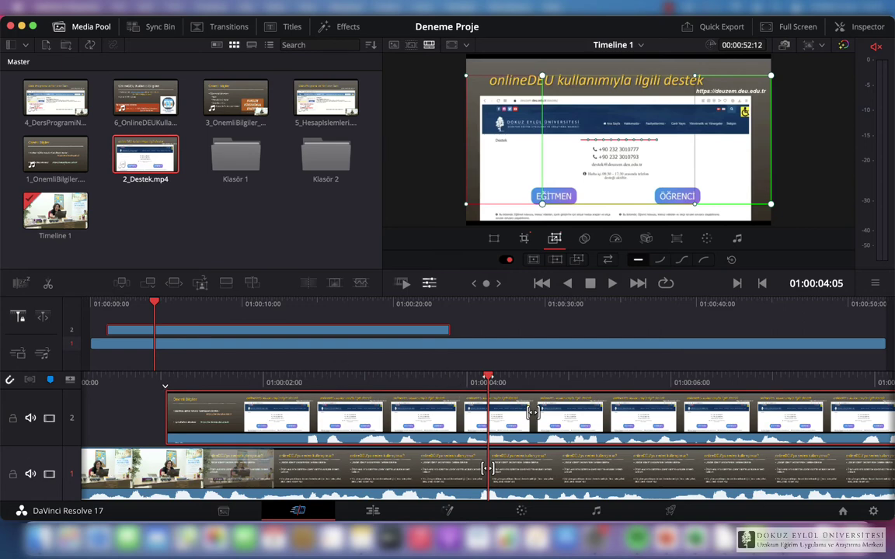
Step: Preview the dynamic zoom from near the start and give it an Ease In/Out curve
left_click_drag(487, 382, 822, 364)
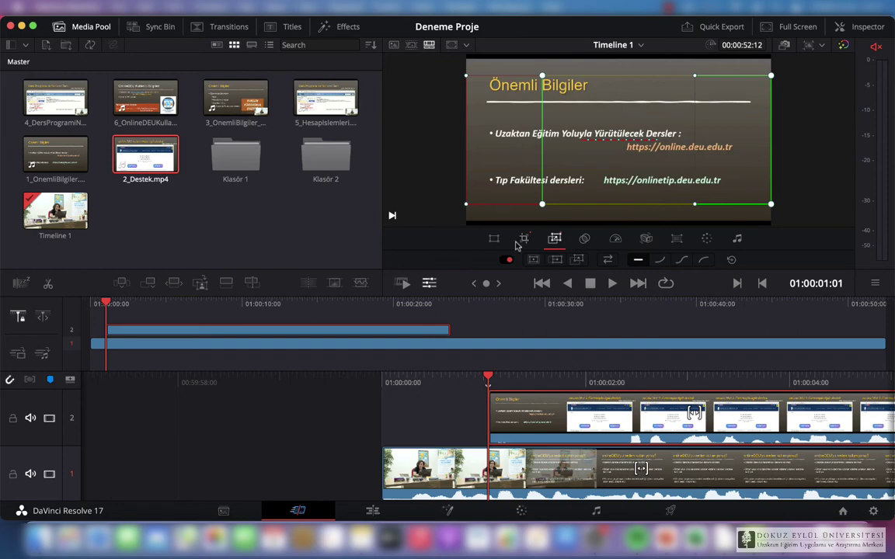
key("space")
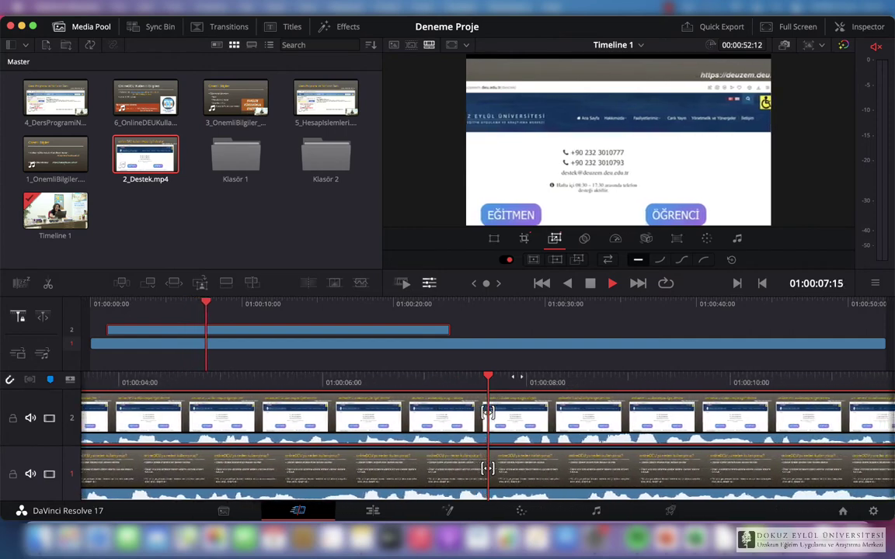
key("space")
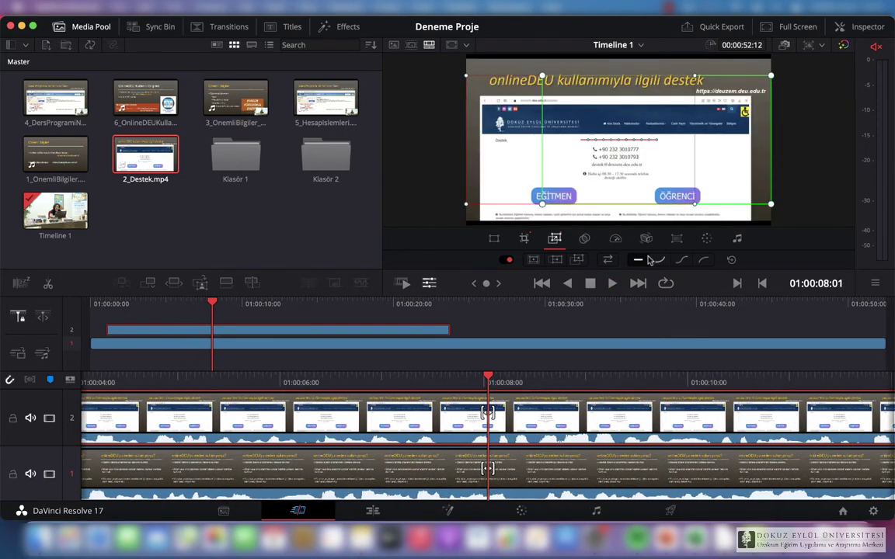
left_click(660, 261)
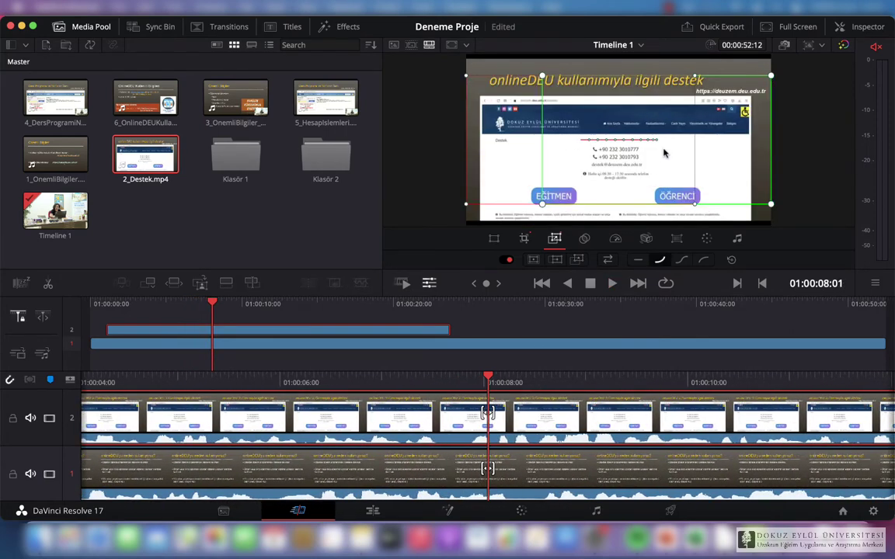
key("space")
key("space")
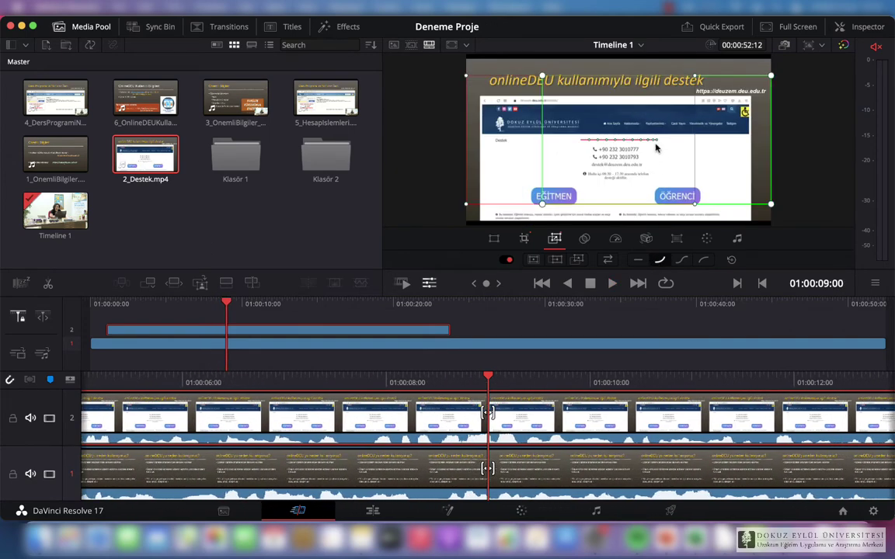
key("space")
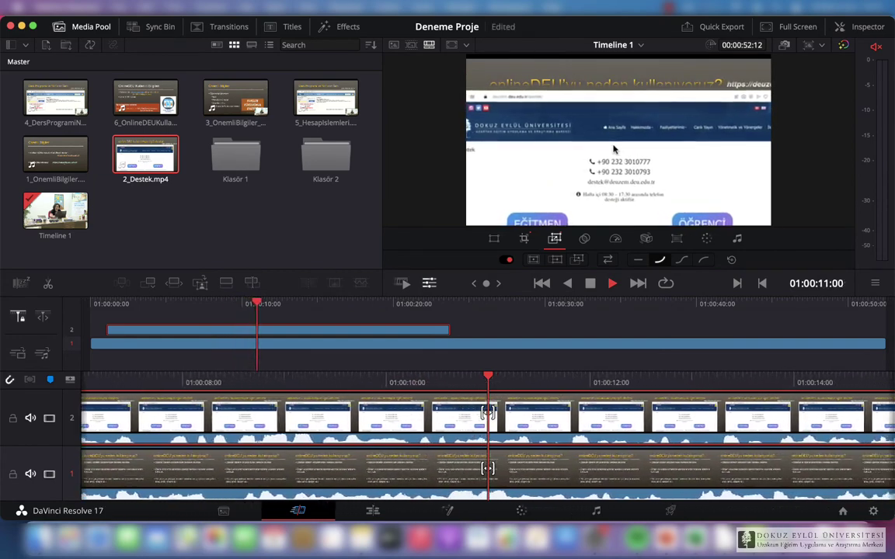
key("space")
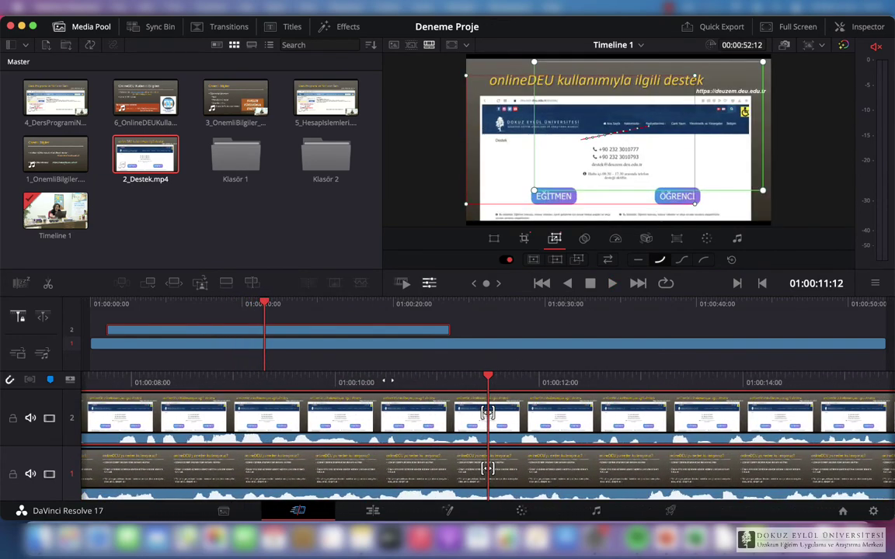
Step: Shift the zoom's ending frame up and left, then replay to check the motion
left_click_drag(97, 380, 885, 380)
left_click_drag(358, 379, 574, 372)
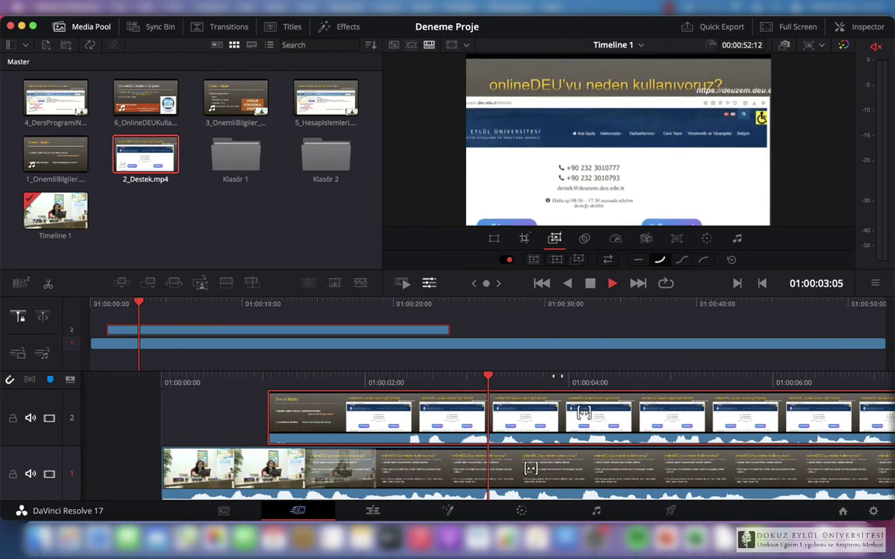
key("space")
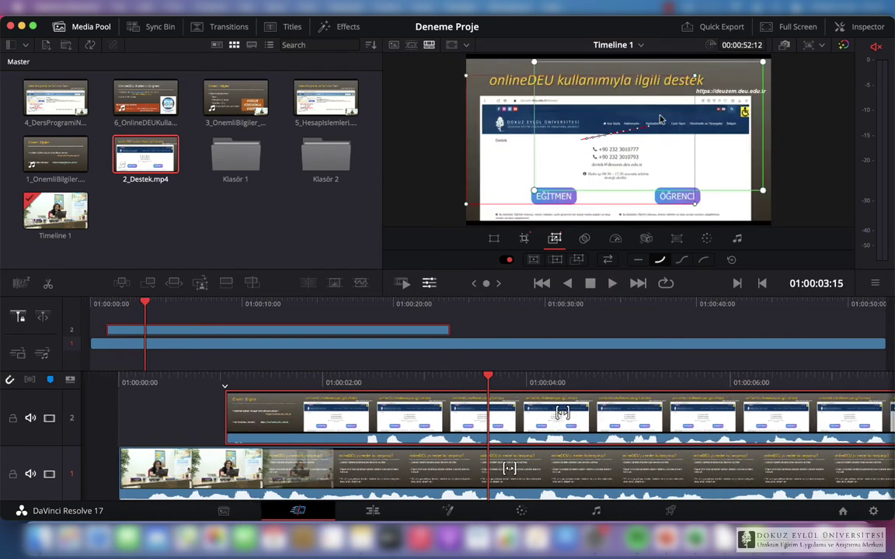
mouse_move(612, 136)
left_mouse_down()
mouse_move(596, 126)
mouse_move(609, 141)
left_mouse_up()
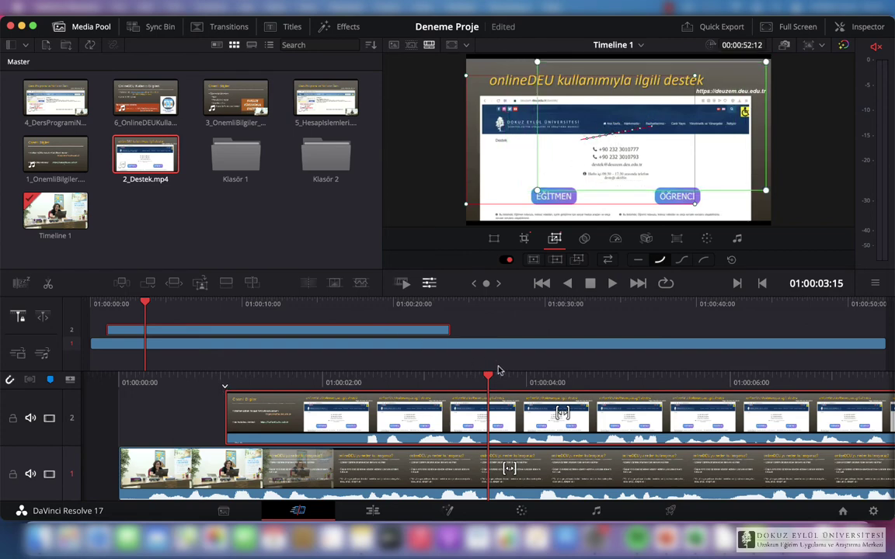
key("j")
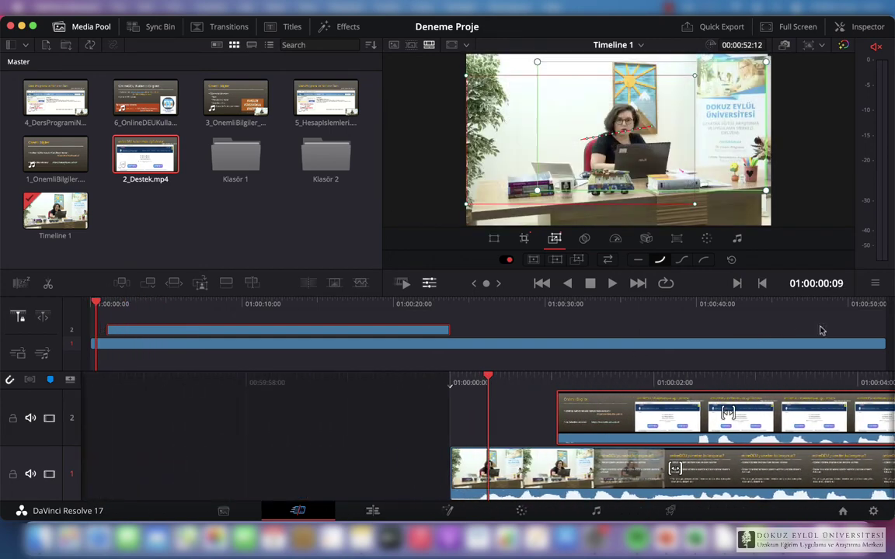
key("l")
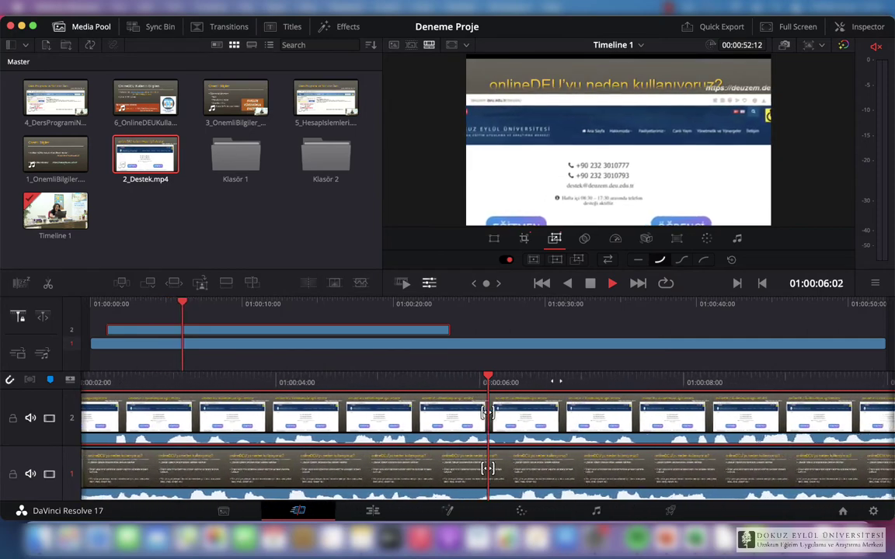
key("space")
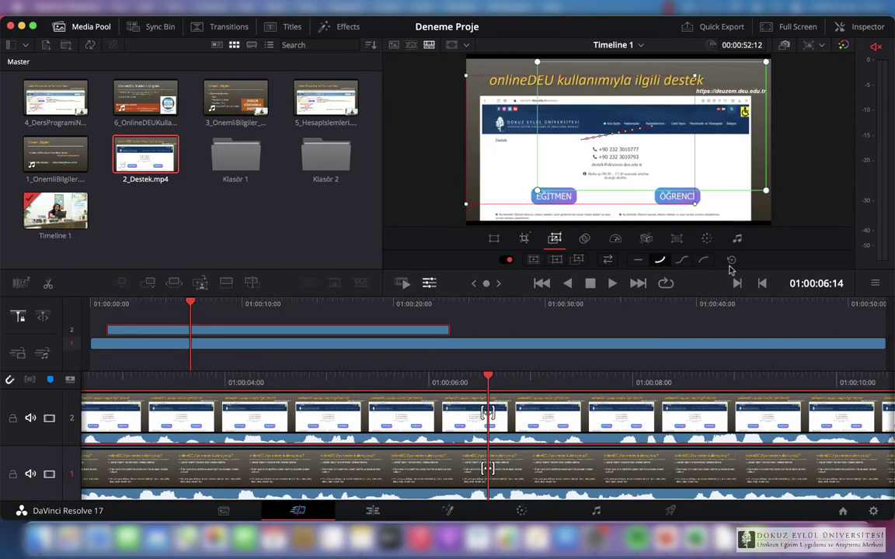
left_click(584, 239)
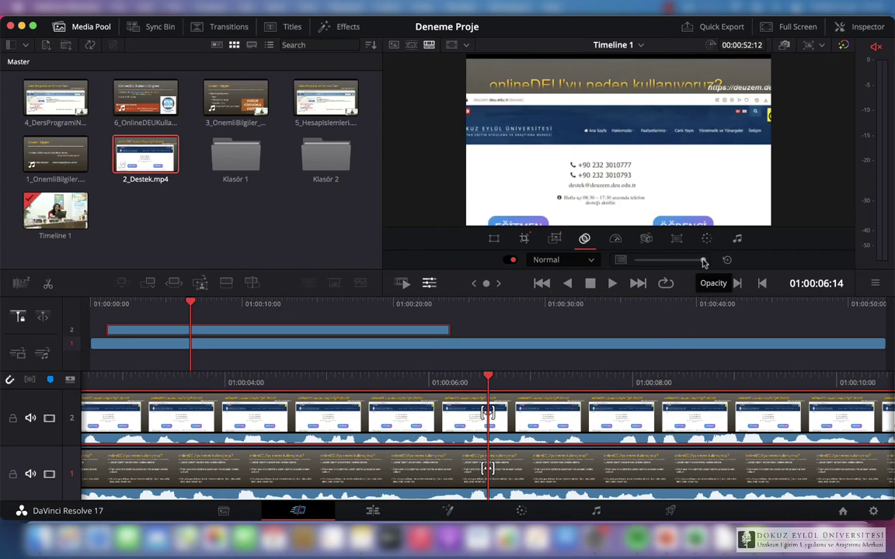
left_click_drag(703, 263, 678, 260)
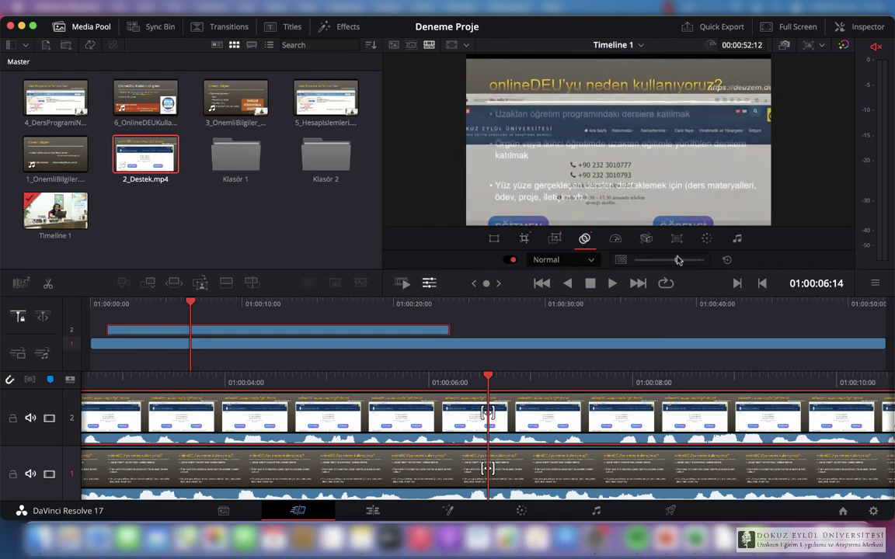
key("space")
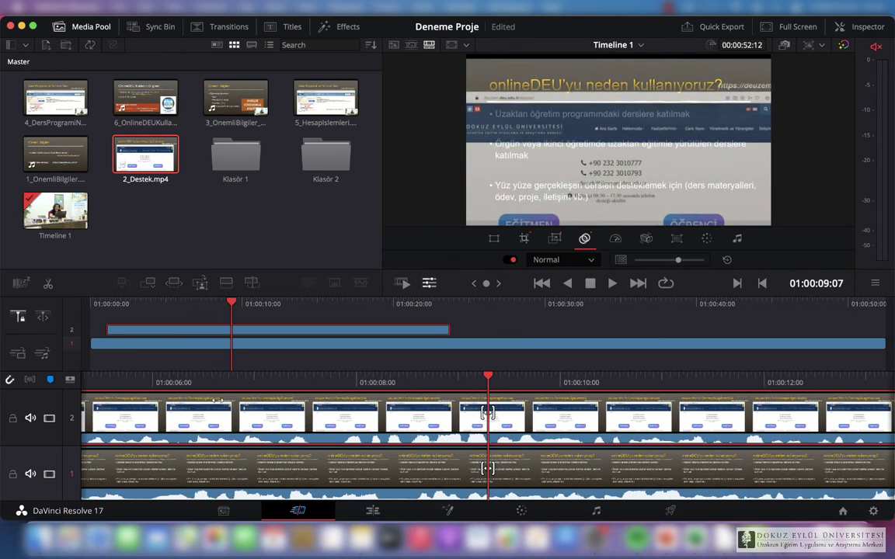
key("j")
key("j")
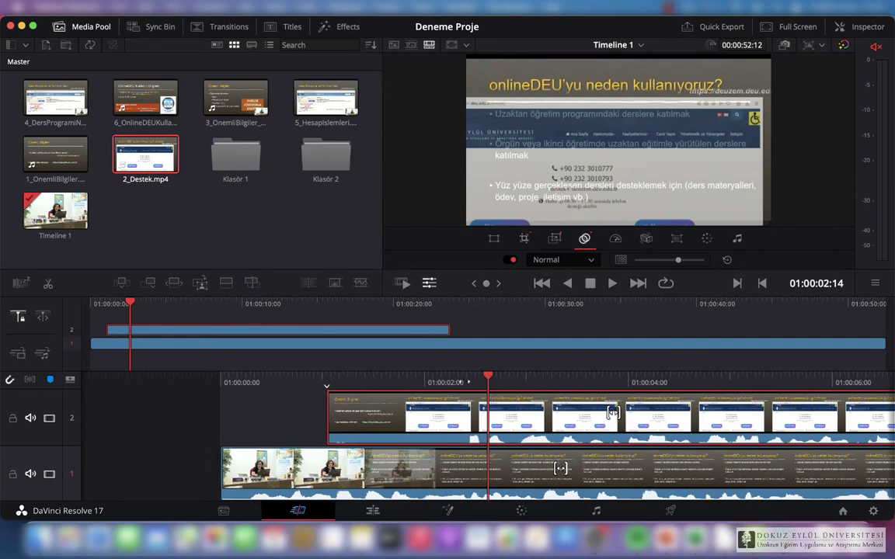
mouse_move(490, 366)
left_mouse_down()
mouse_move(702, 366)
mouse_move(625, 382)
mouse_move(124, 349)
left_mouse_up()
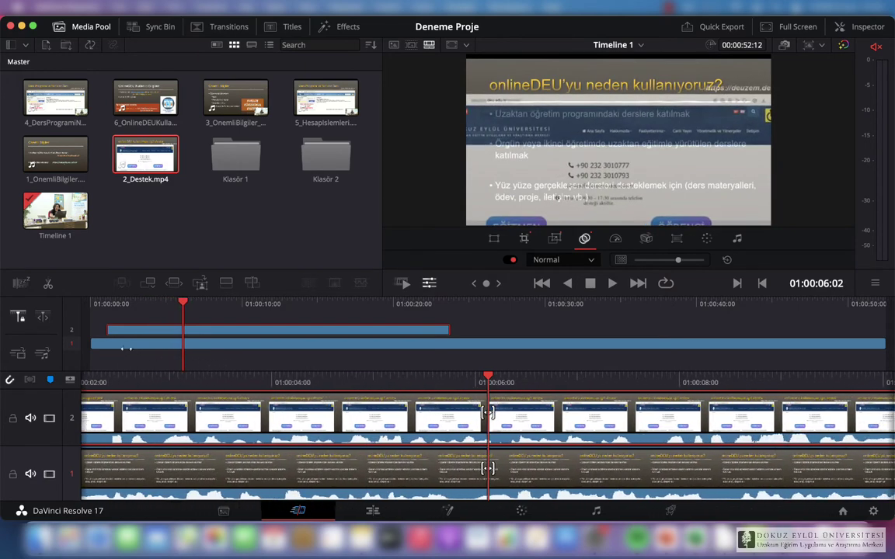
mouse_move(185, 302)
left_mouse_down()
mouse_move(445, 284)
mouse_move(142, 314)
mouse_move(382, 291)
mouse_move(233, 293)
left_mouse_up()
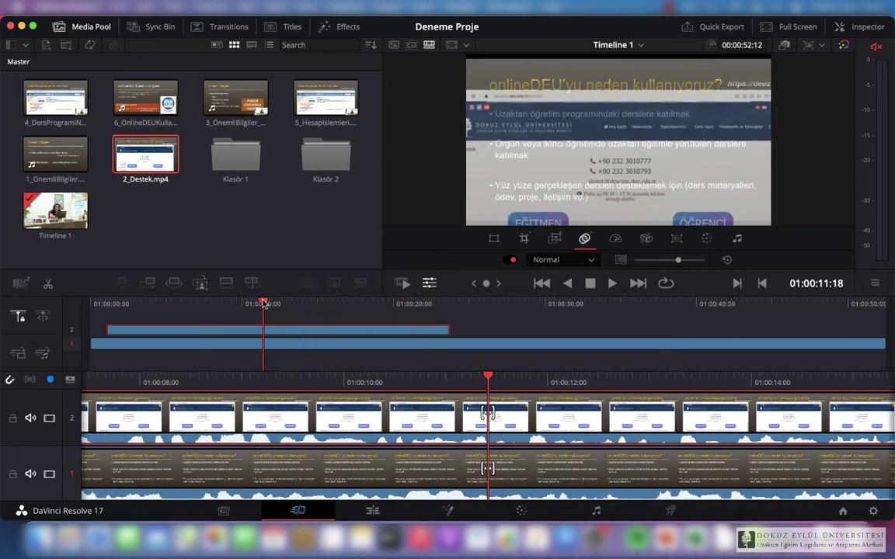
Step: Try a clip speed of 4 on the 2_Destek.mp4 overlay and preview it from the start
left_click(616, 240)
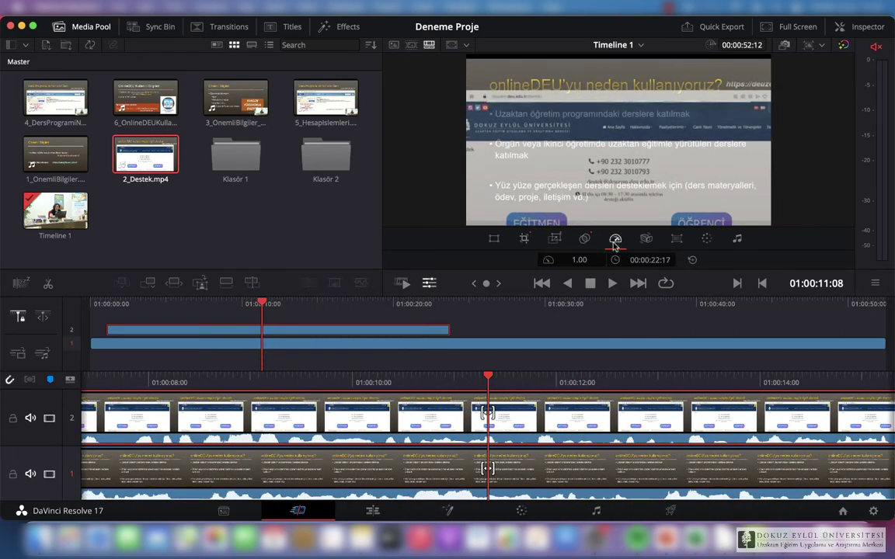
left_click(614, 241)
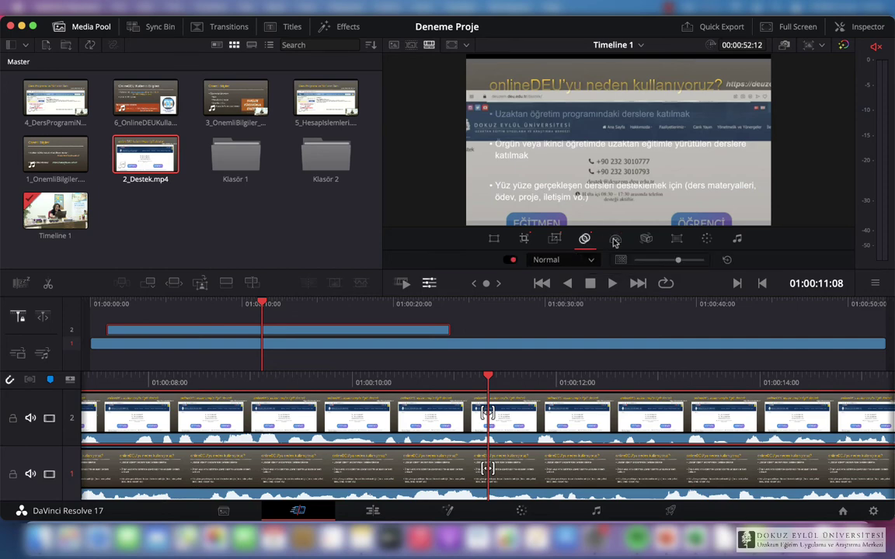
left_click(614, 241)
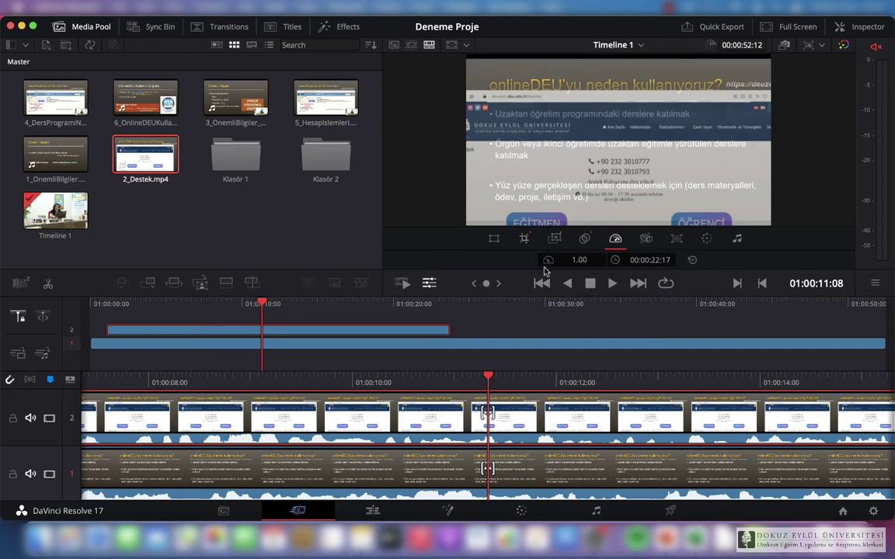
left_click(579, 260)
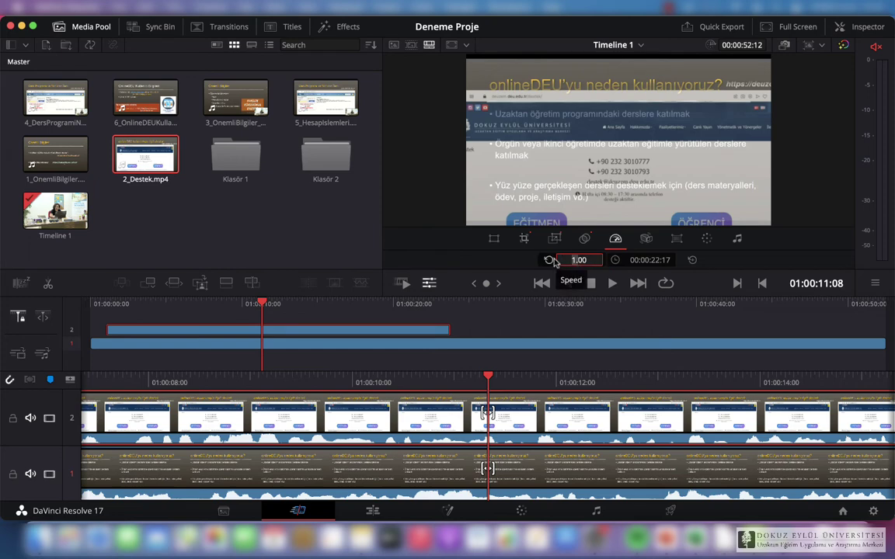
type("4004")
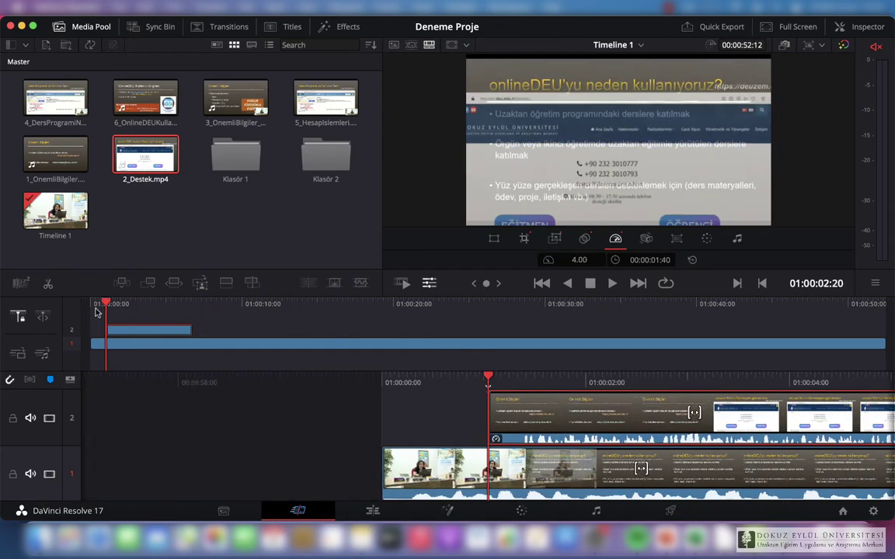
left_click_drag(204, 305, 94, 305)
key("space")
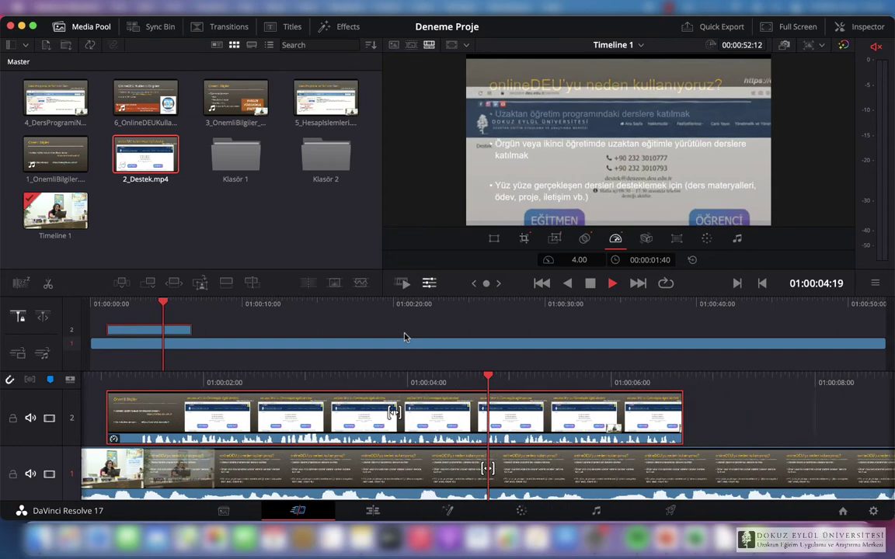
key("space")
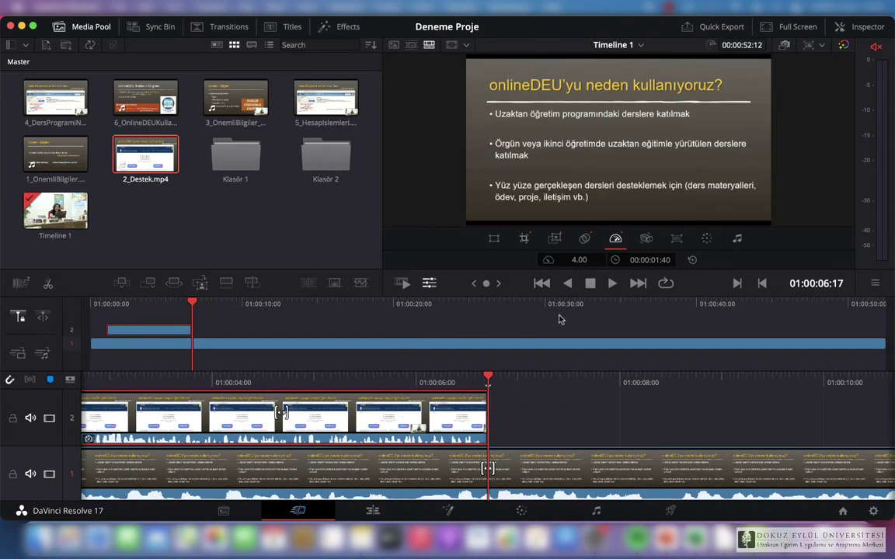
Step: Reset the speed, set it to 10.00, and play the shortened clip from the timeline start
left_click(553, 275)
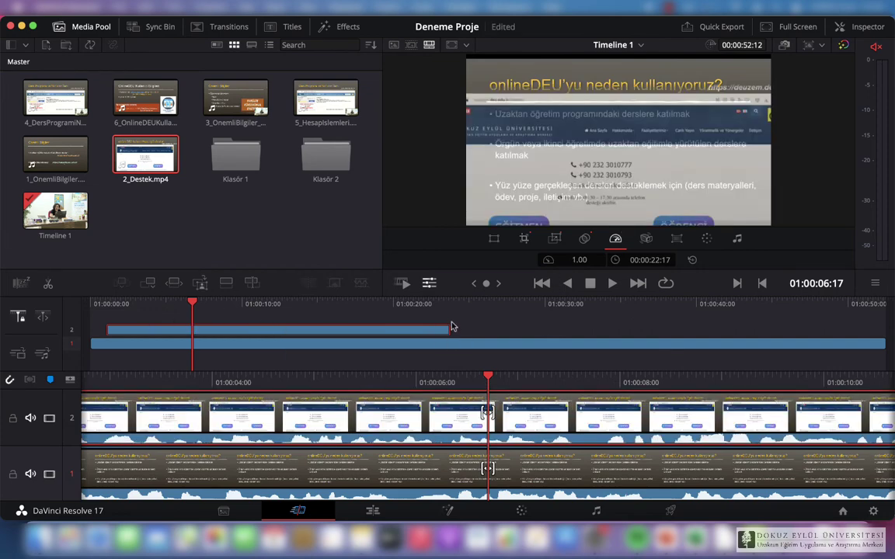
left_click(579, 261)
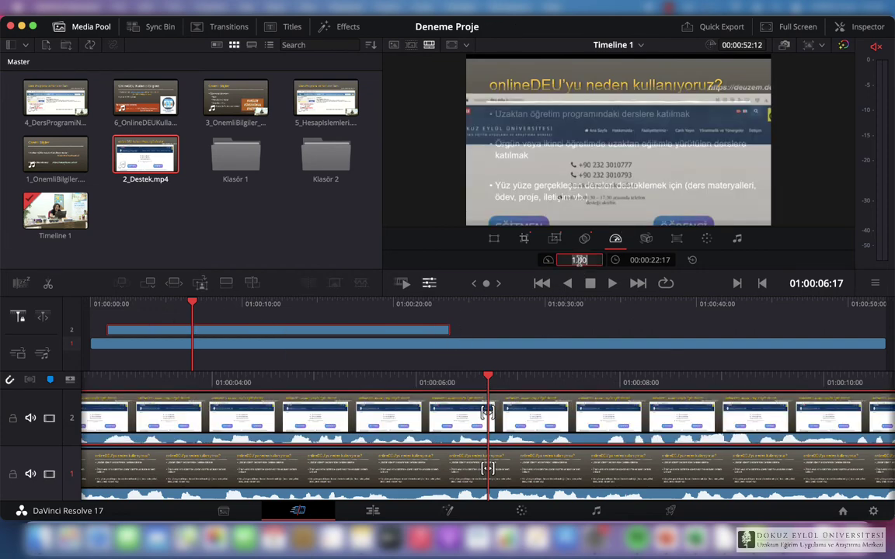
type("1")
key("Return")
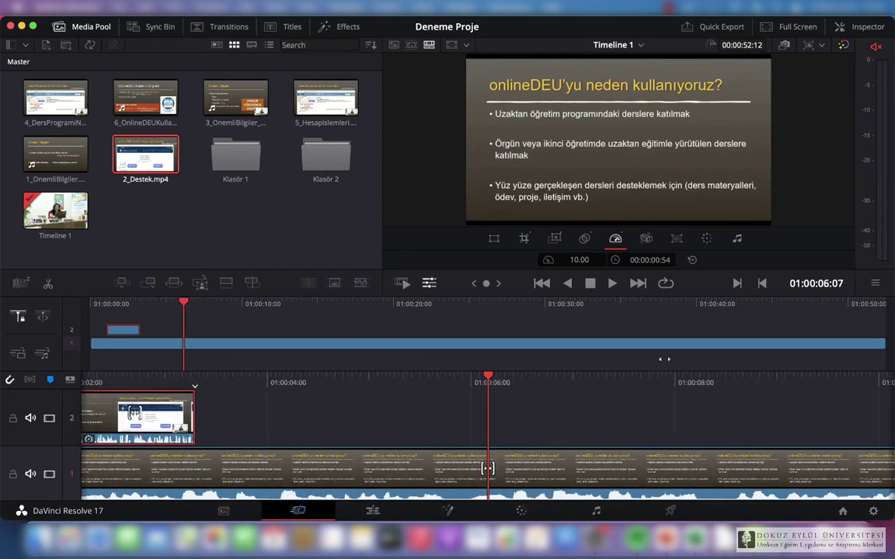
left_click(131, 307)
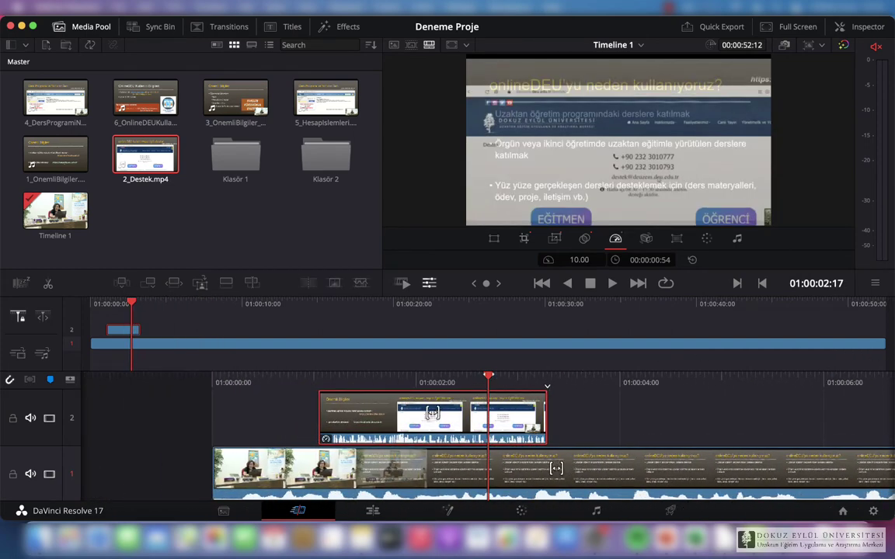
key("Home")
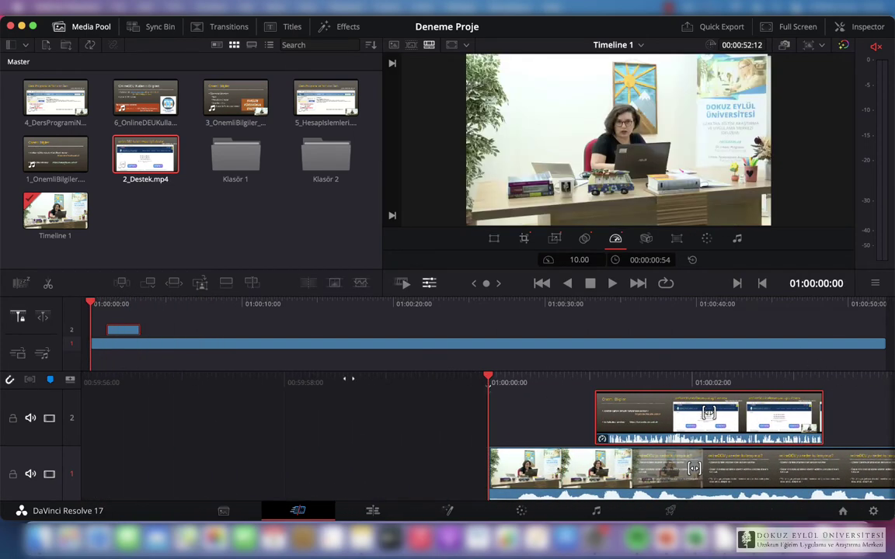
key("space")
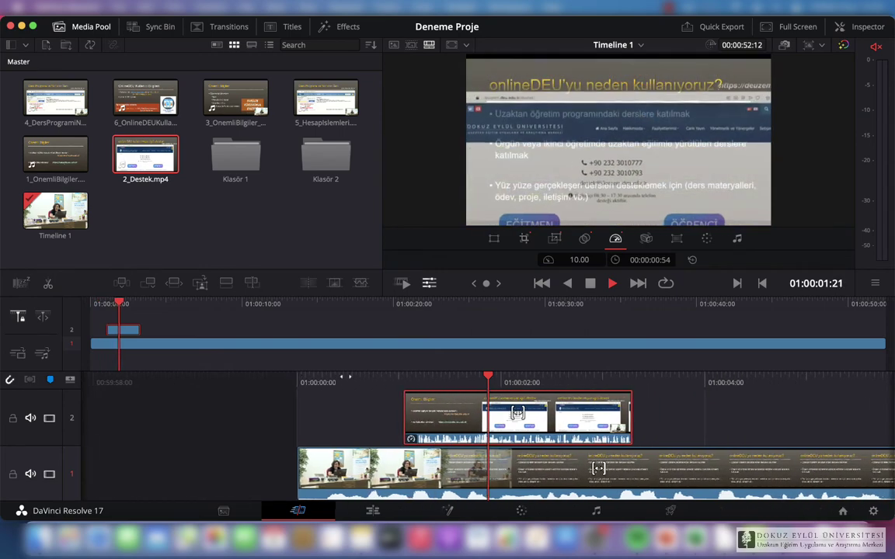
key("space")
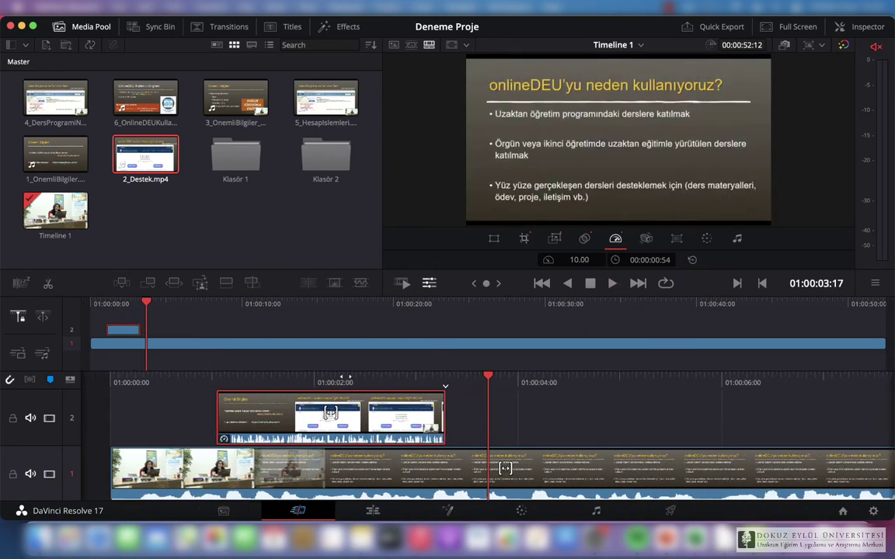
left_click(647, 245)
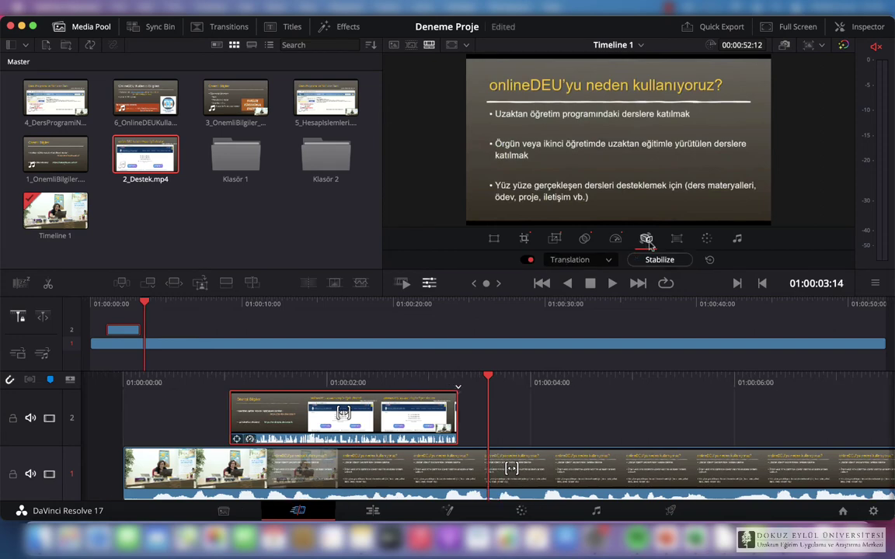
Step: Cycle through the Transform, Crop, Speed and Stabilization tools, then reveal the Auto Color option
left_click(494, 239)
left_click(522, 238)
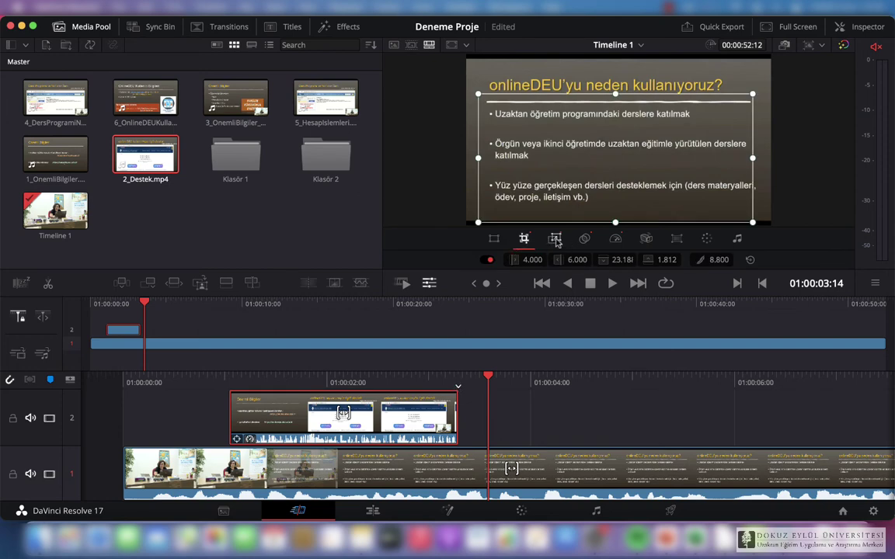
left_click(615, 238)
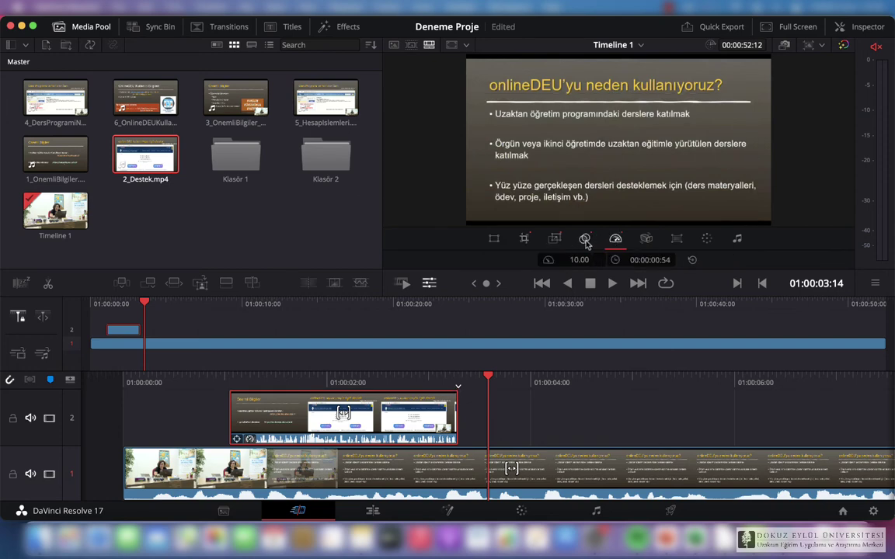
left_click(676, 238)
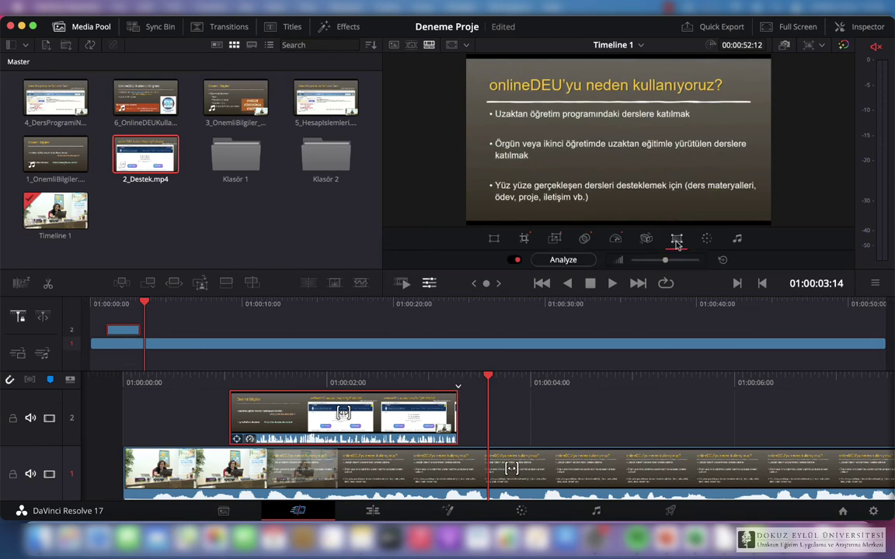
left_click(475, 380)
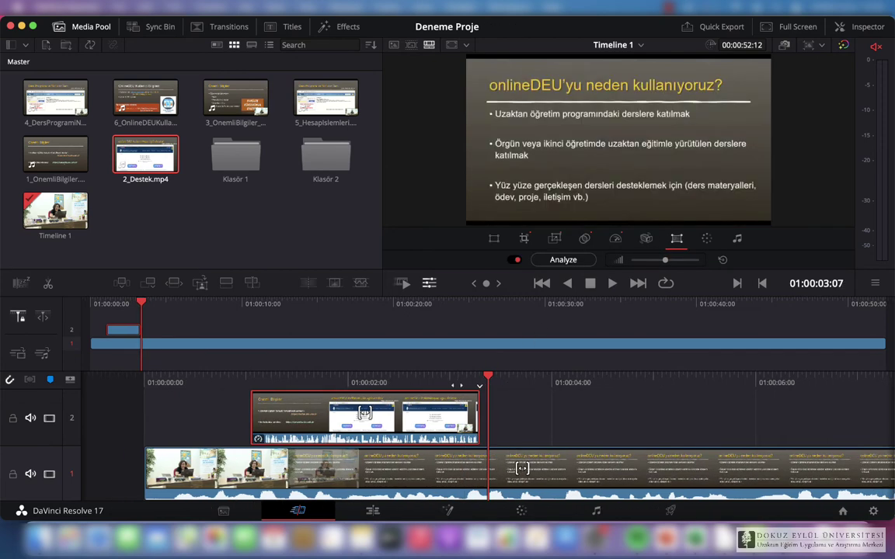
scroll(561, 373, "left", 5)
left_click(707, 239)
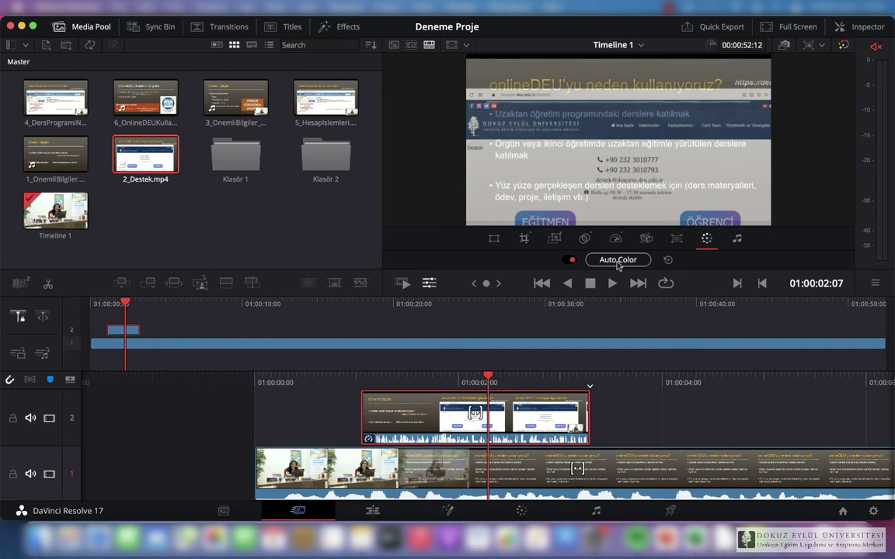
Step: Apply Auto Color to the 2_Destek.mp4 overlay and lower its clip volume
left_click(619, 261)
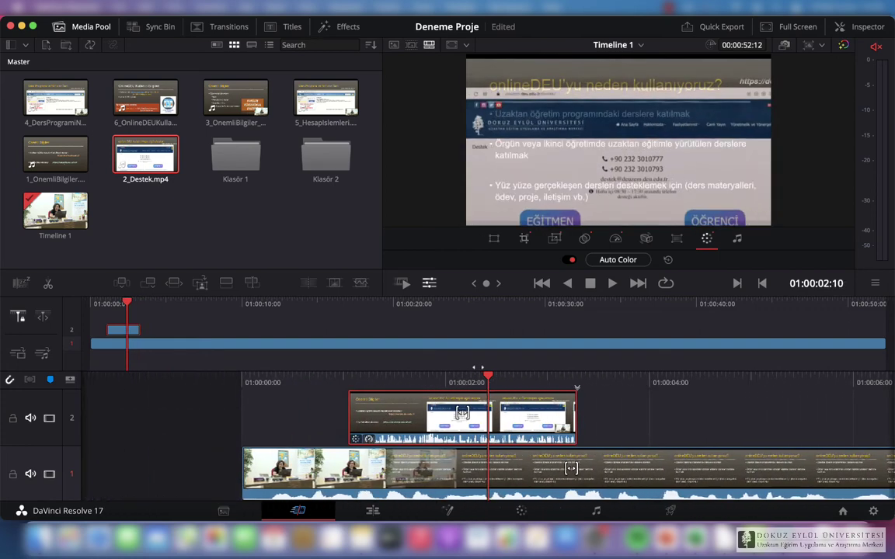
left_click(736, 239)
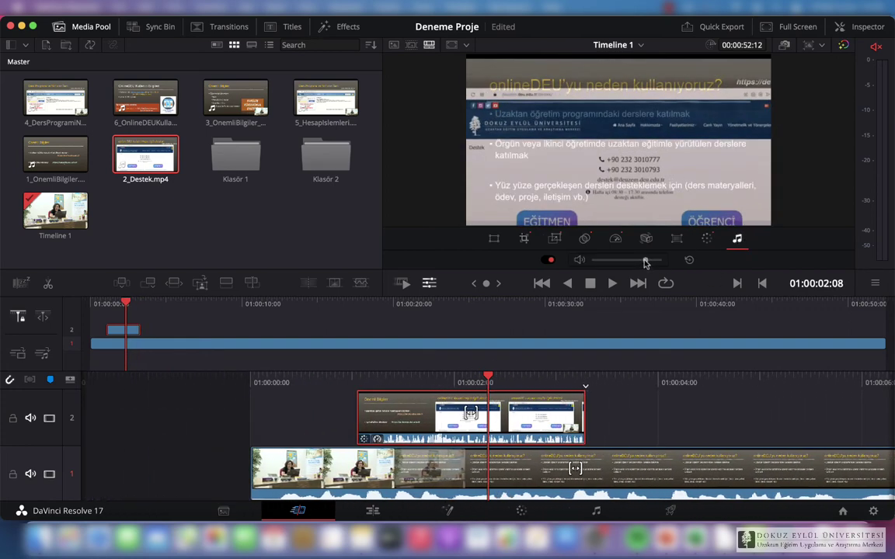
mouse_move(645, 261)
left_mouse_down()
mouse_move(591, 260)
mouse_move(622, 261)
left_mouse_up()
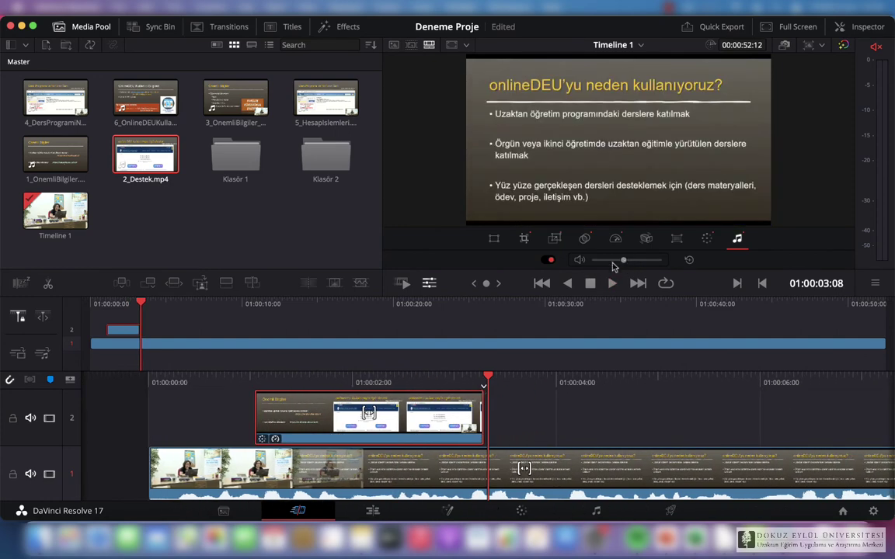
left_click(200, 479)
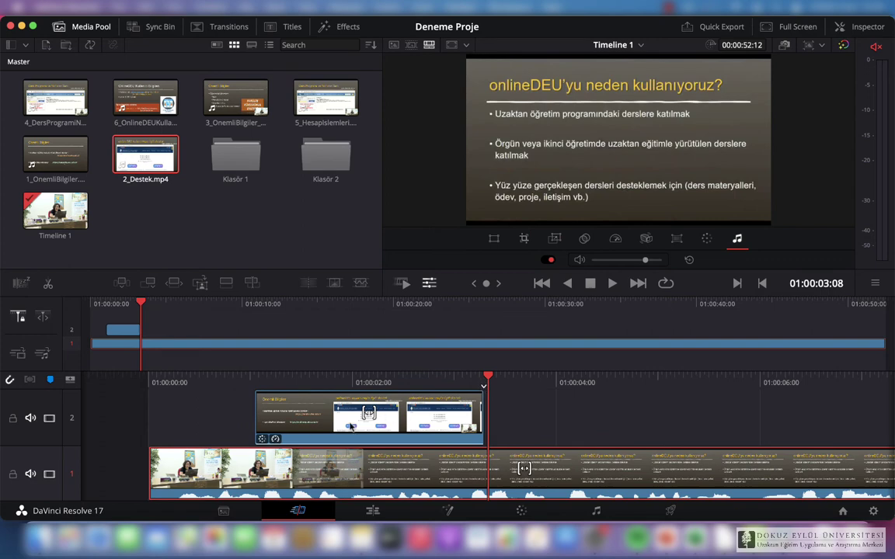
Step: Delete the track-2 overlay, undo the deletion to keep it, and move the playhead further in
key("space")
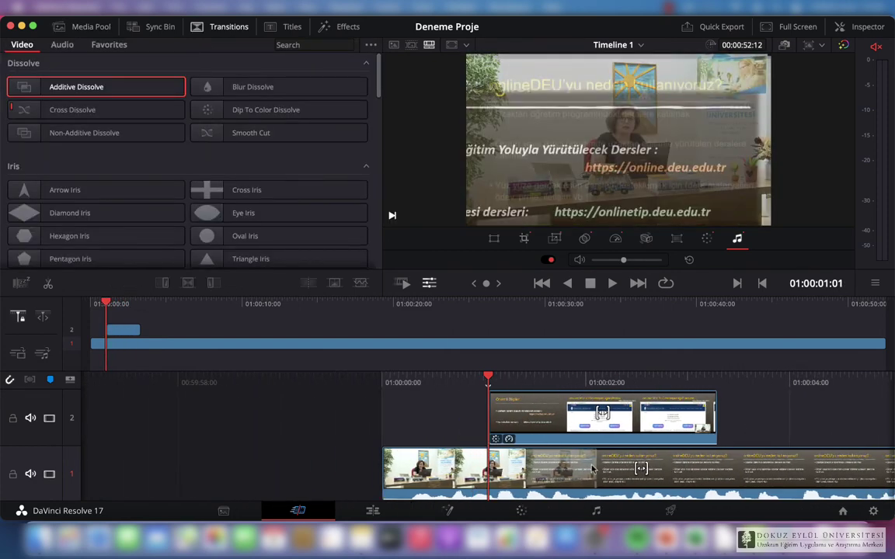
left_click(535, 428)
key("BackSpace")
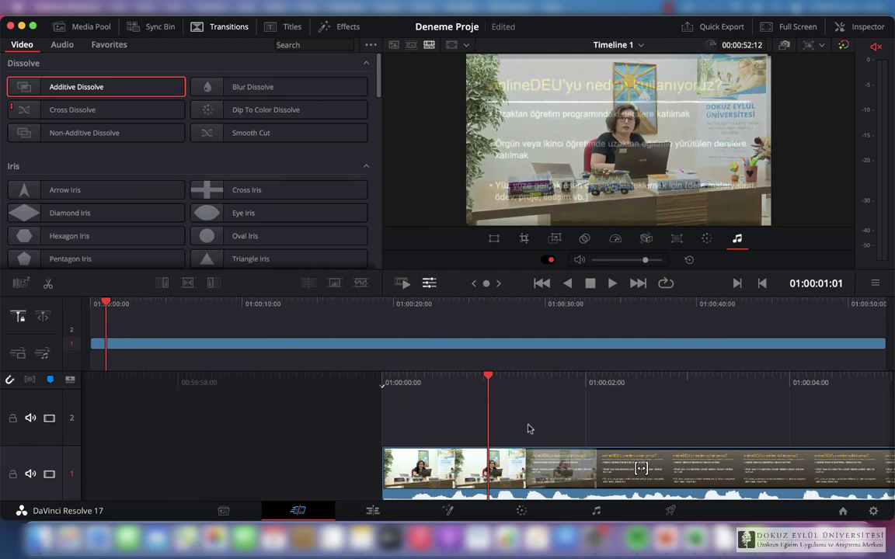
key("super+z")
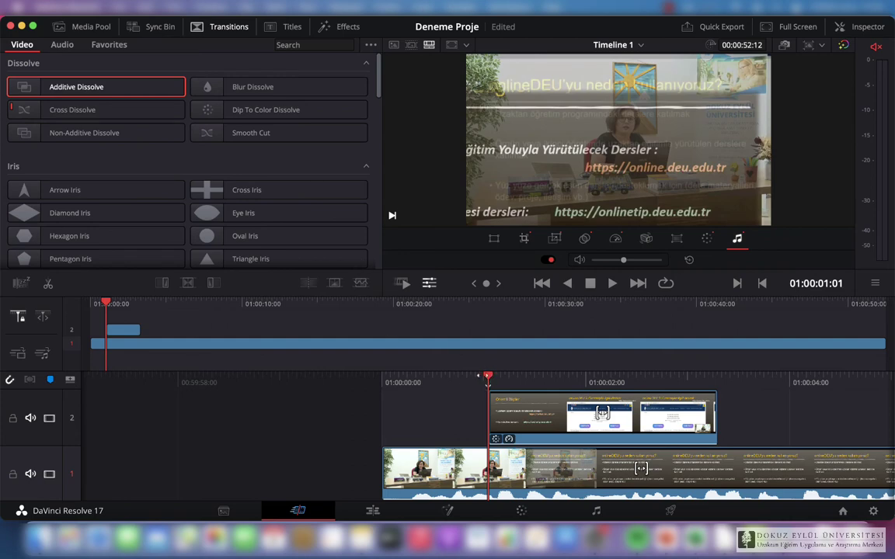
left_click(289, 343)
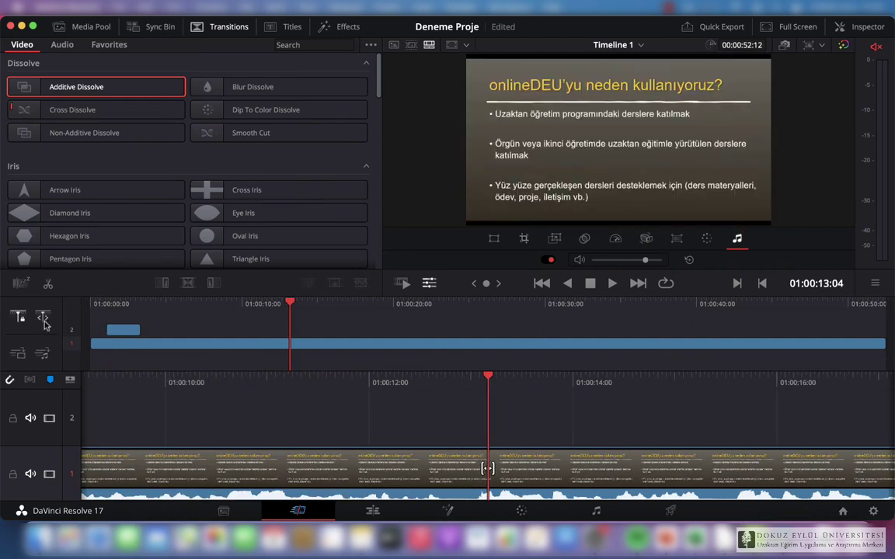
Step: Split the track-1 slide clip at 01:00:13:04 and delete the part after the cut
left_click(41, 317)
left_click(525, 458)
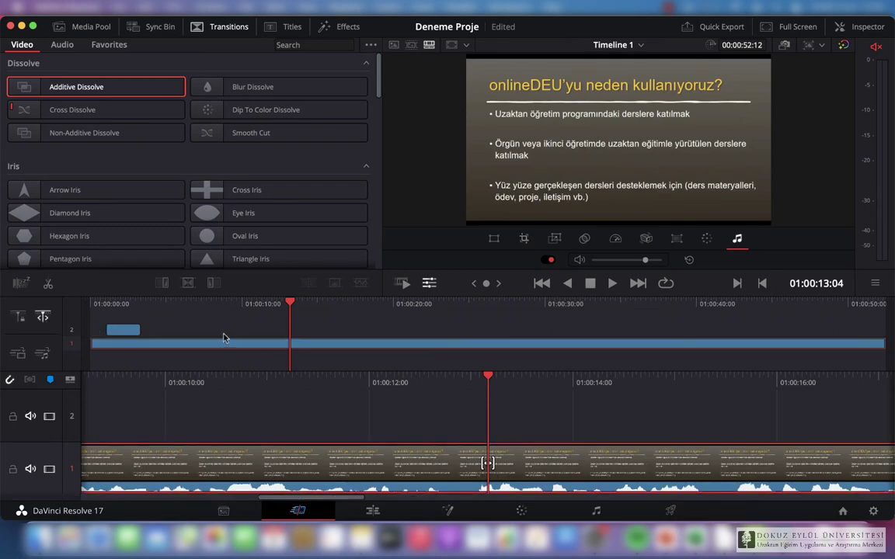
left_click(48, 284)
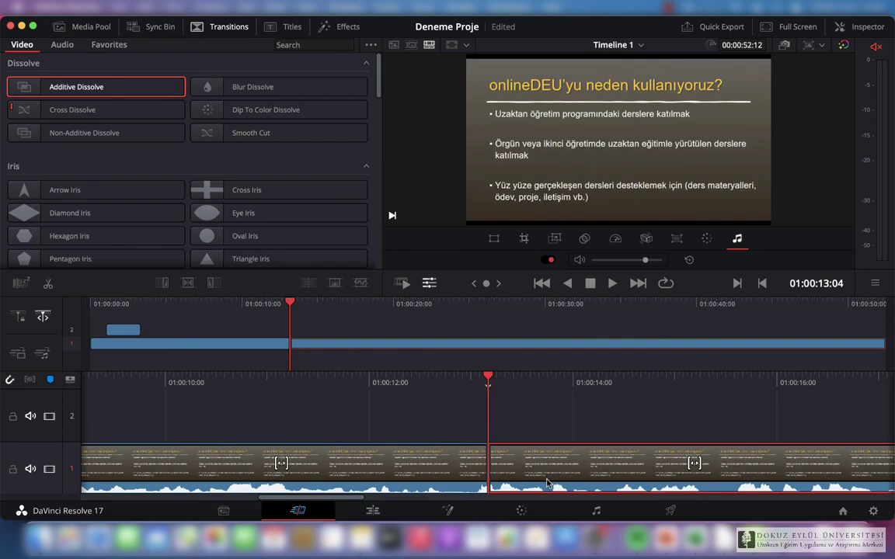
key("Delete")
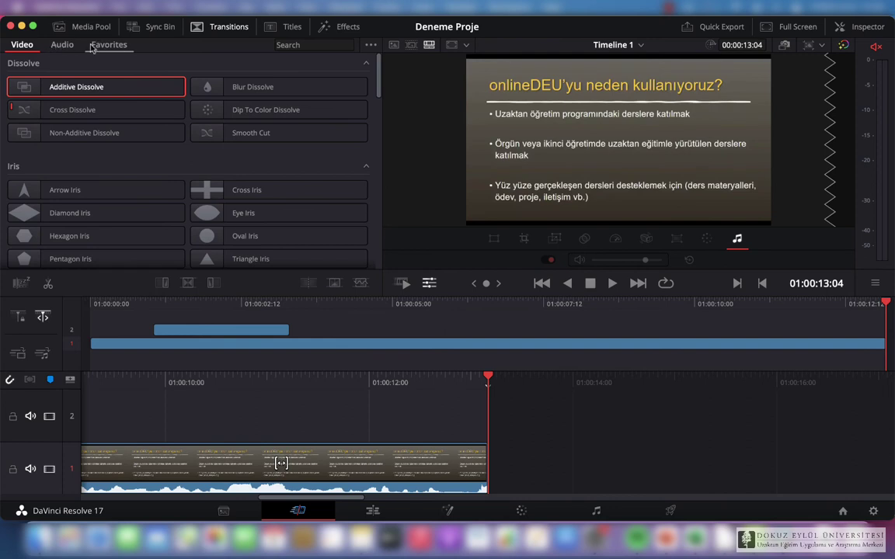
left_click(83, 31)
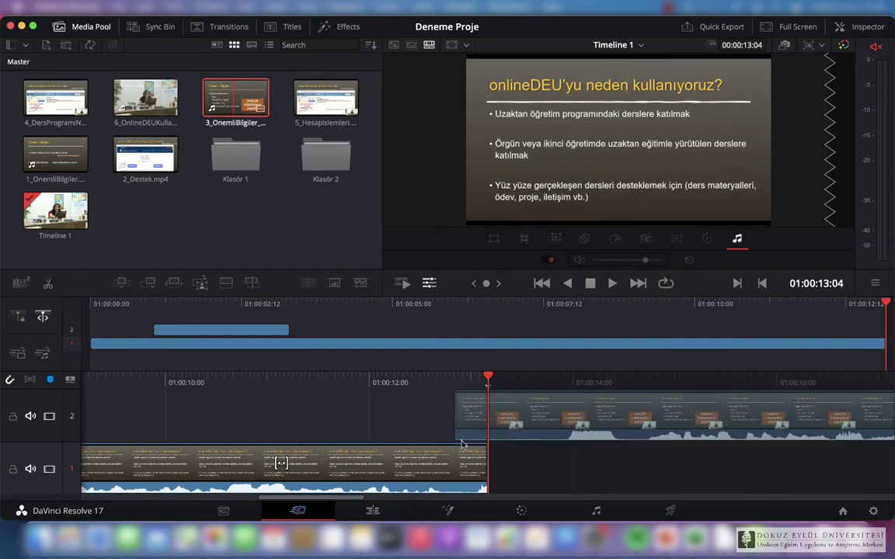
Step: Append the 3_OnemliBilgiler clip after the first clip and add an Additive Dissolve on the cut
left_click_drag(304, 189, 502, 481)
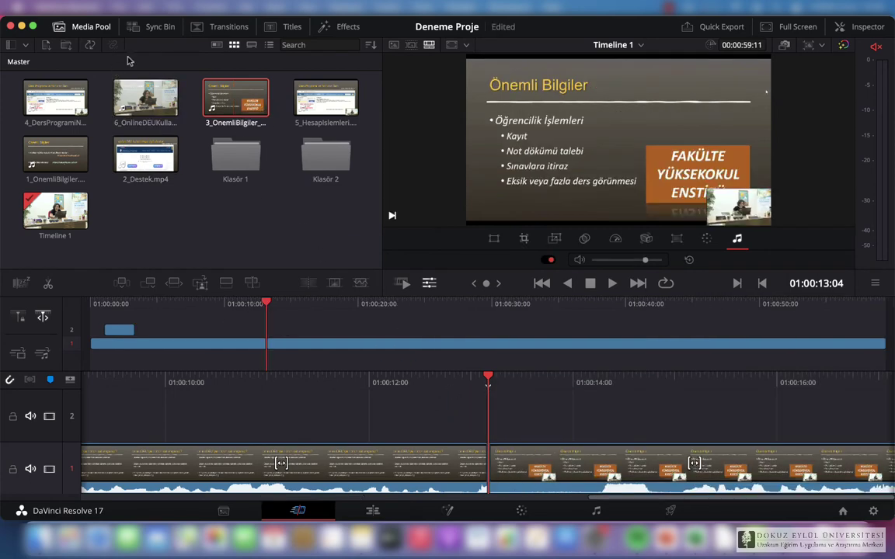
left_click(226, 29)
left_click_drag(76, 86, 494, 469)
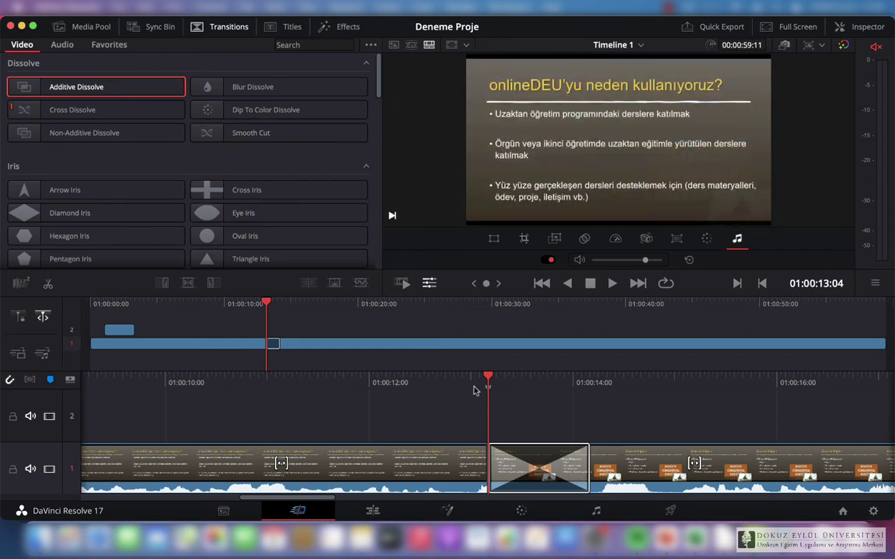
Step: Preview the Additive Dissolve between the slide clips, then delete it
left_click_drag(482, 380, 440, 381)
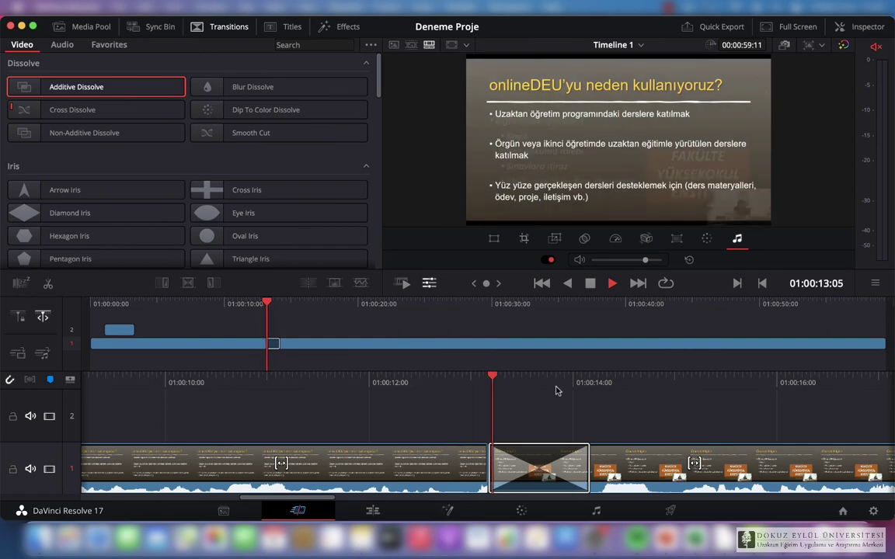
key("space")
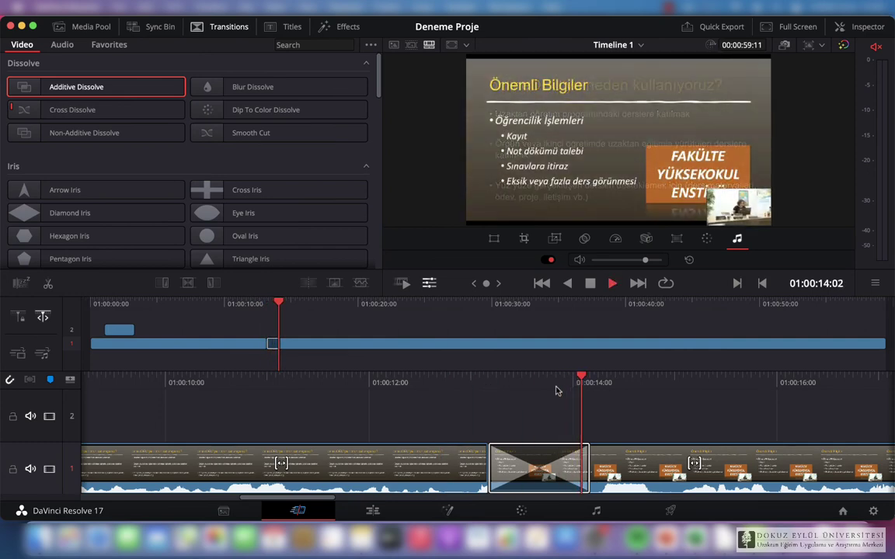
key("space")
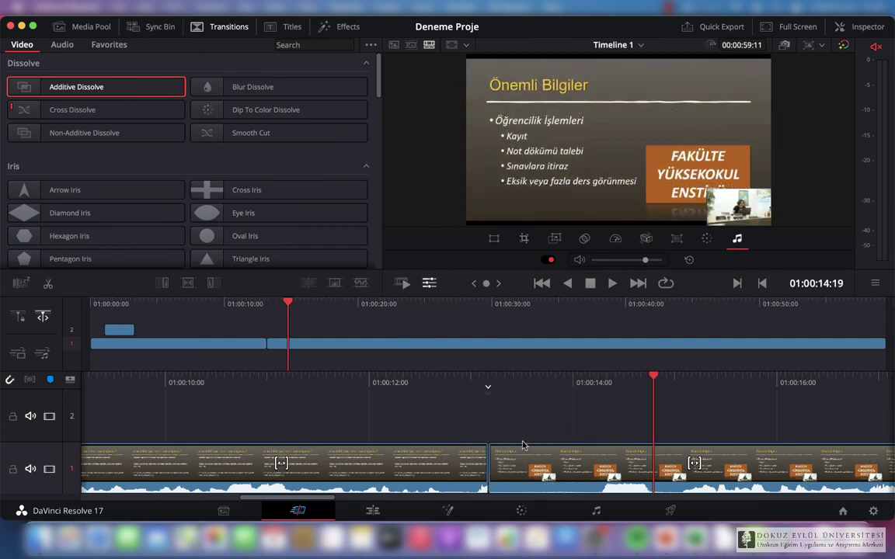
key("BackSpace")
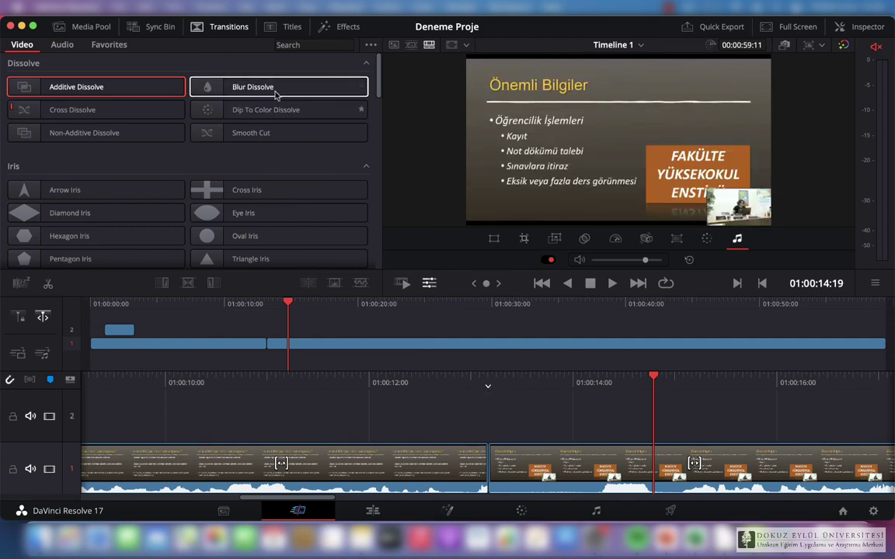
Step: Drop a Blur Dissolve onto the cut and play it back
left_click_drag(276, 94, 369, 361)
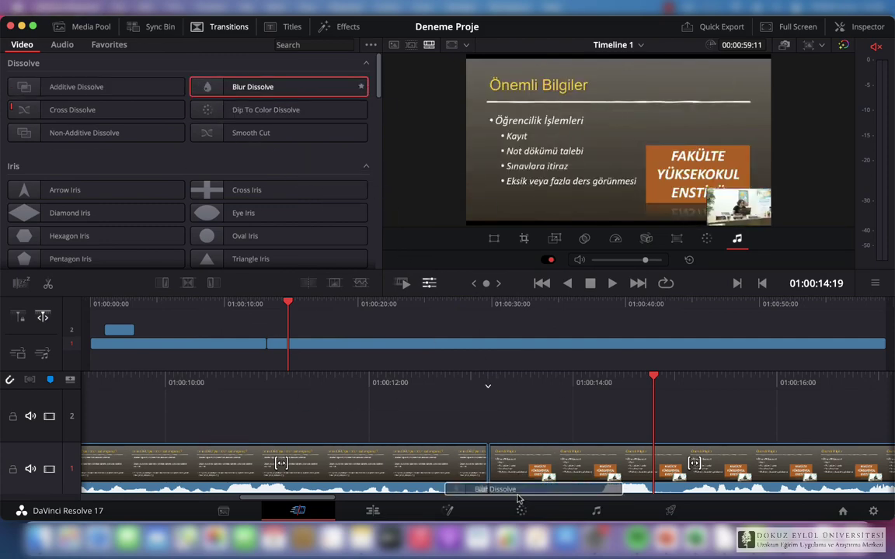
left_click_drag(369, 361, 497, 483)
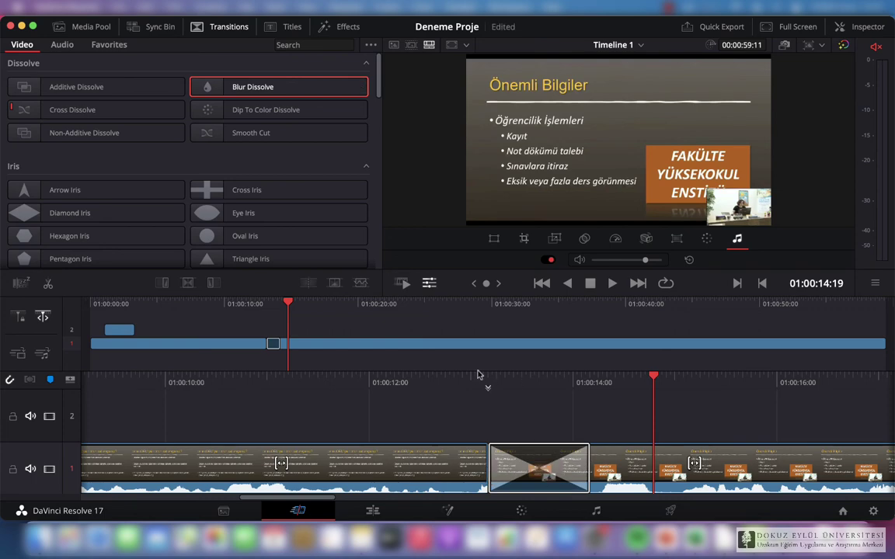
left_click(447, 379)
key("space")
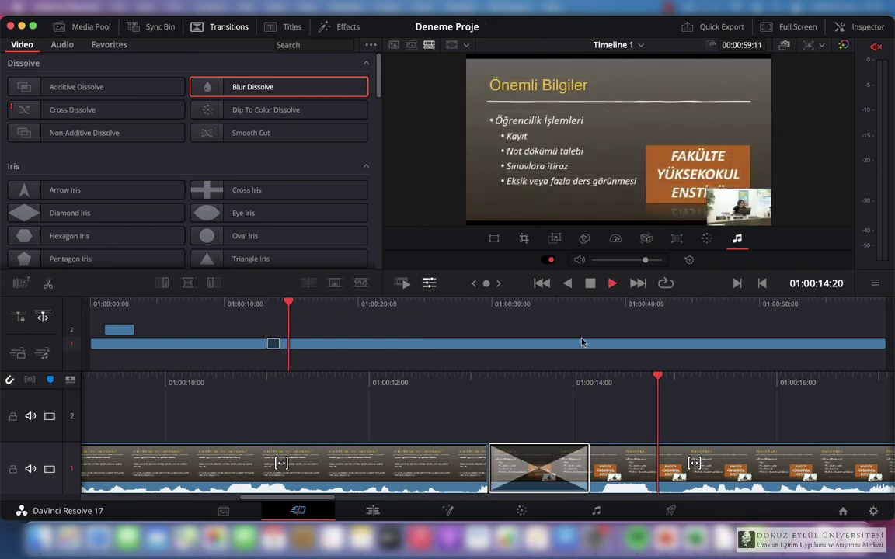
key("space")
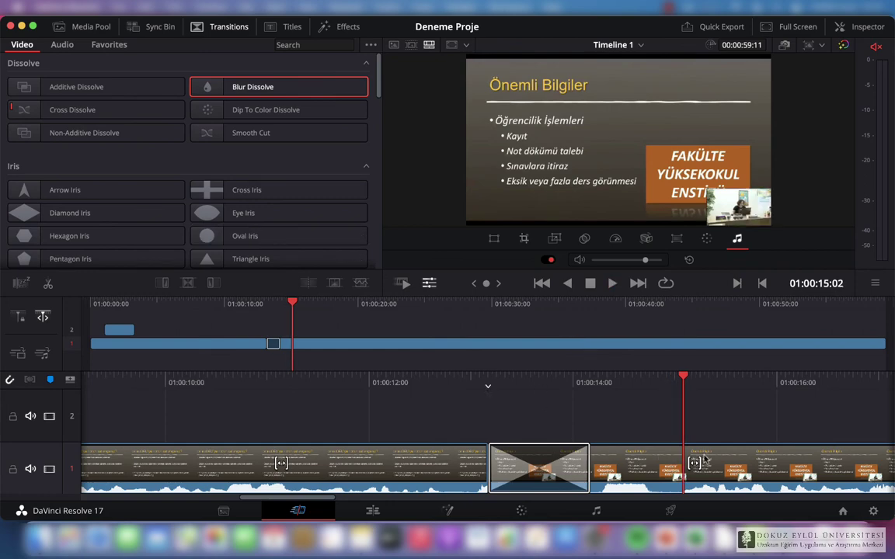
left_click(740, 455)
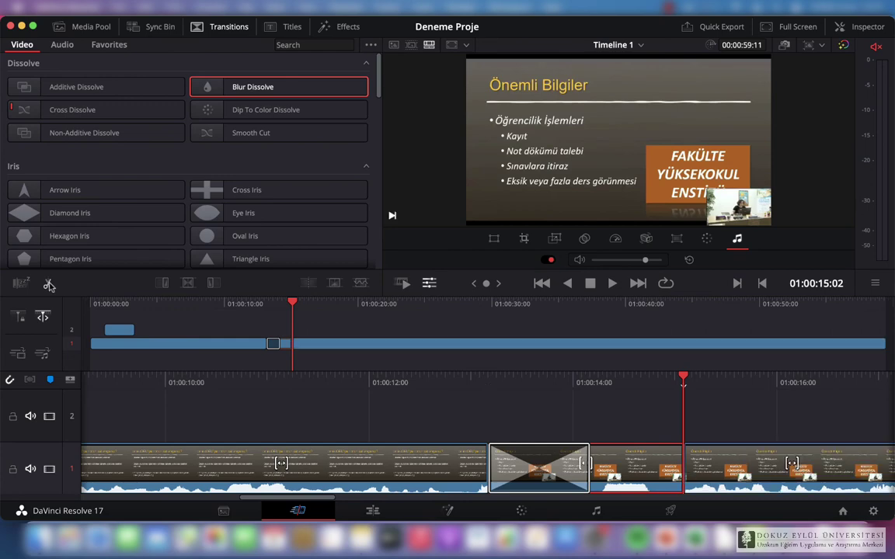
Step: Split the Önemli Bilgiler clip at 01:00:15:02, delete the rest, and preview Diamond Iris
left_click(48, 285)
key("Delete")
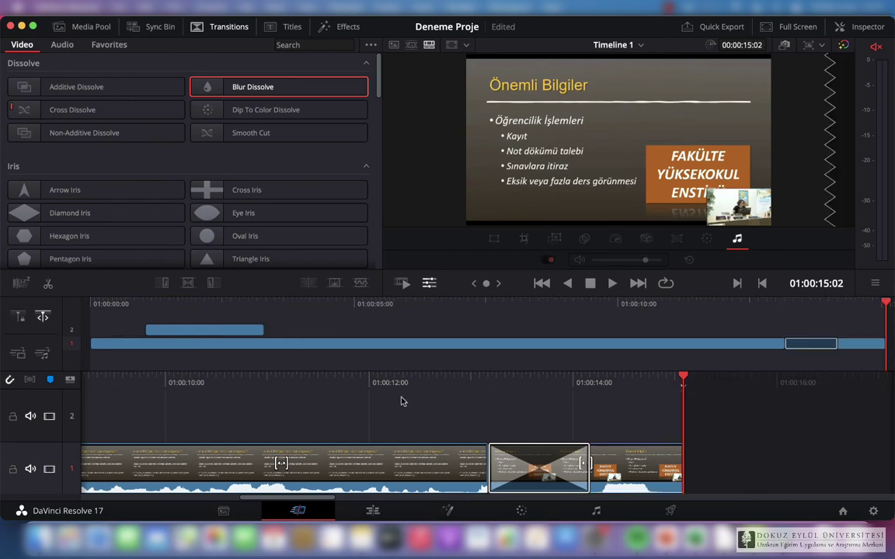
scroll(74, 237, "down", 3)
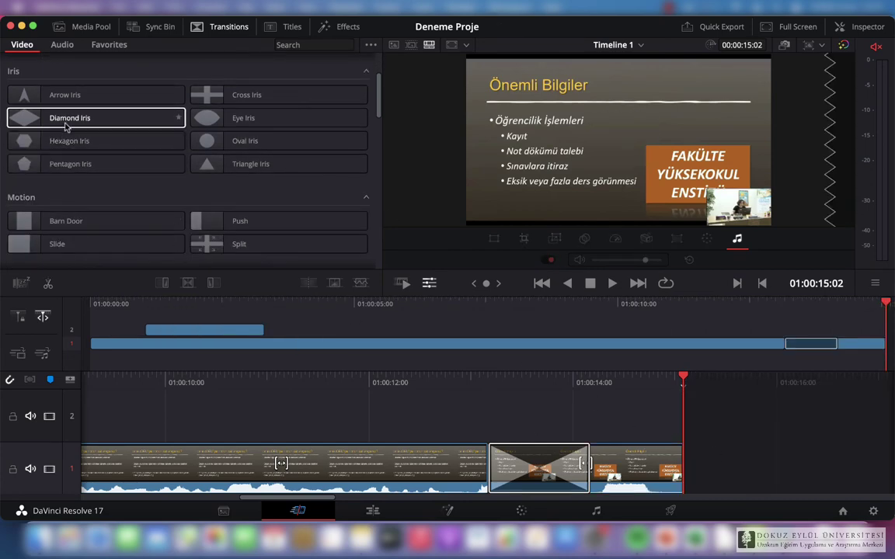
left_click_drag(6, 118, 179, 159)
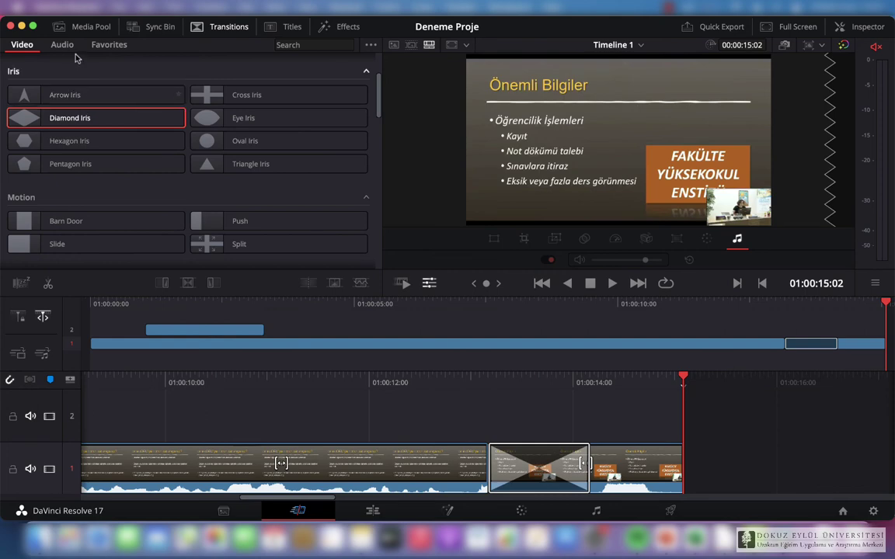
left_click(82, 27)
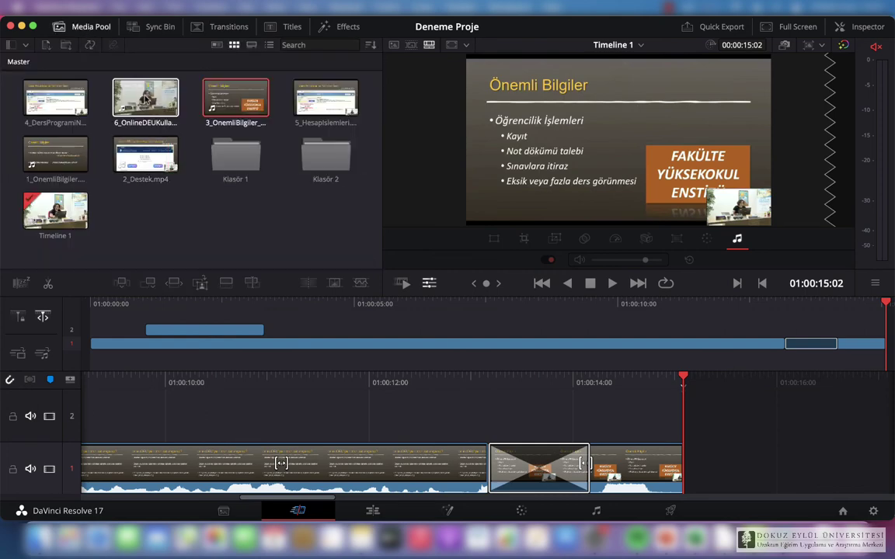
Step: Append the 4_DersProgrami presenter clip and join it to the slides with a Push transition
left_click_drag(55, 97, 705, 481)
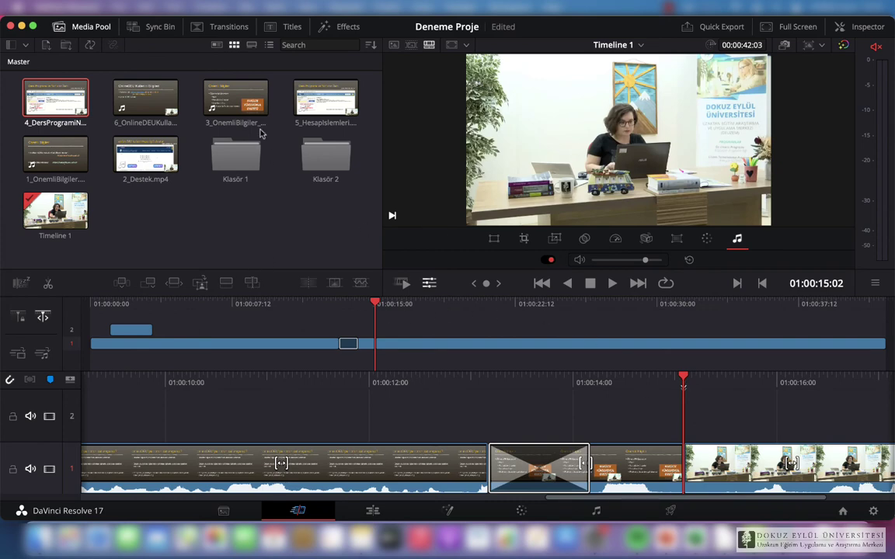
left_click(223, 26)
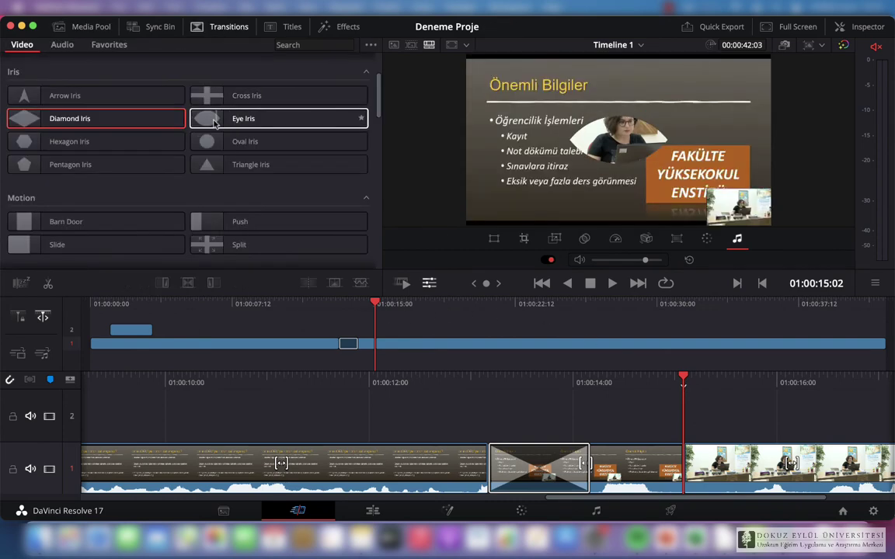
scroll(233, 171, "down", 2)
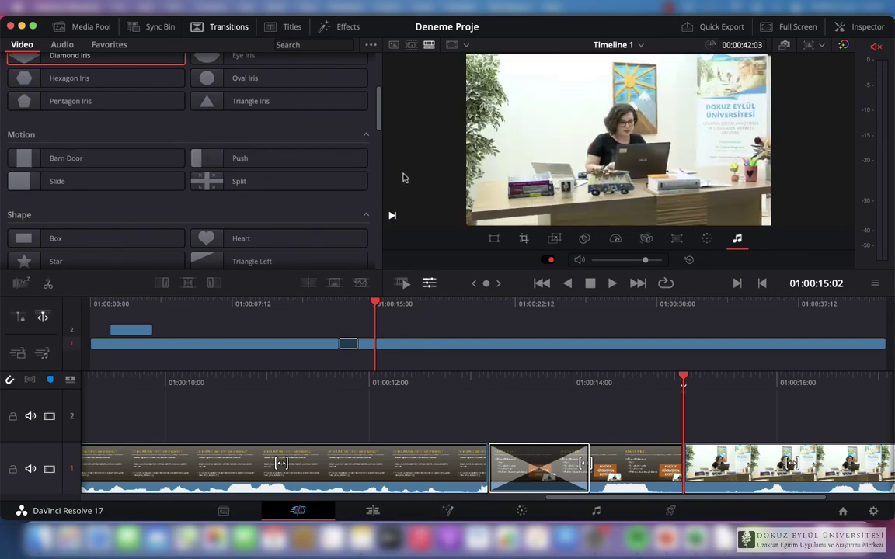
left_click_drag(264, 163, 684, 477)
left_click(435, 382)
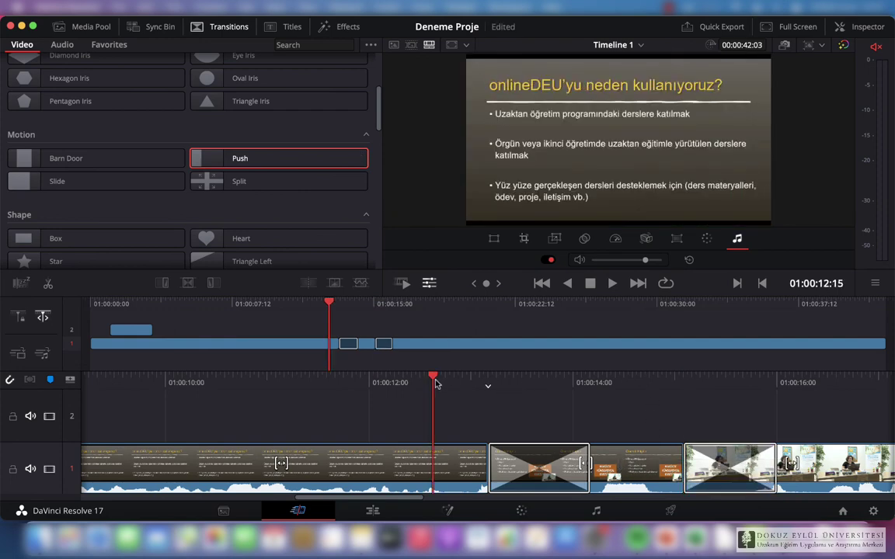
key("space")
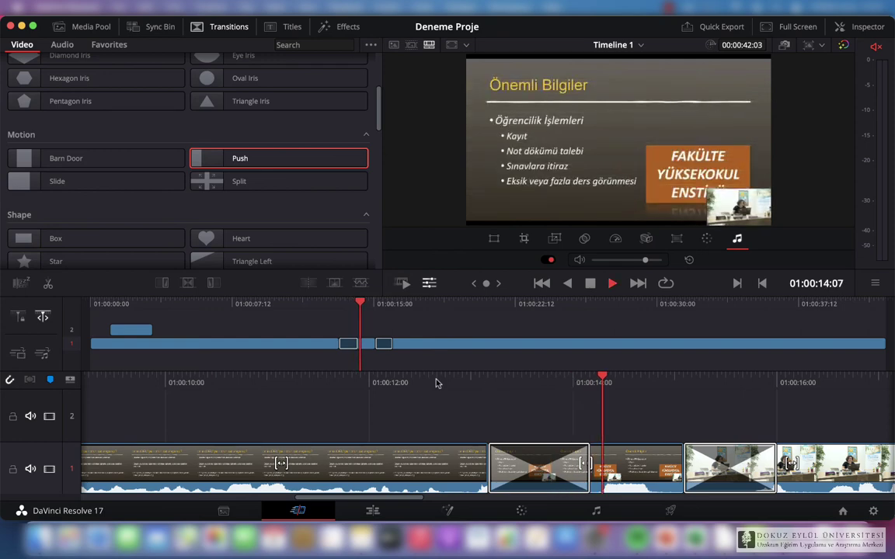
key("space")
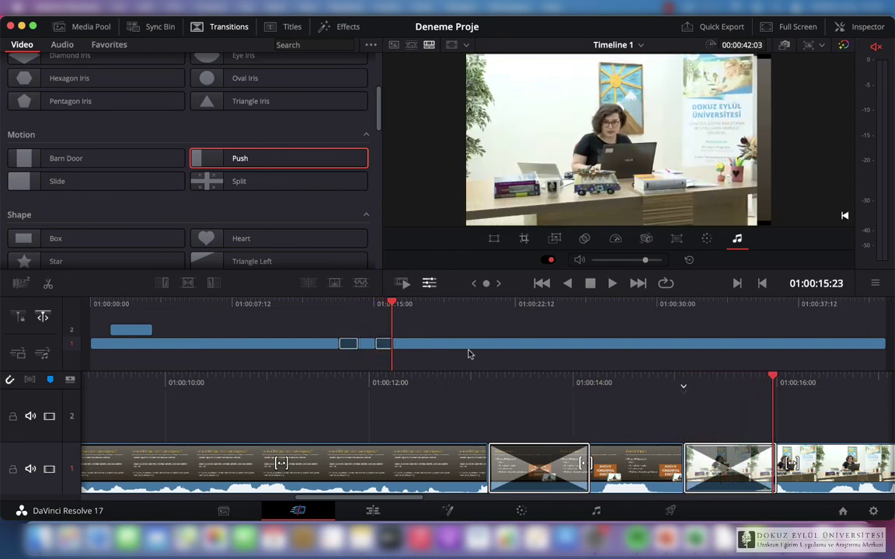
Step: Scroll down and back up through the transitions library list
scroll(163, 229, "down", 6)
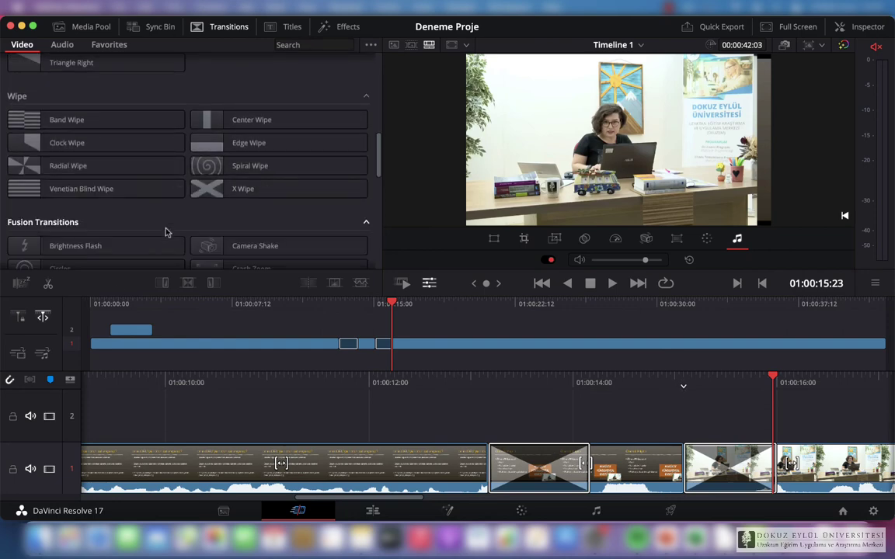
scroll(164, 232, "down", 2)
scroll(165, 232, "down", 1)
scroll(165, 232, "down", 1)
scroll(165, 232, "down", 1)
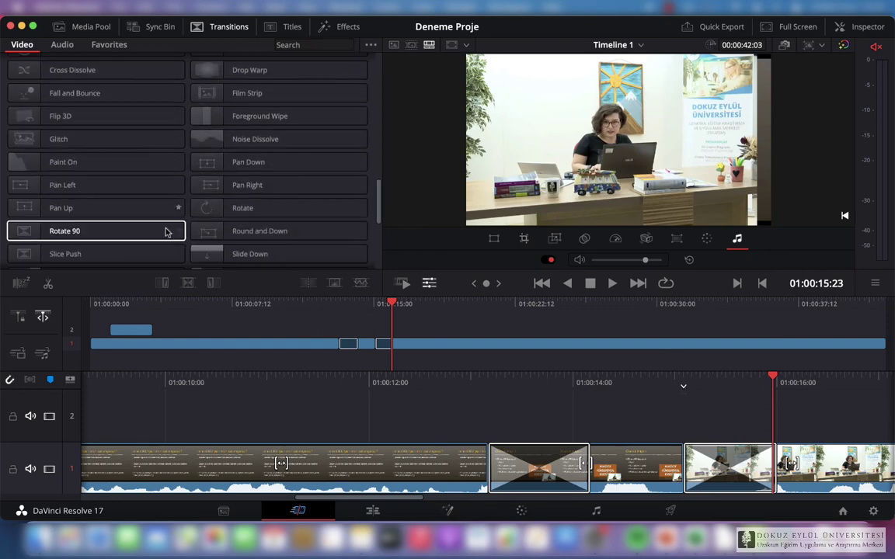
scroll(166, 232, "down", 2)
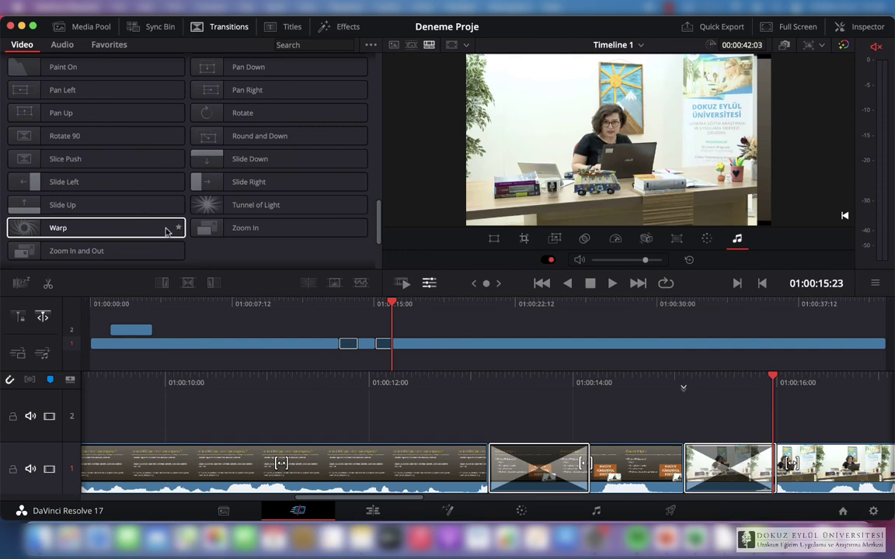
scroll(167, 231, "down", 2)
scroll(167, 232, "up", 2)
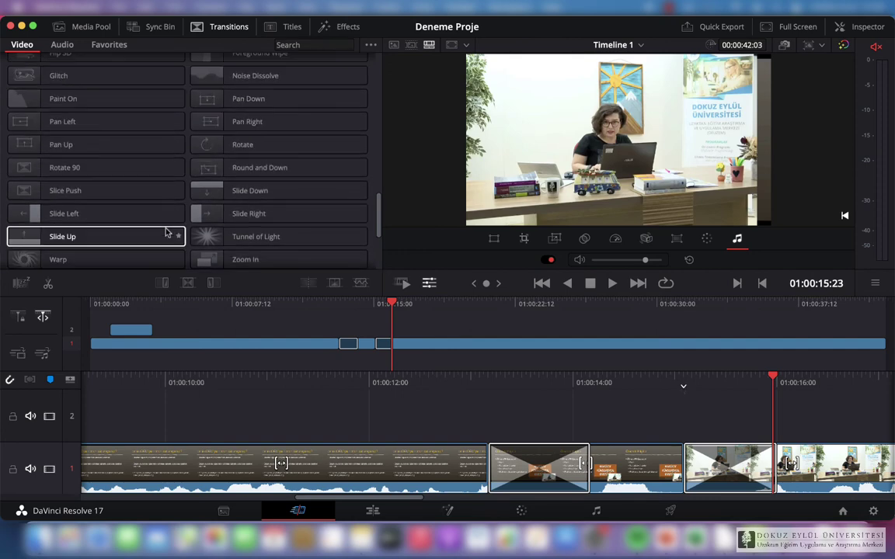
scroll(167, 232, "up", 2)
scroll(167, 231, "up", 2)
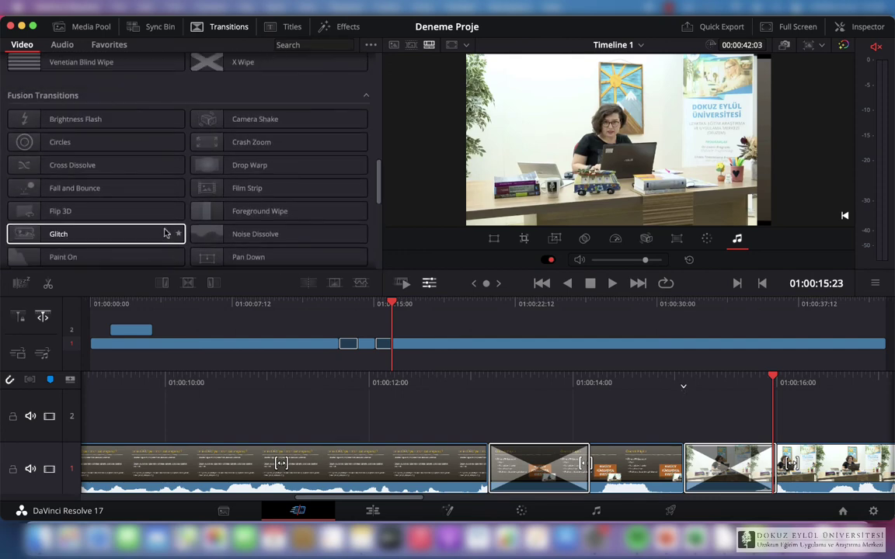
Step: Place a Simple Box 2 Lines Lower Third title on track V2 at about 01:00:12
left_click(285, 30)
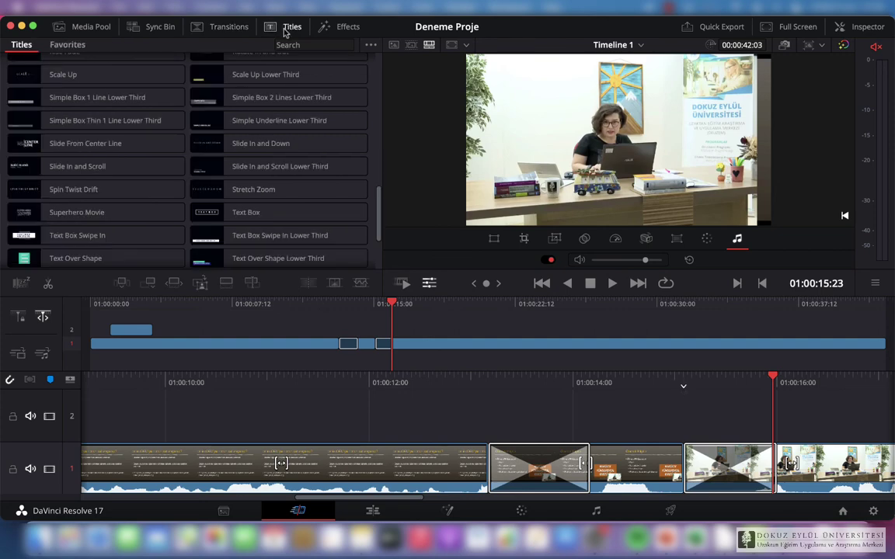
left_click(209, 98)
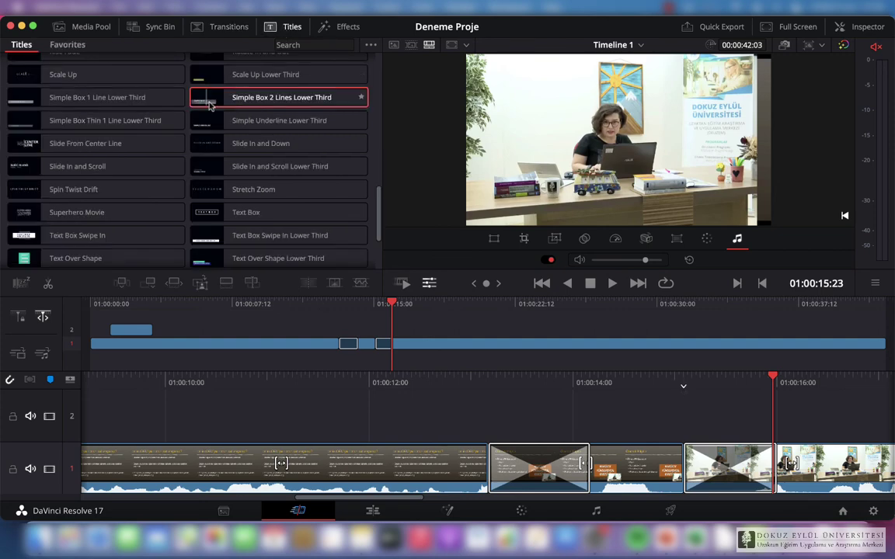
left_click_drag(314, 383, 366, 398)
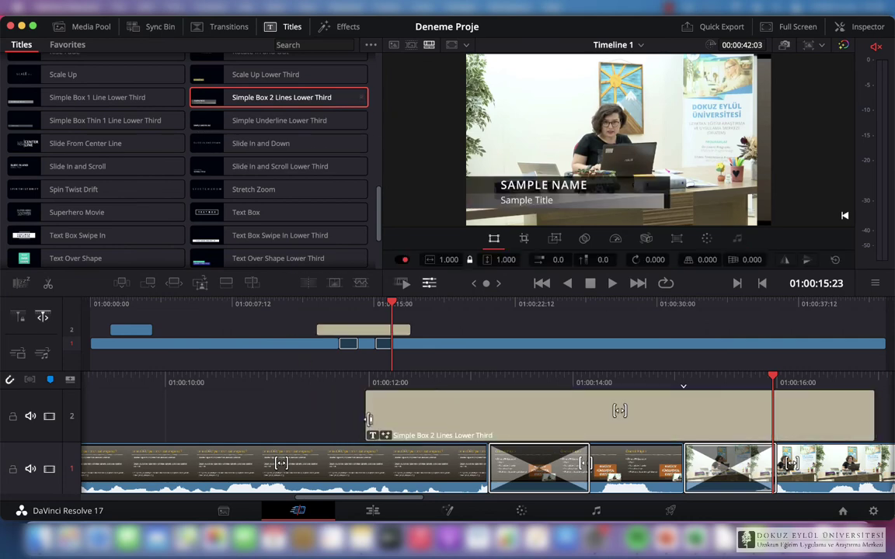
left_click(480, 184)
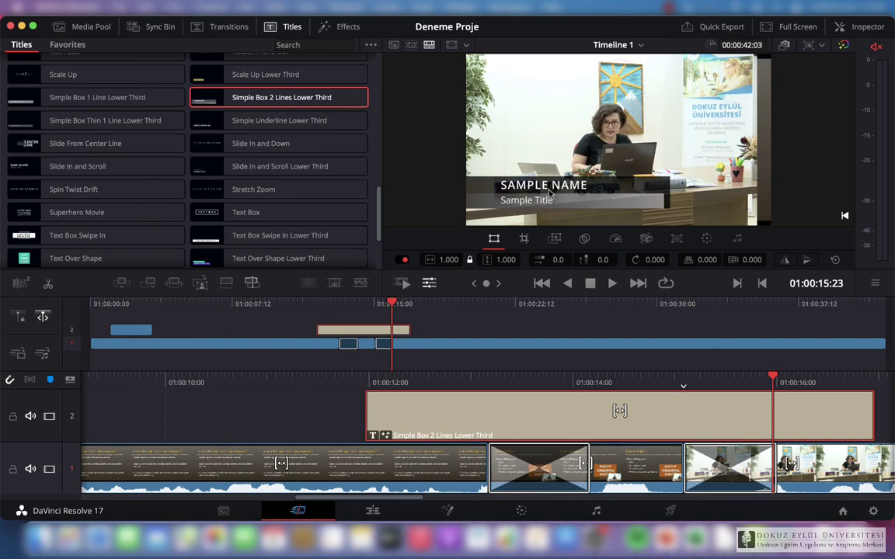
Step: Replace the lower-third's SAMPLE NAME placeholder with the speaker's name
left_click(869, 27)
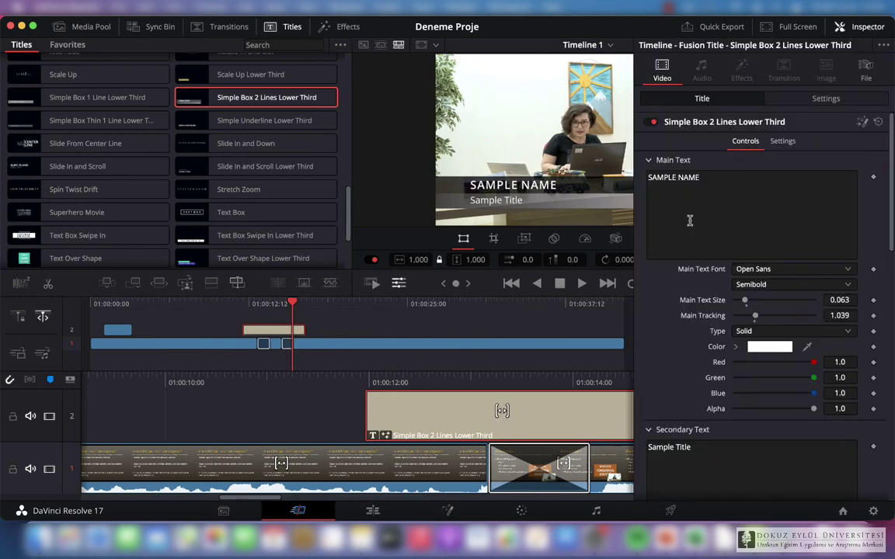
left_click_drag(712, 179, 631, 177)
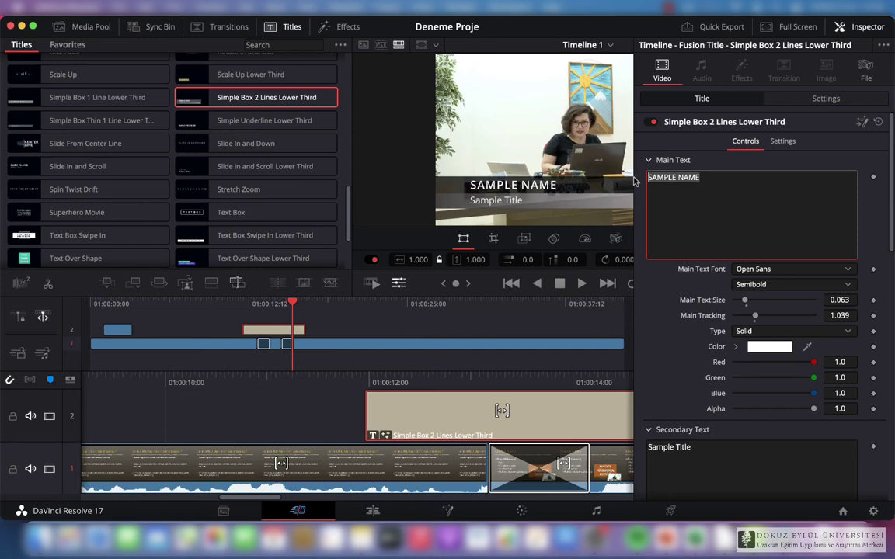
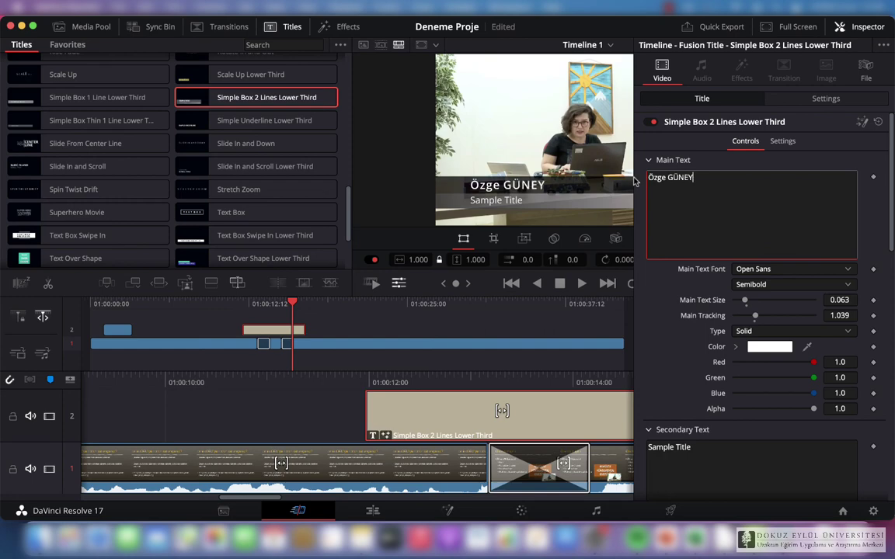
Step: Change the lower-third's second line from Sample Title to DEUZEM
left_click(678, 449)
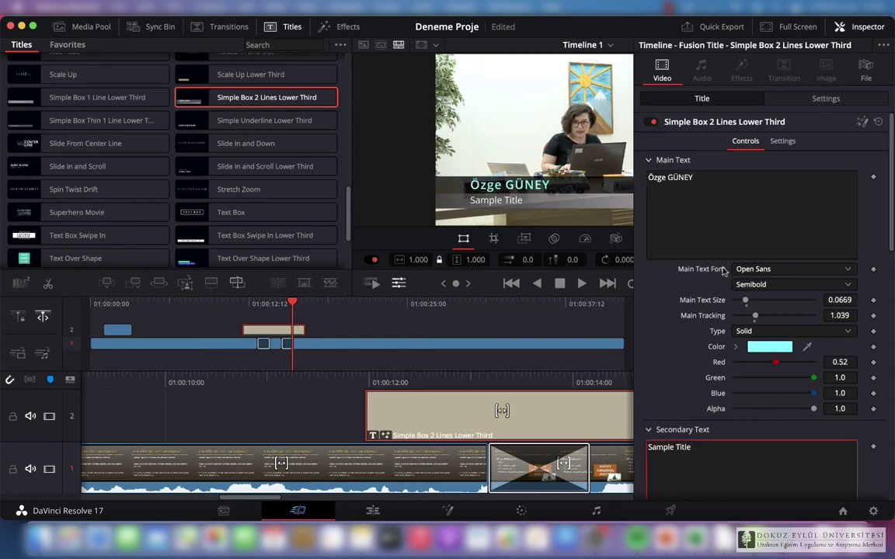
left_click(649, 448, "shift")
key("BackSpace")
left_click_drag(667, 446, 641, 450)
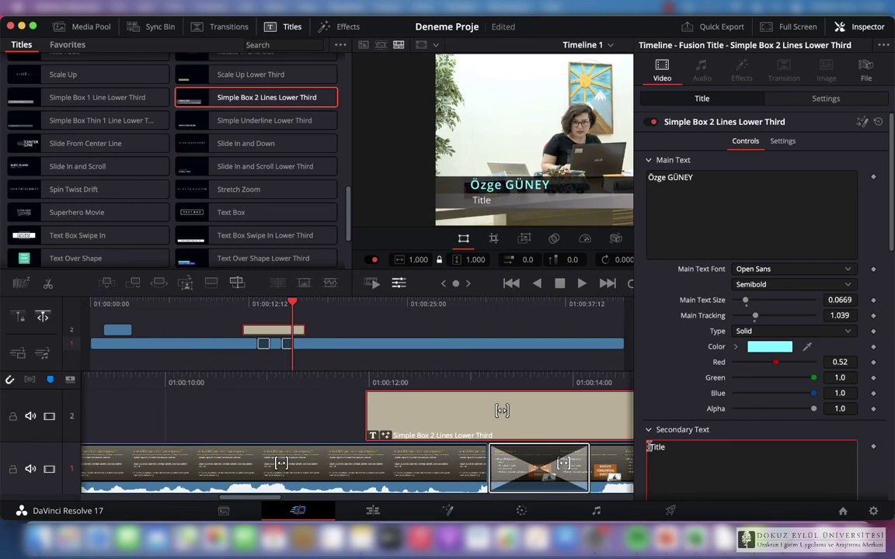
key("BackSpace")
type("EUZEM")
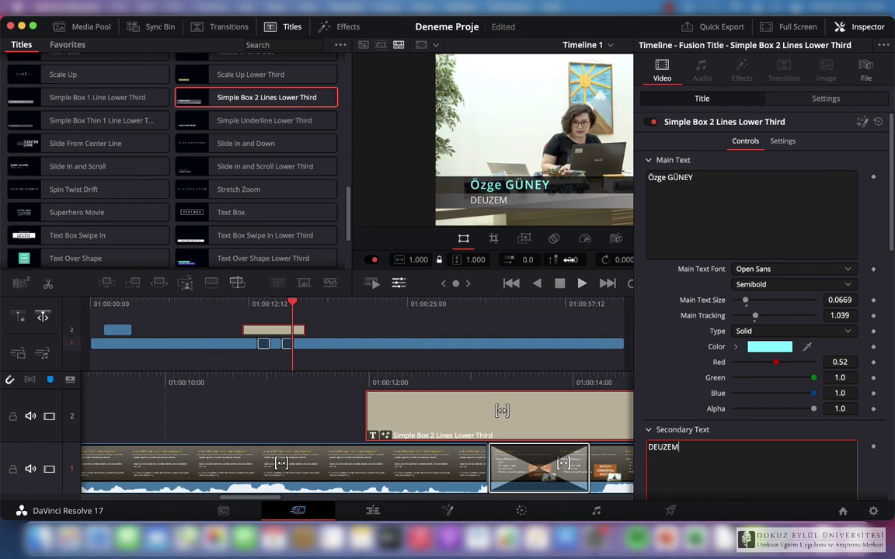
left_click(805, 95)
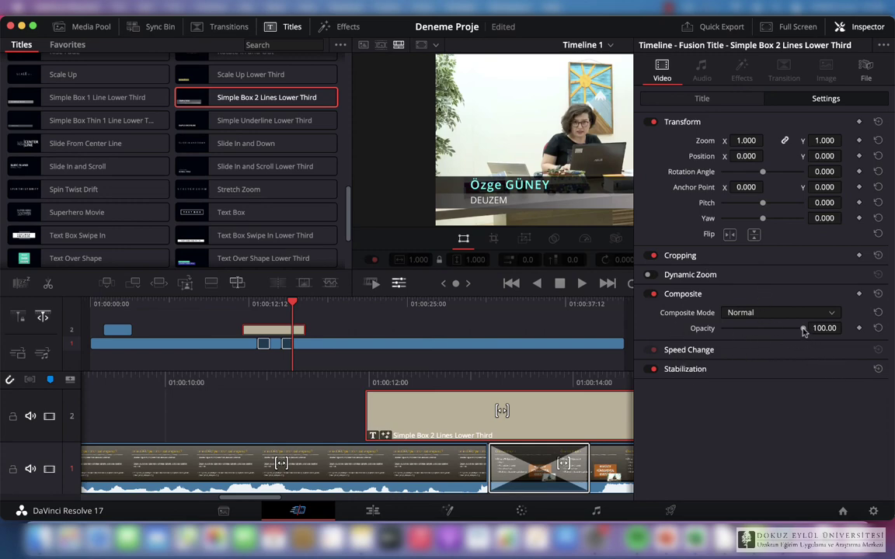
Step: Set the title's composite opacity to 89.31, keeping the text fill Solid, then deselect it
left_click_drag(803, 329, 793, 330)
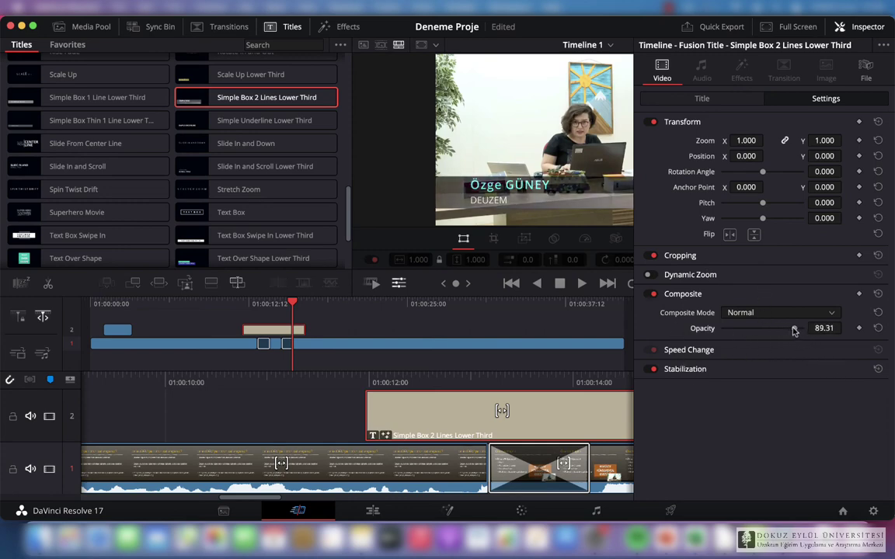
left_click(710, 100)
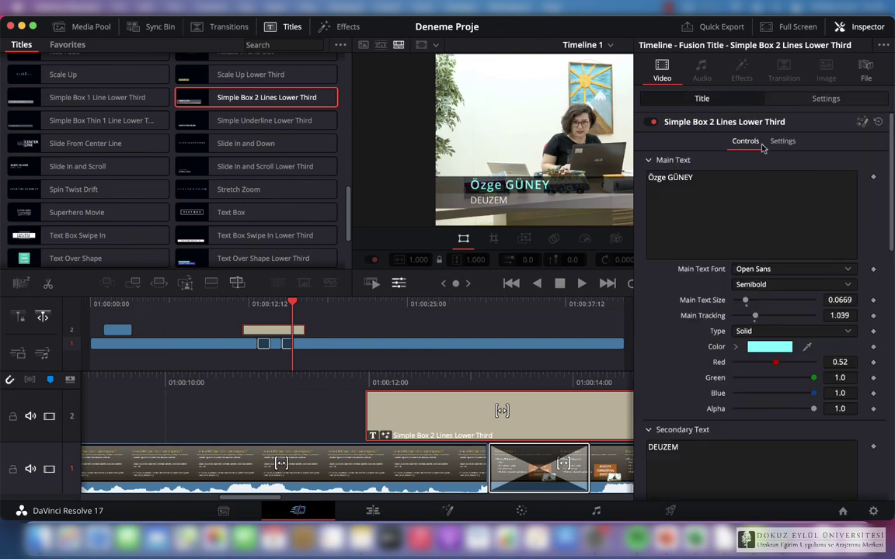
left_click(784, 331)
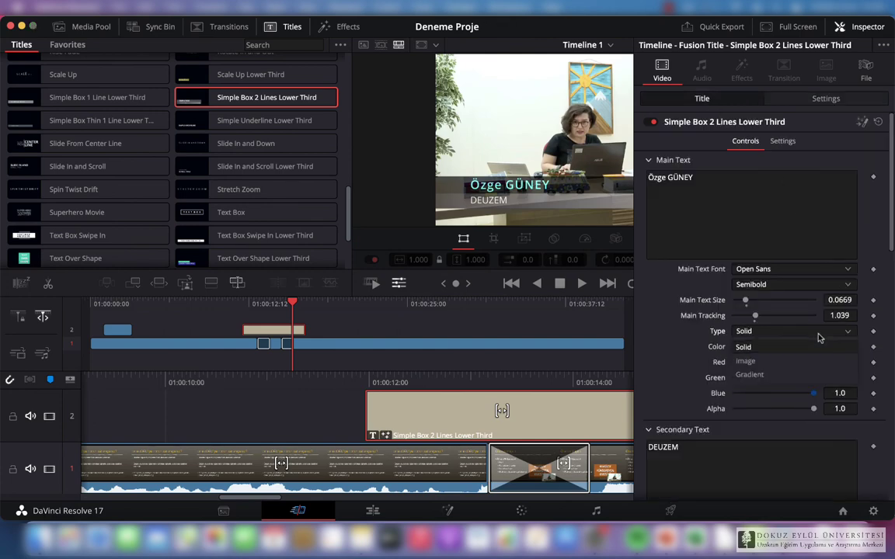
left_click(772, 359)
left_click(743, 334)
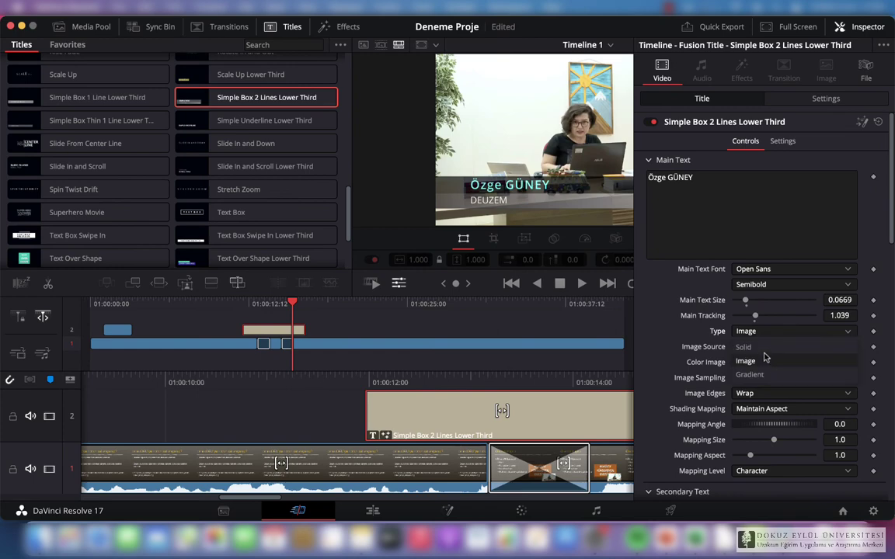
left_click(765, 347)
key("super+shift+a")
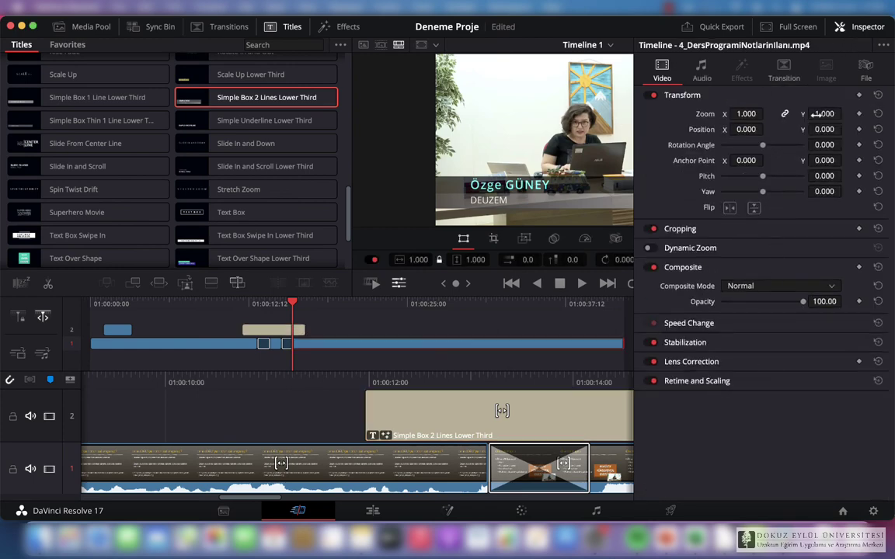
Step: Raise the presenter clip's audio volume to 1.22
left_click(865, 30)
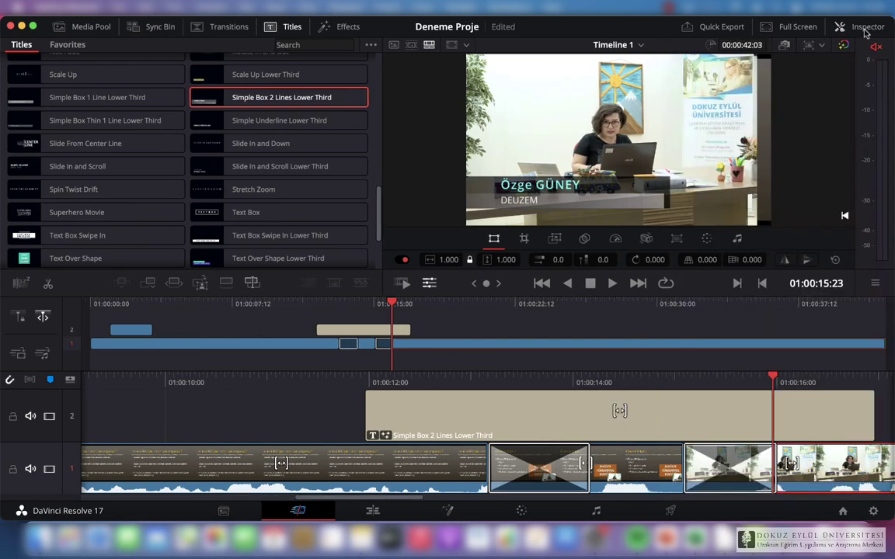
left_click(865, 30)
left_click(701, 76)
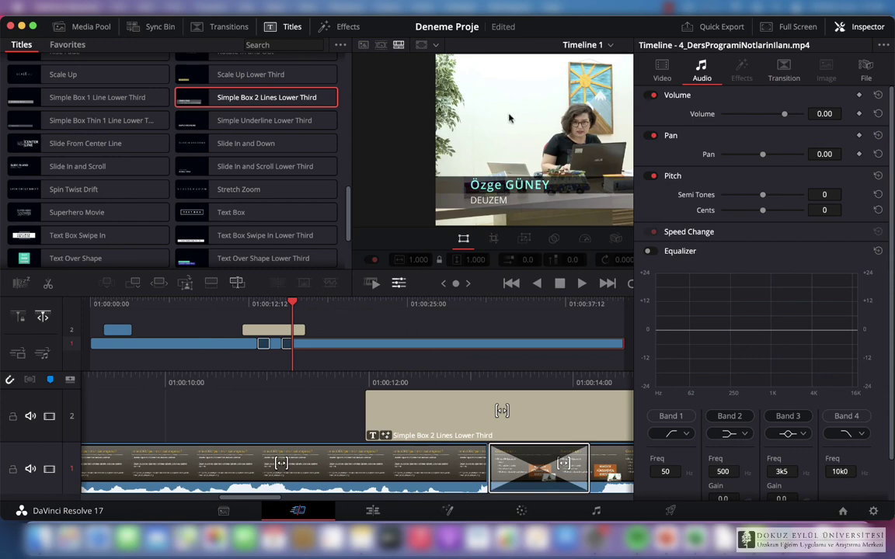
mouse_move(784, 115)
left_mouse_down()
mouse_move(762, 116)
mouse_move(785, 119)
left_mouse_up()
Step: Change the Push transition's colour from white to light blue
left_click(785, 72)
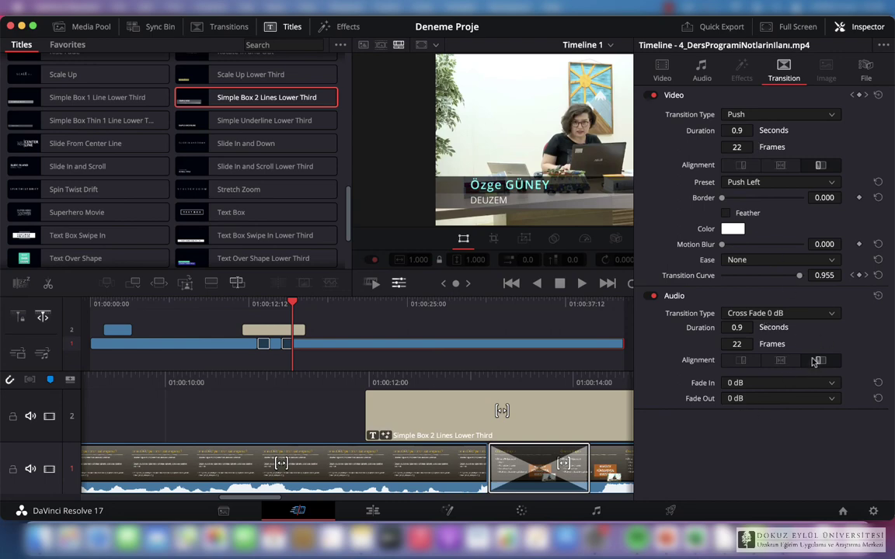
left_click(864, 72)
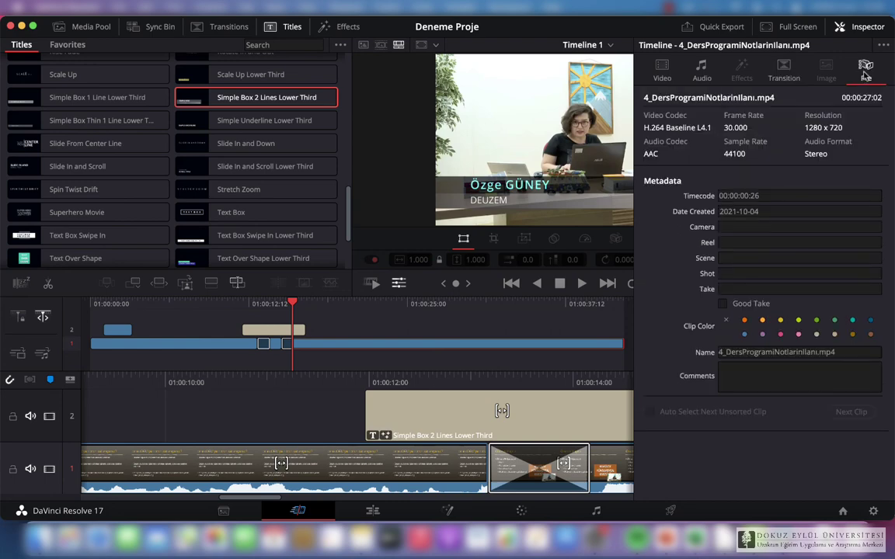
left_click(783, 77)
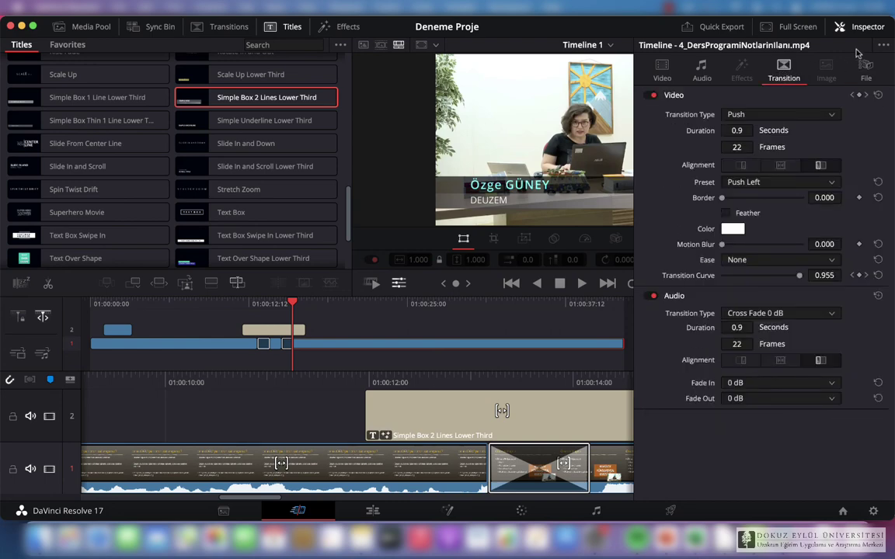
left_click(736, 229)
left_click(48, 366)
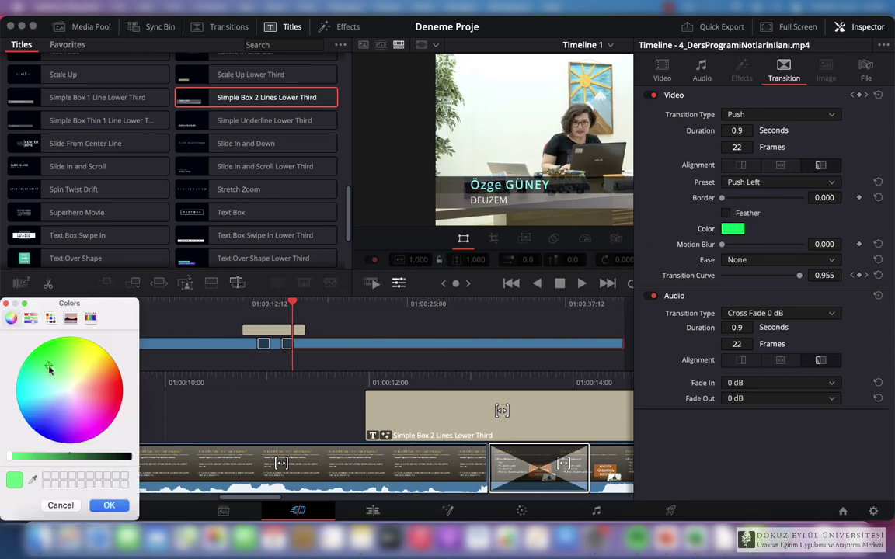
left_click_drag(47, 376, 52, 404)
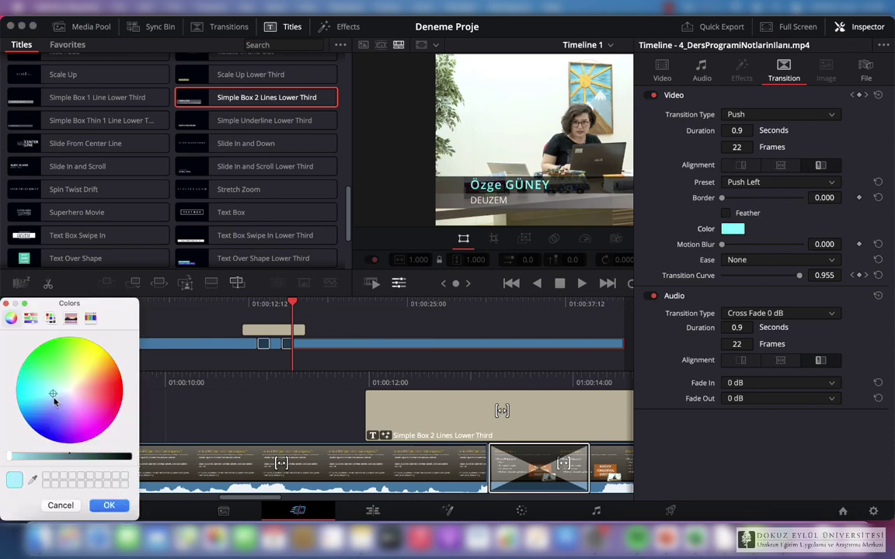
left_click(110, 506)
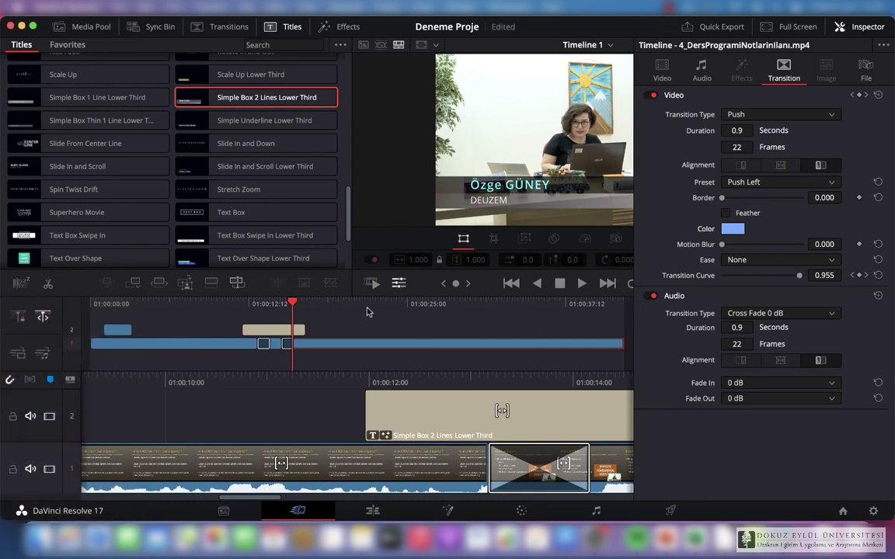
Step: Review playback from about 01:00:11 and trim the lower-third title's end slightly shorter
left_click(858, 26)
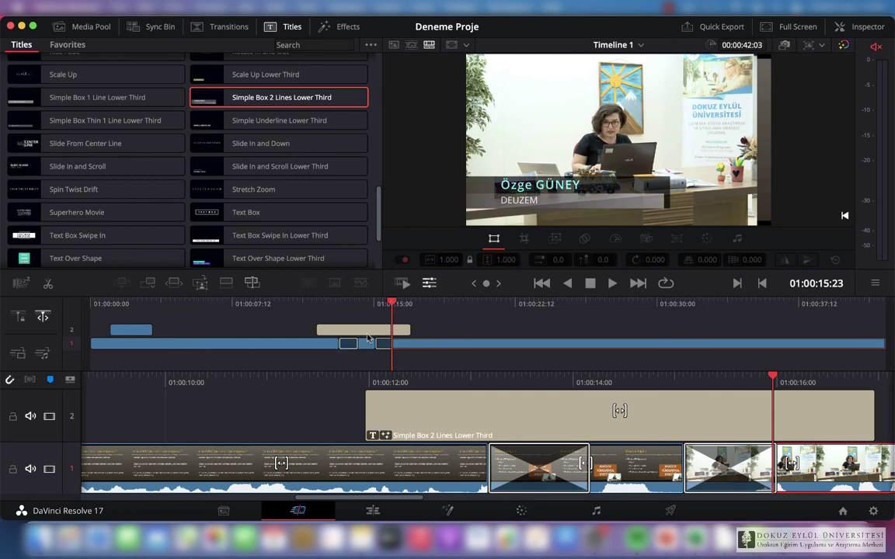
left_click_drag(772, 378, 295, 384)
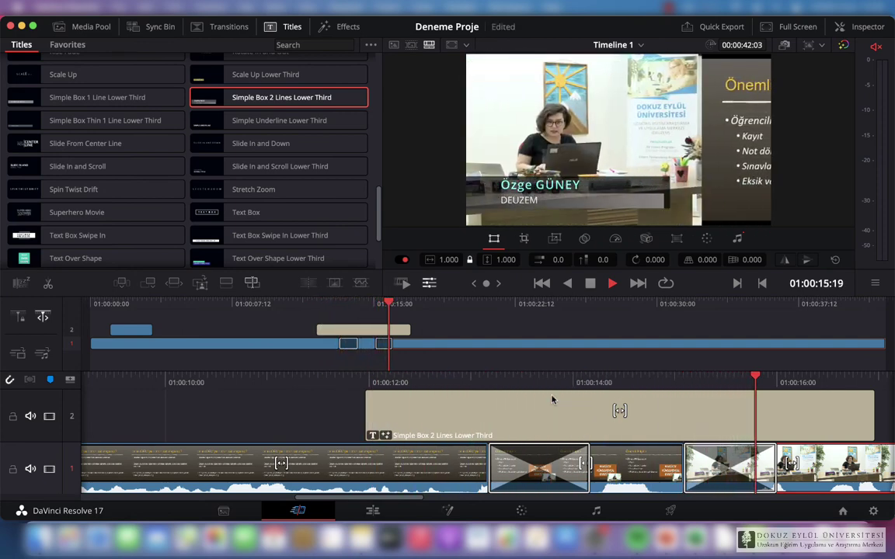
key("space")
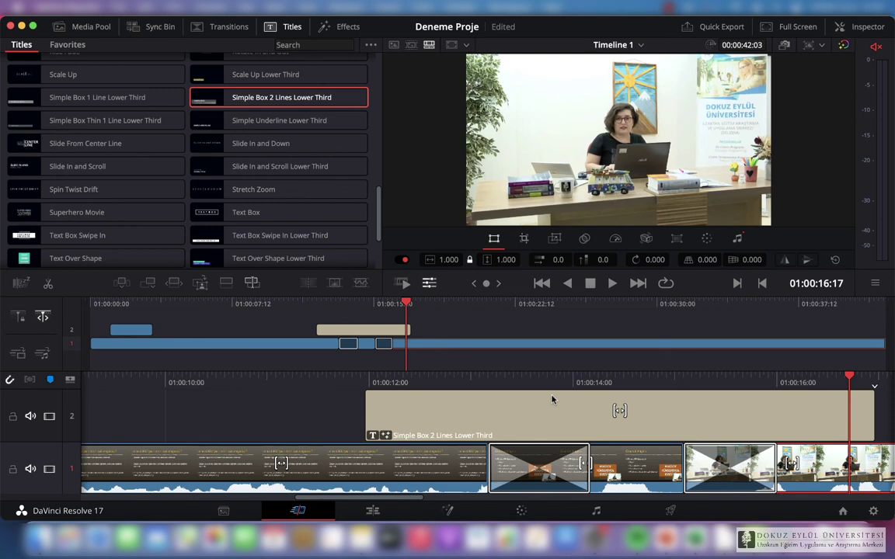
mouse_move(868, 415)
left_mouse_down()
mouse_move(822, 420)
mouse_move(849, 420)
left_mouse_up()
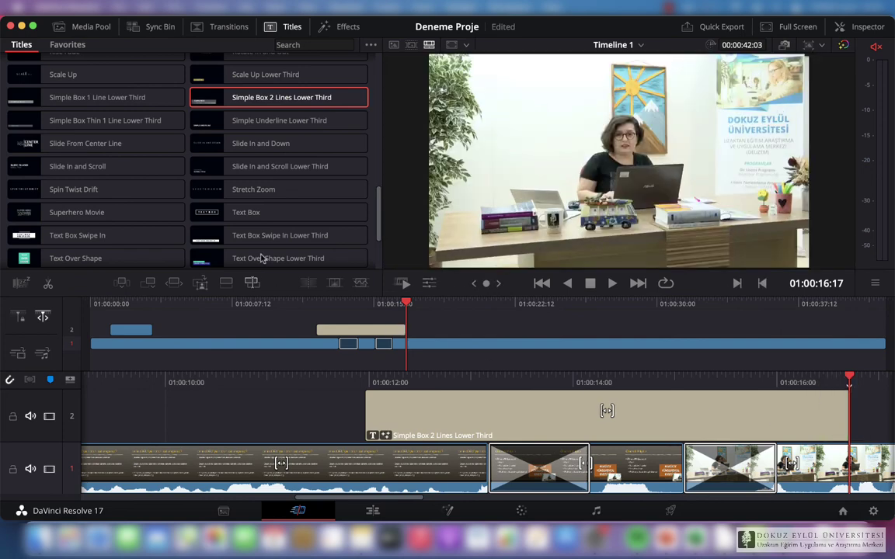
Step: Add a Slide From Center Line title on V2 right after the lower third
scroll(273, 245, "up", 3)
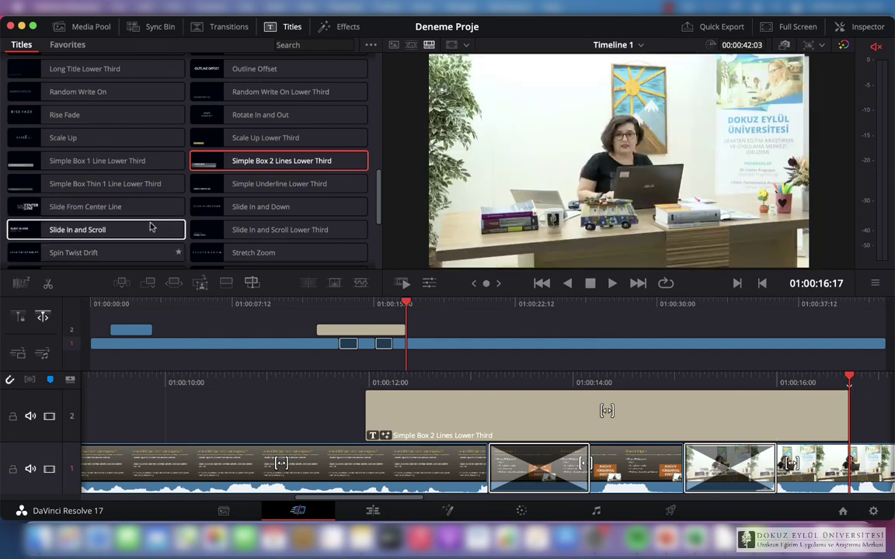
left_click_drag(322, 162, 621, 166)
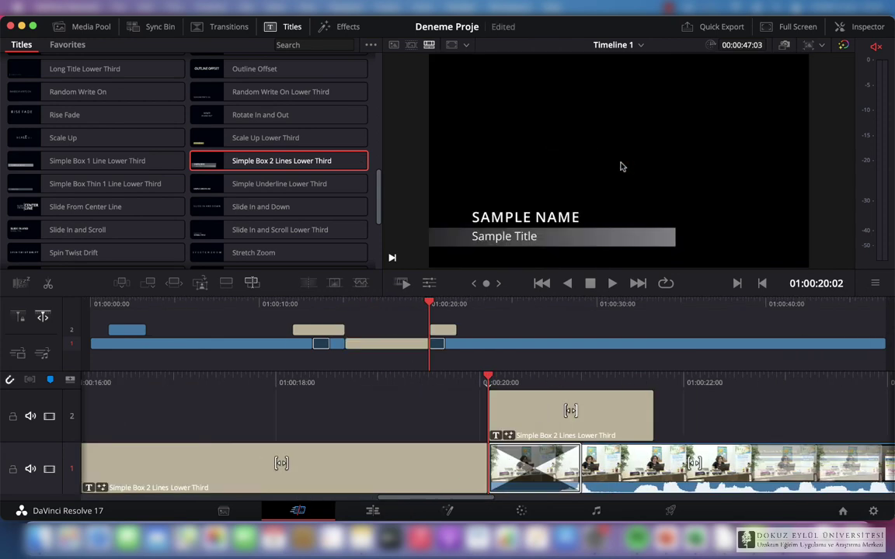
mouse_move(309, 351)
left_mouse_down()
mouse_move(495, 393)
mouse_move(488, 388)
mouse_move(522, 377)
left_mouse_up()
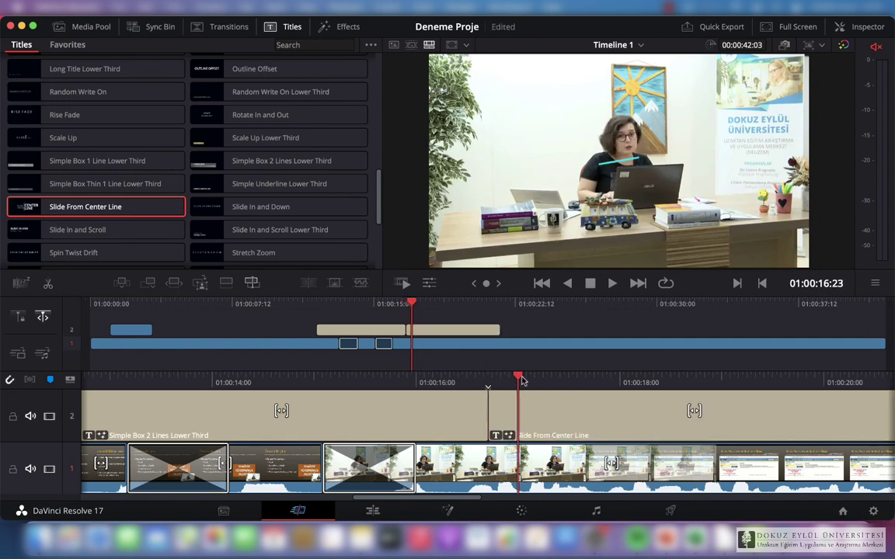
left_click(574, 413)
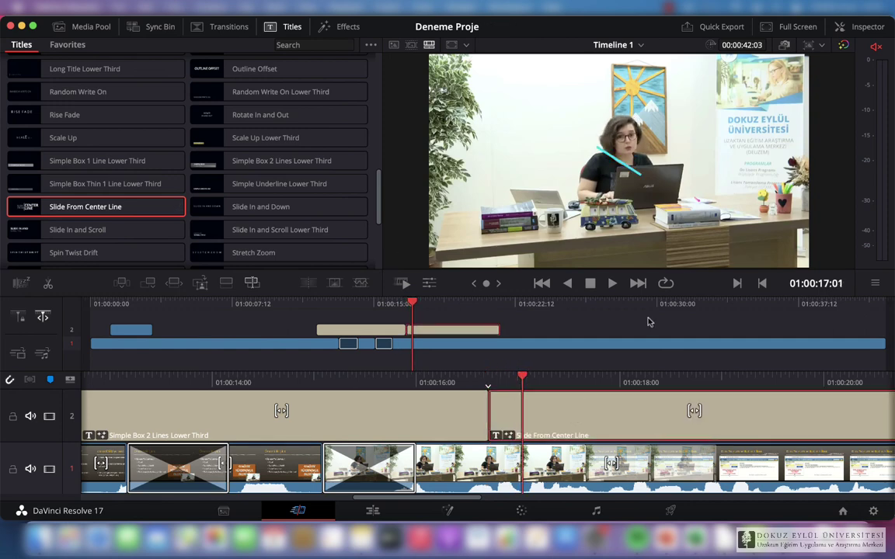
left_click(862, 26)
left_click(656, 181)
double_click(657, 178)
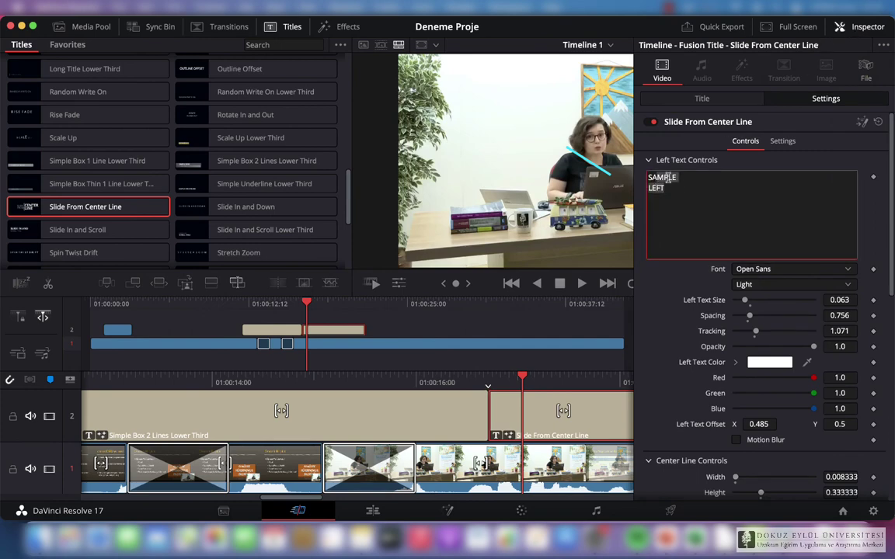
key("BackSpace")
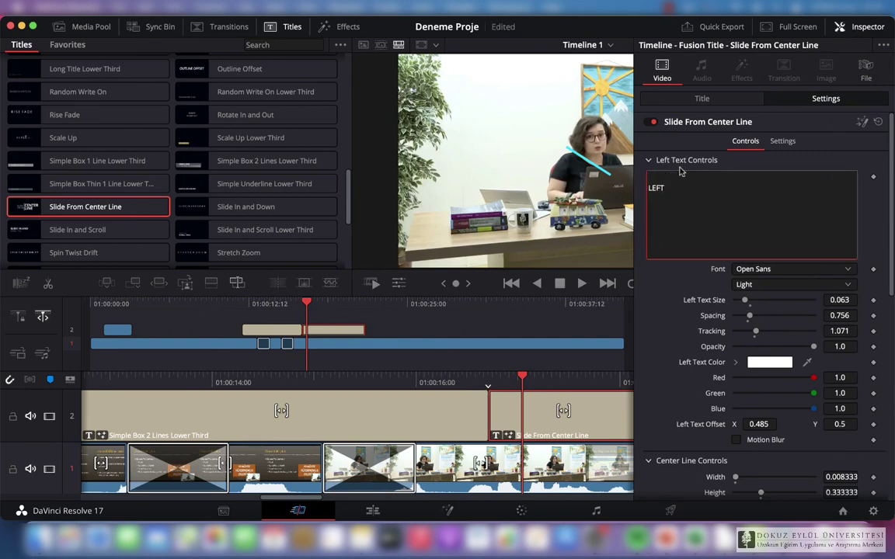
key("super+z")
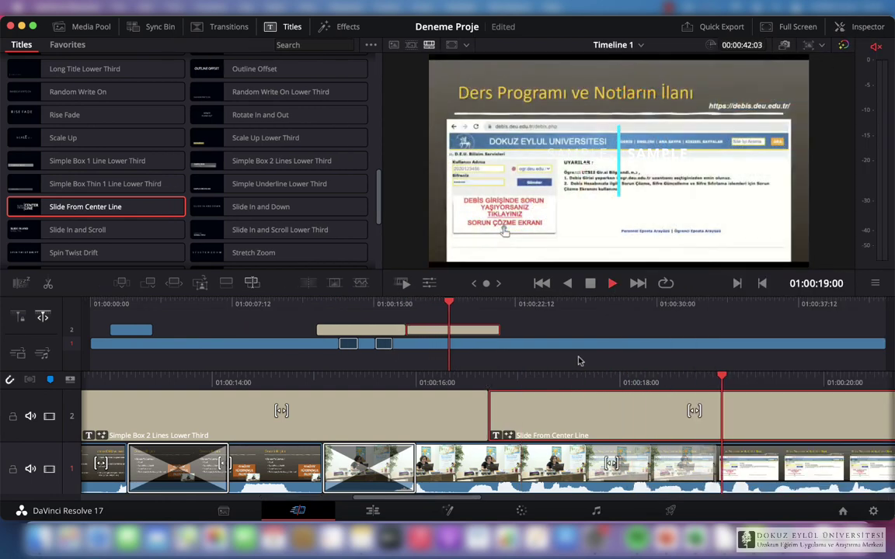
key("space")
key("space")
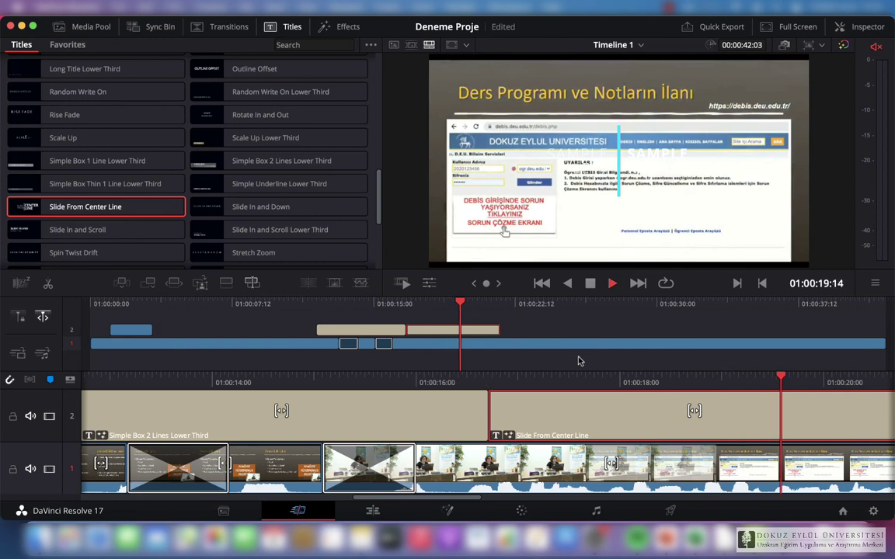
key("space")
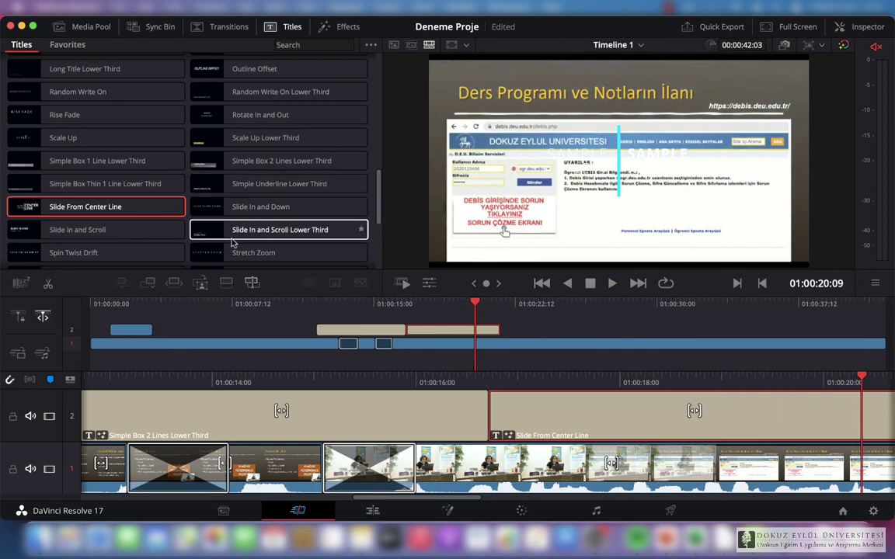
scroll(280, 226, "up", 1)
left_click_drag(378, 197, 378, 237)
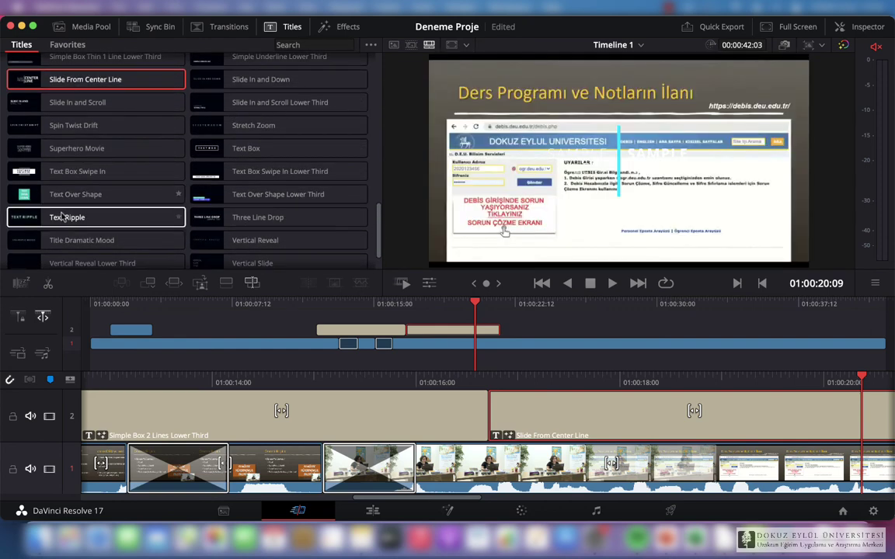
left_click(77, 170)
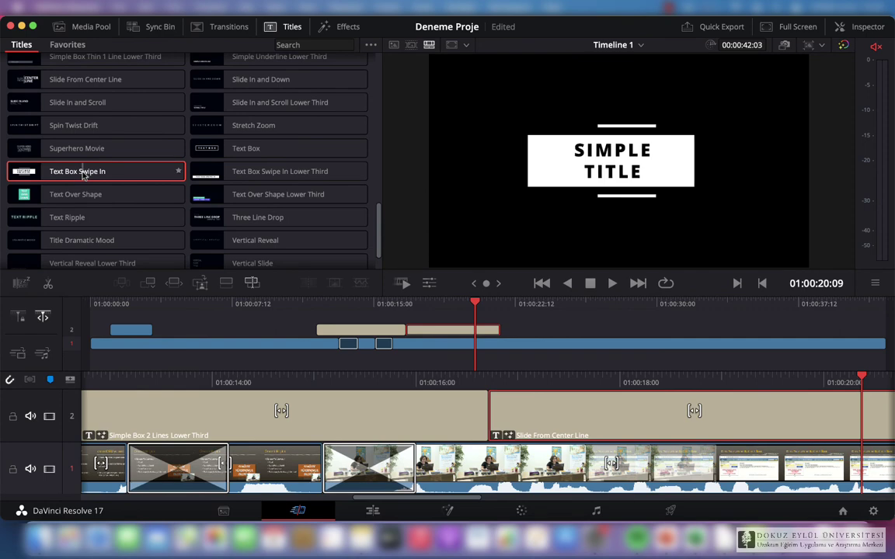
left_click(866, 28)
left_click(866, 28)
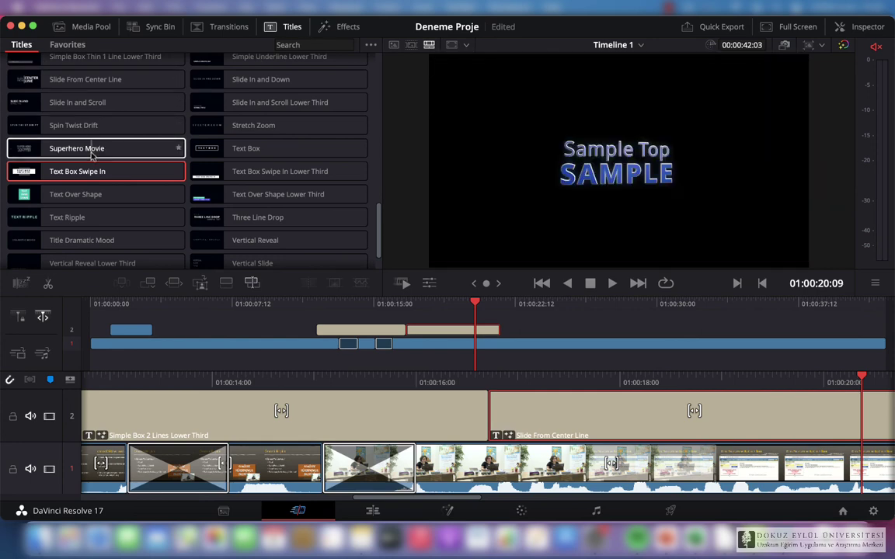
Step: Apply 3D Keyer to the Slide From Center Line title and preview Glow, Light Rays, other Light effects
left_click(342, 28)
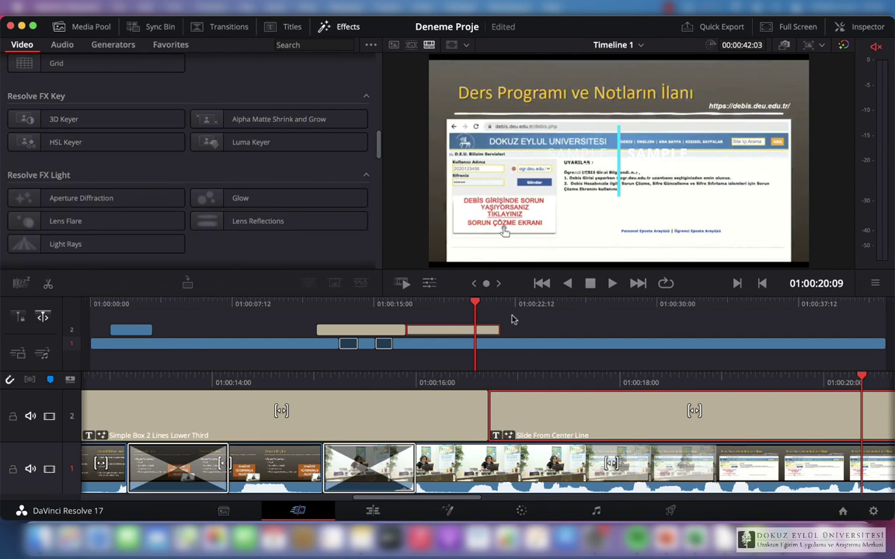
mouse_move(96, 119)
left_mouse_down()
mouse_move(469, 402)
mouse_move(501, 412)
left_mouse_up()
scroll(187, 194, "down", 1)
left_click(233, 159)
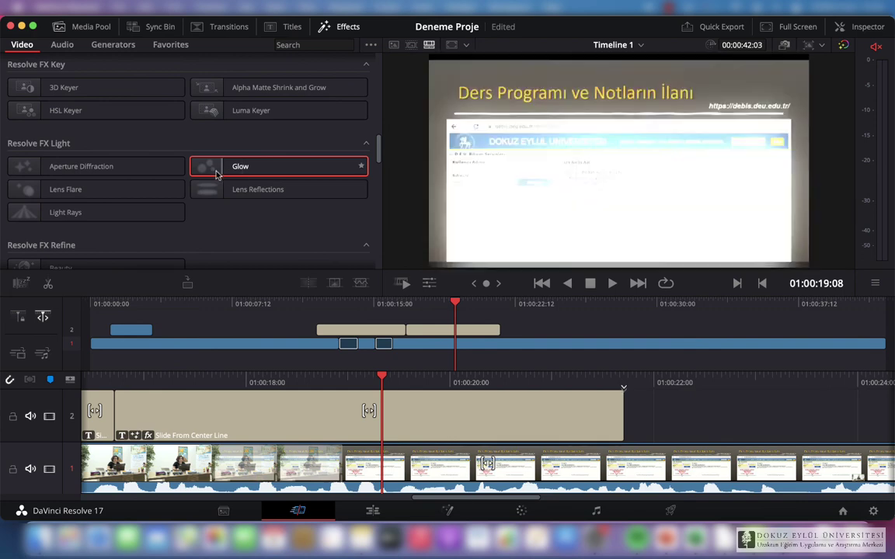
left_click(234, 192)
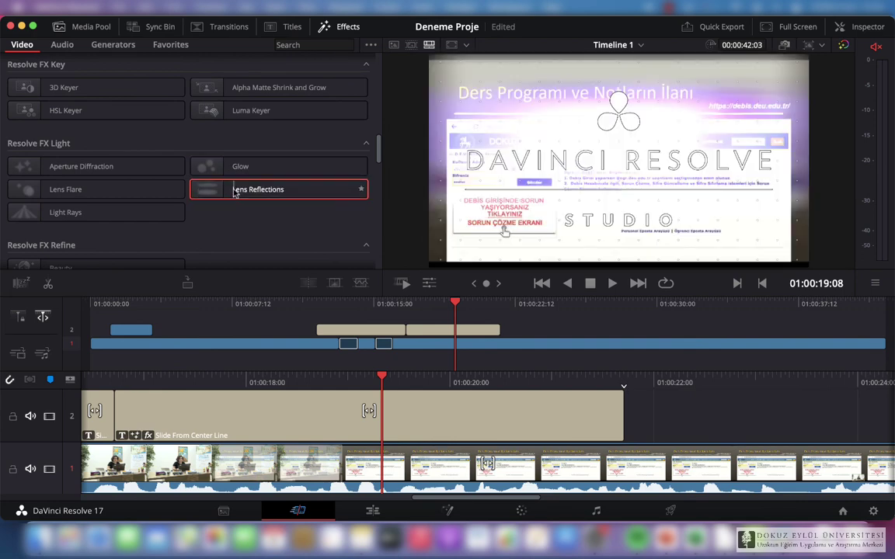
left_click(70, 214)
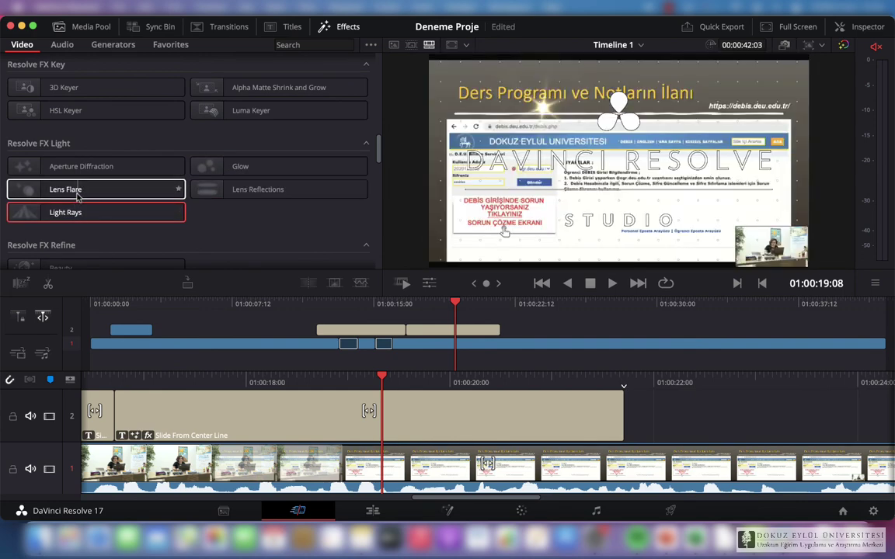
left_click(84, 167)
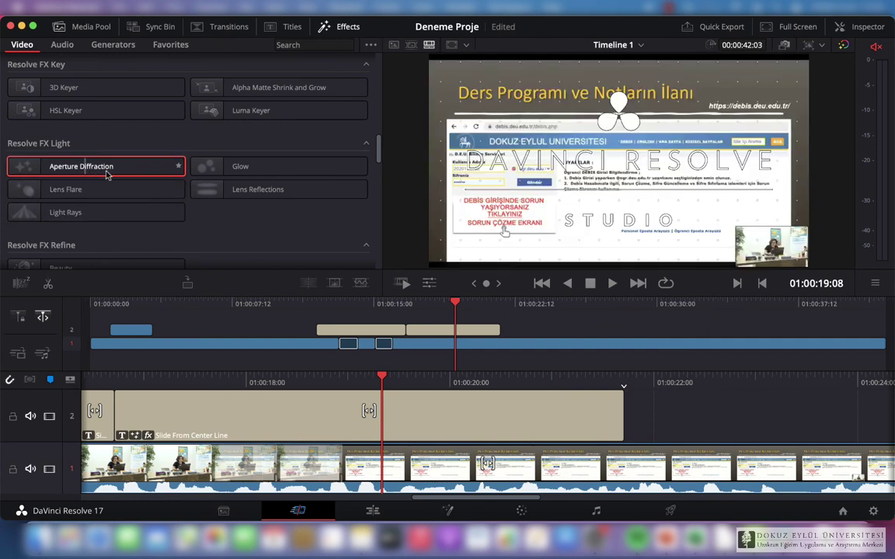
Step: Browse the effects list and play back the timeline to review the edit
scroll(200, 236, "up", 4)
scroll(148, 186, "down", 5)
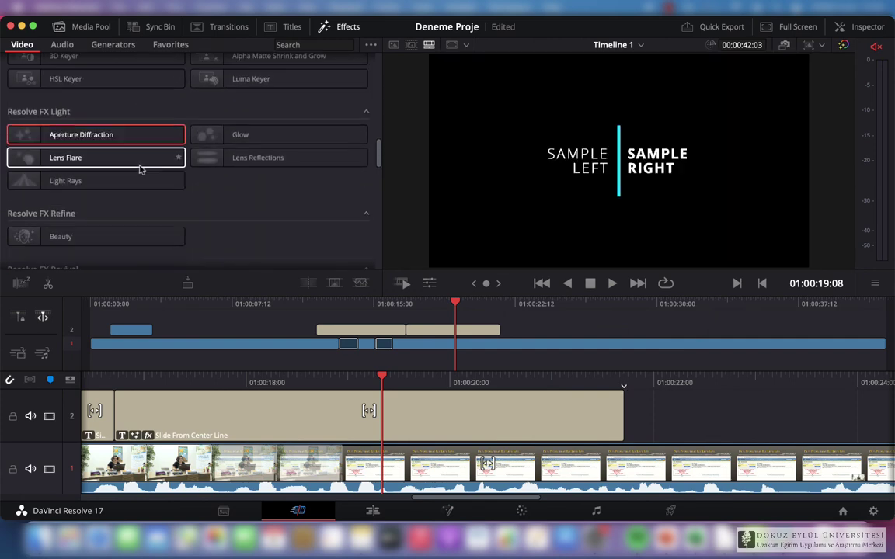
left_click(99, 234)
scroll(302, 226, "up", 3)
scroll(303, 226, "up", 2)
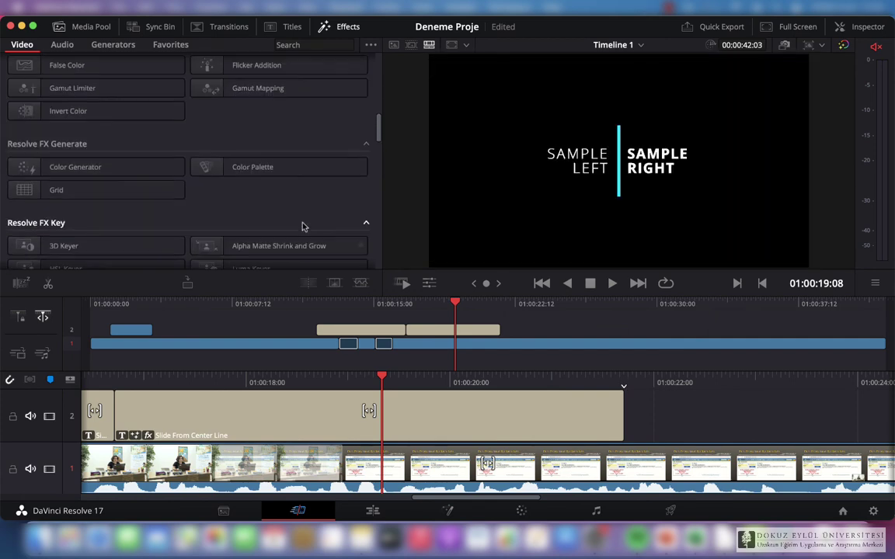
scroll(303, 225, "up", 2)
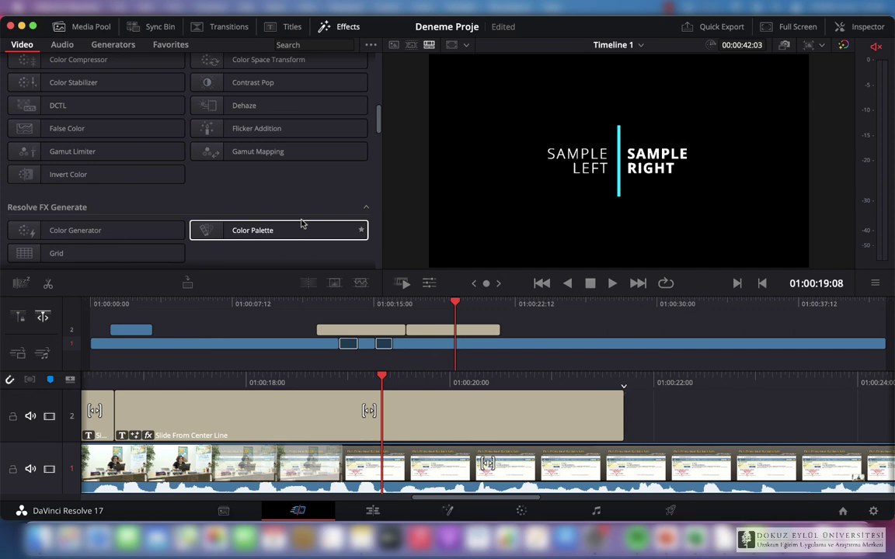
key("space")
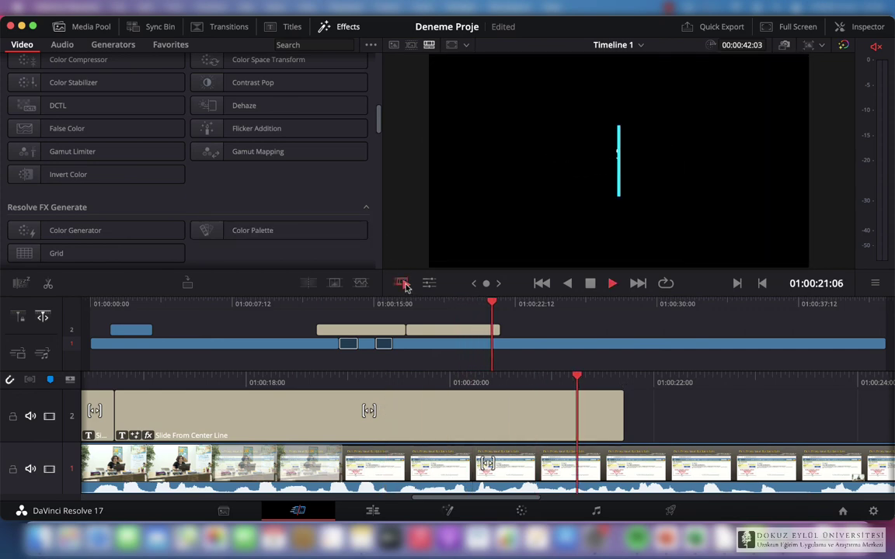
key("space")
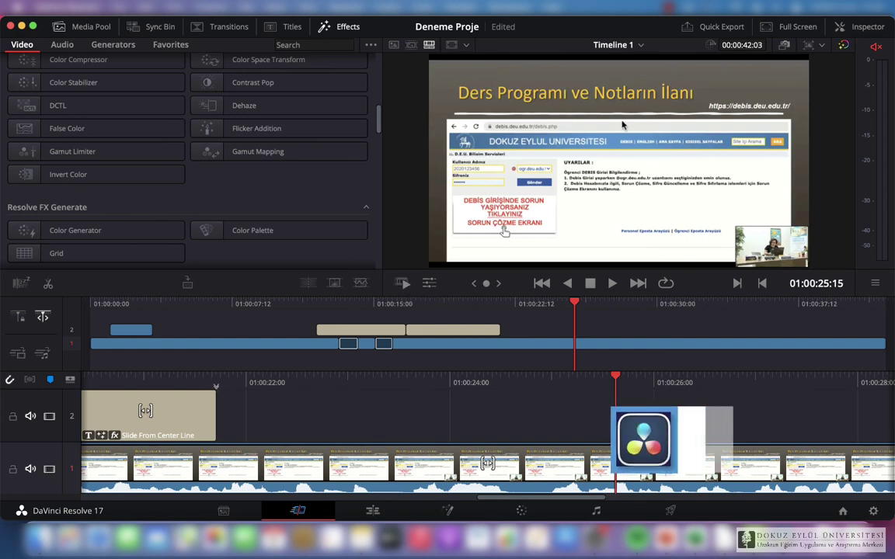
Step: Compare the H.265, ProRes, YouTube and Vimeo Quick Export presets, then settle on H.264 at 1920 x 1080, 24 fps
left_click(702, 27)
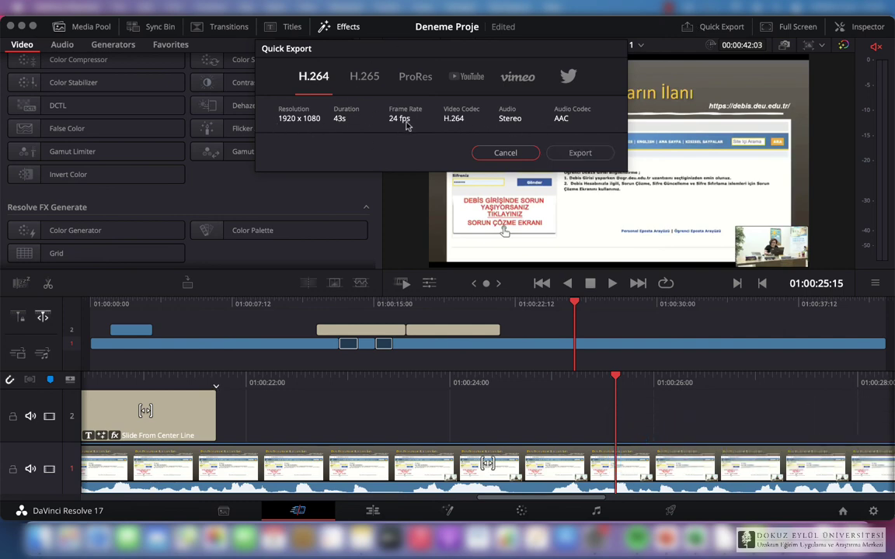
left_click(364, 77)
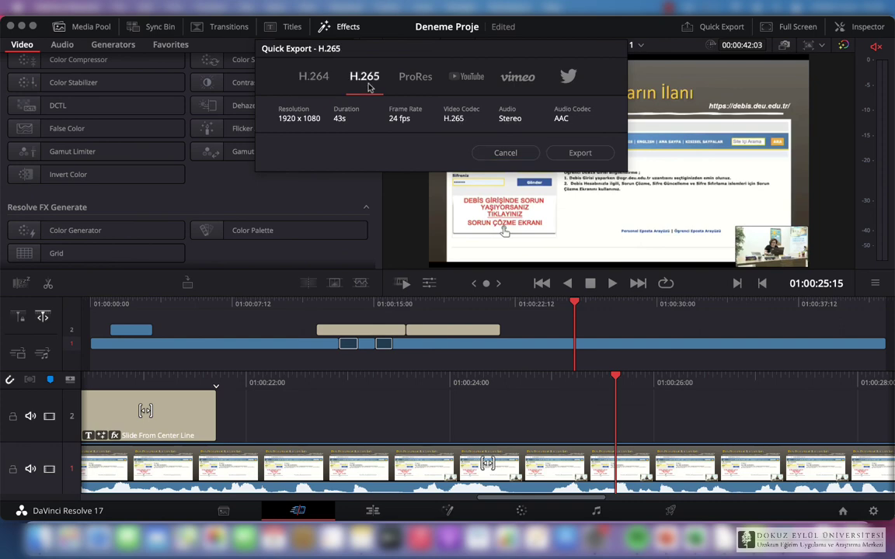
left_click(426, 77)
left_click(468, 76)
left_click(514, 77)
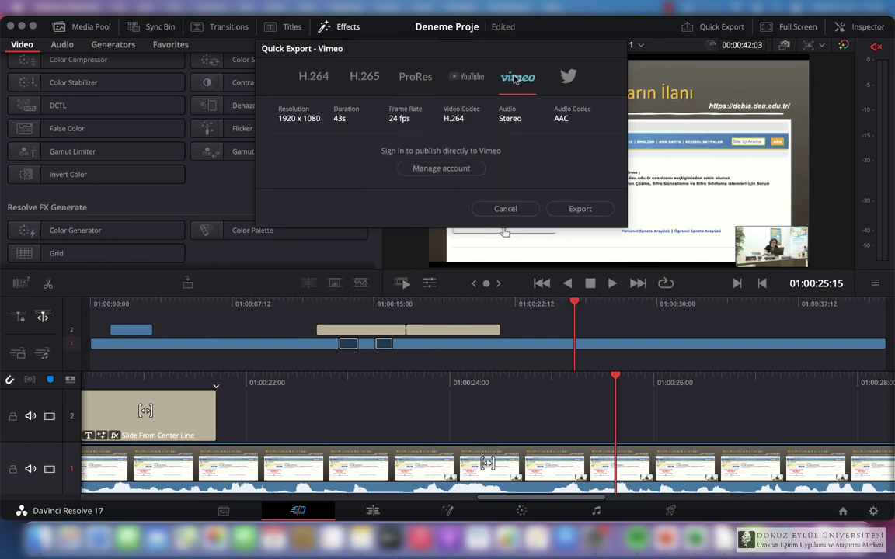
left_click(315, 78)
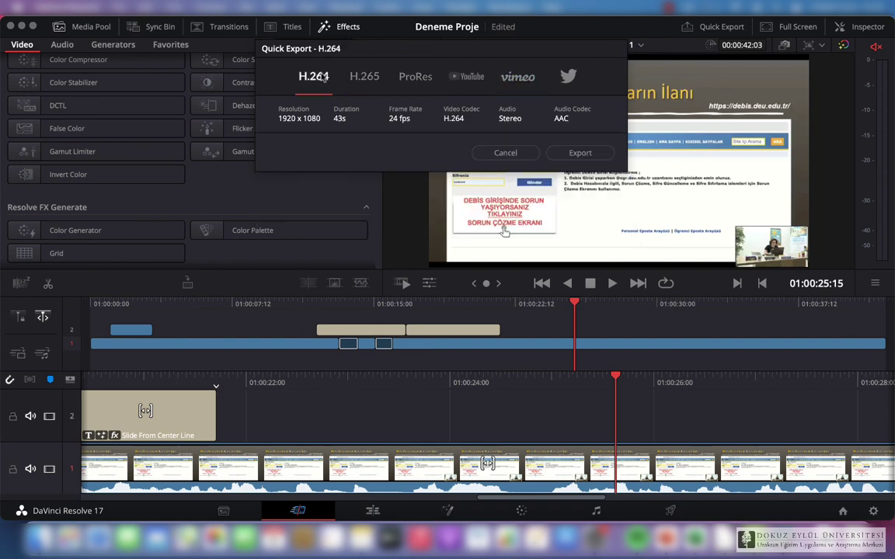
left_click(365, 77)
left_click(408, 81)
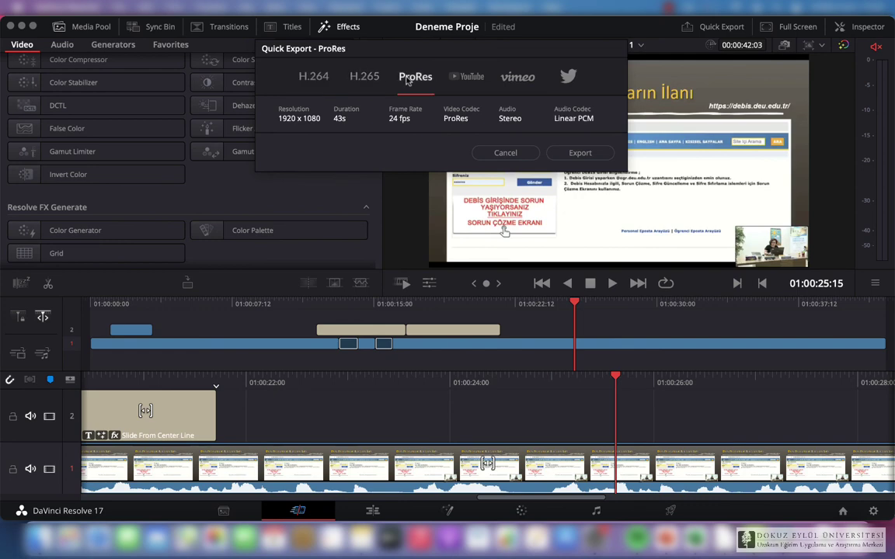
left_click(466, 76)
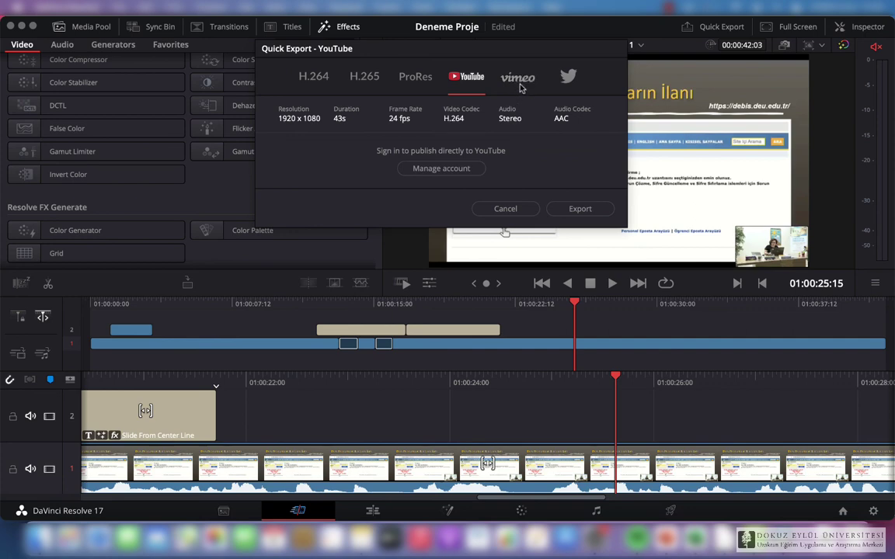
left_click(517, 77)
left_click(471, 80)
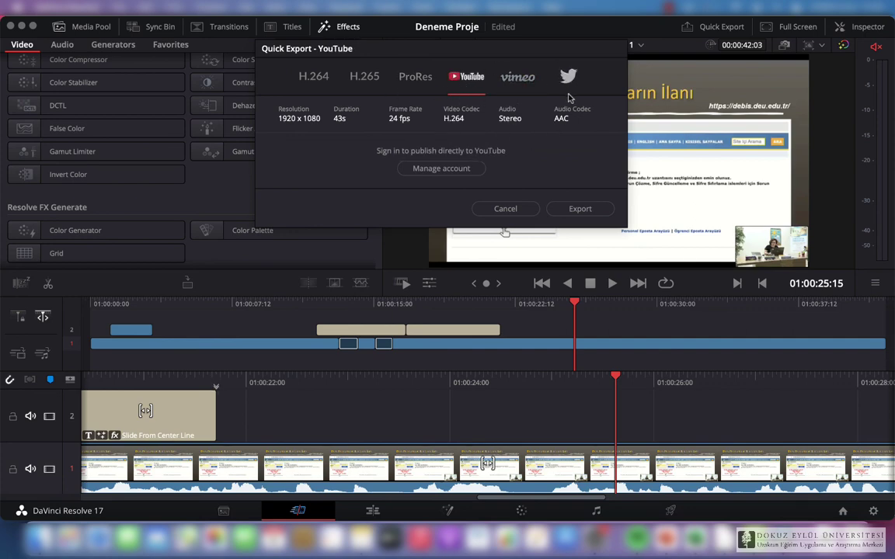
left_click(307, 81)
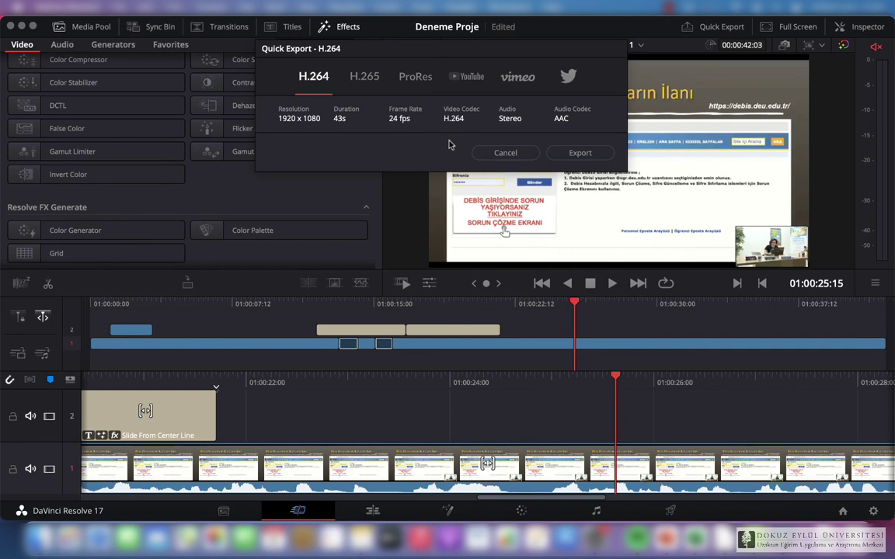
Step: Save the H.264 export as 'davinci_denemevideo' on the Desktop and start rendering
left_click(578, 152)
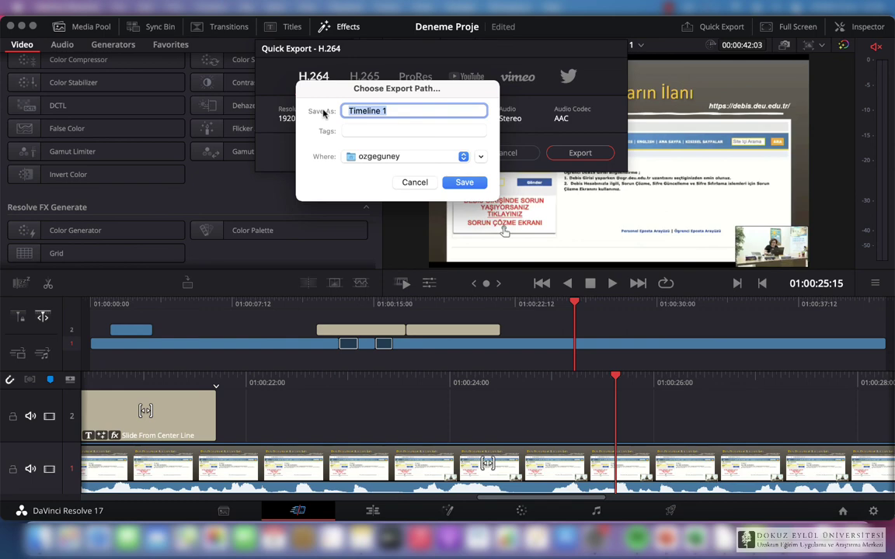
type("davinci_denemevideo")
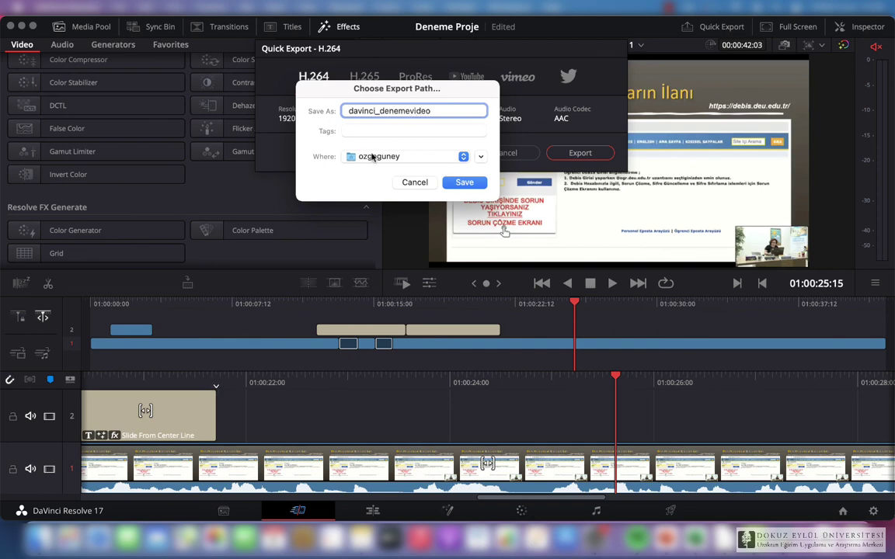
left_click(415, 156)
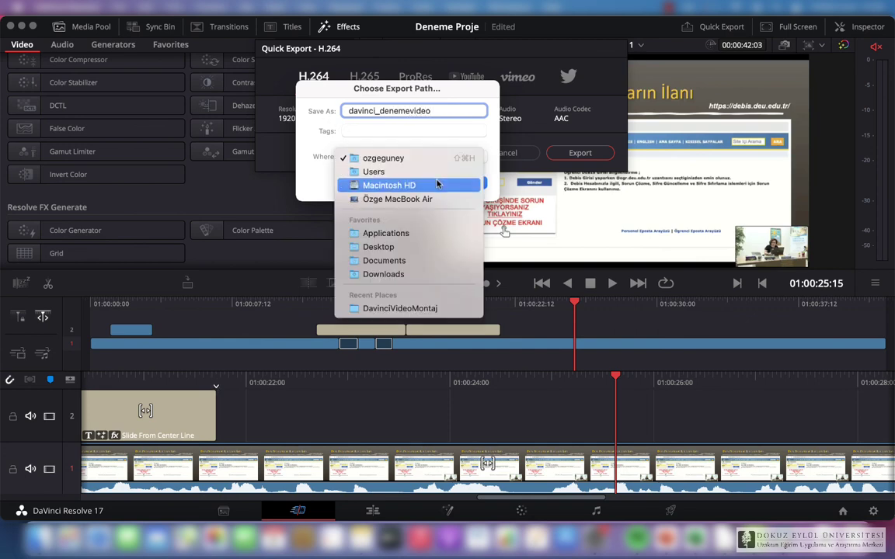
left_click(418, 247)
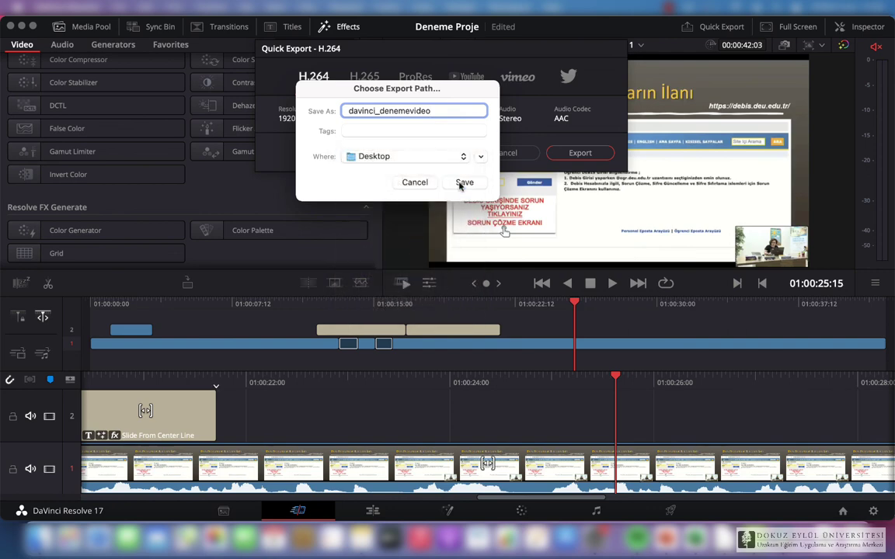
left_click(461, 183)
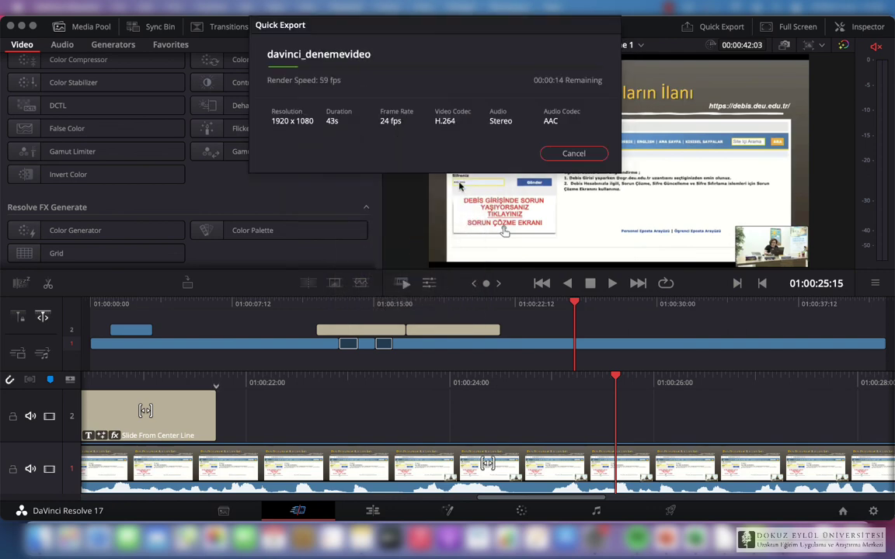
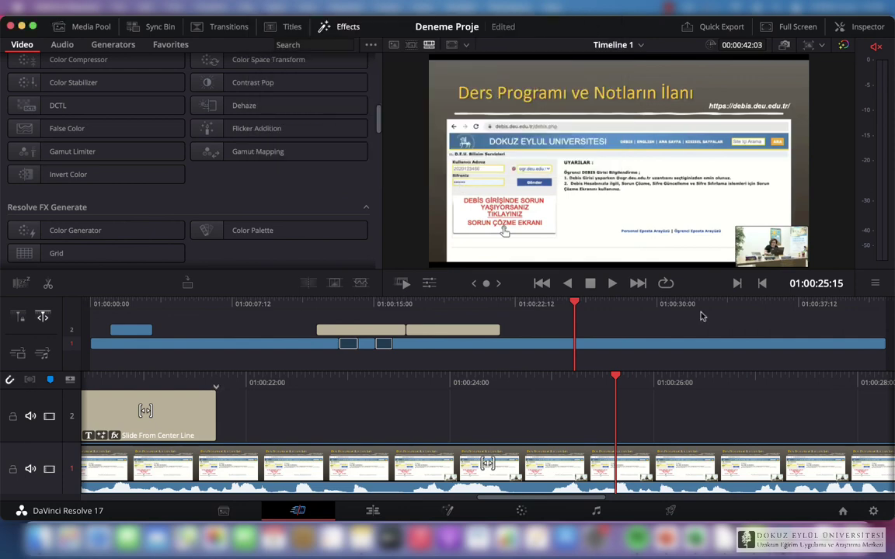
Step: Minimize the DaVinci Resolve window to reveal the exported davinci_denemevideo file on the desktop
left_click(21, 27)
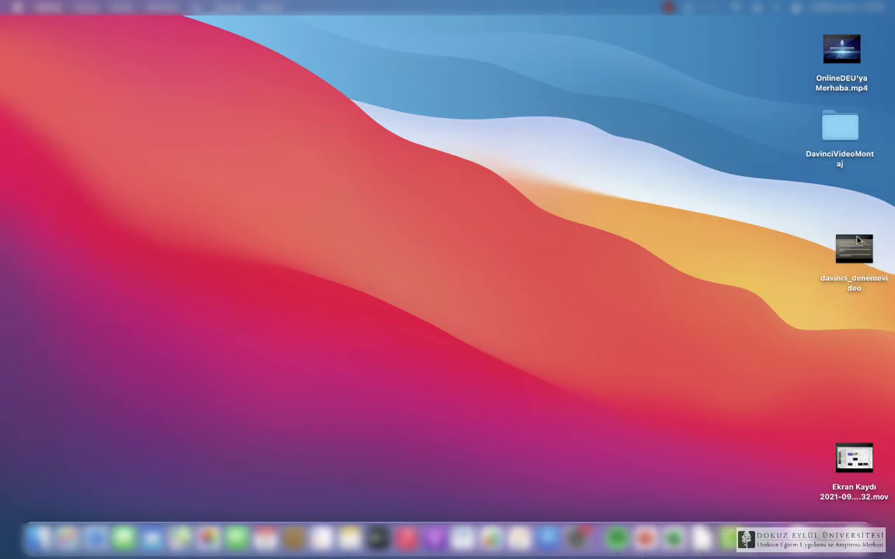
Step: Open davinci_denemevideo in QuickTime Player and start playback with the sound turned on
double_click(858, 241)
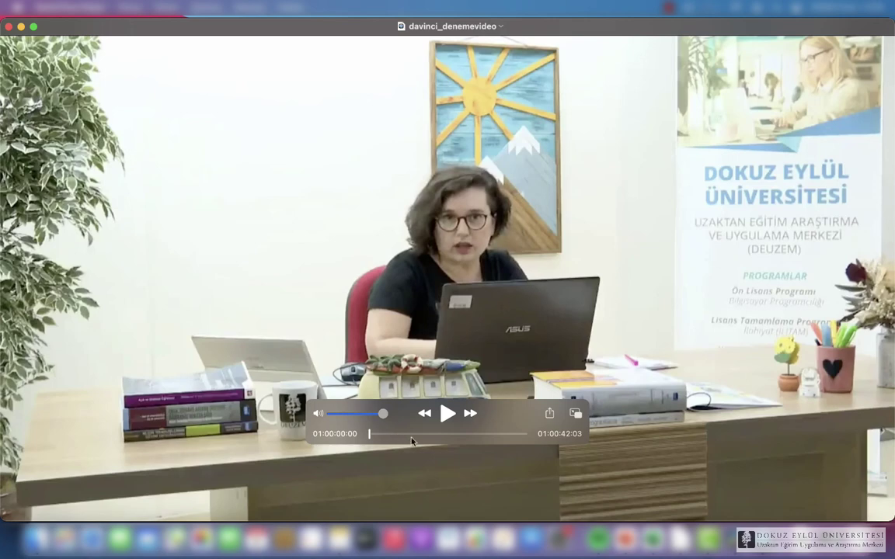
key("XF86AudioMute")
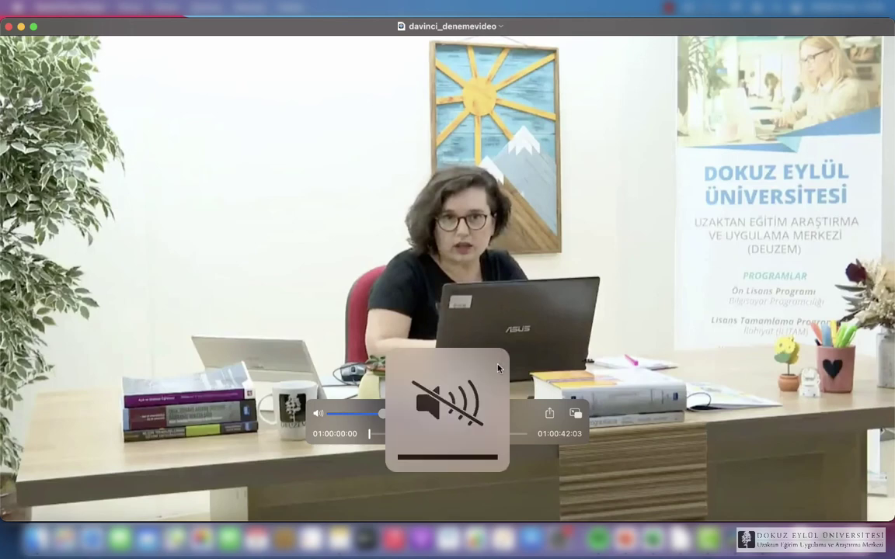
key("XF86AudioRaiseVolume")
key("space")
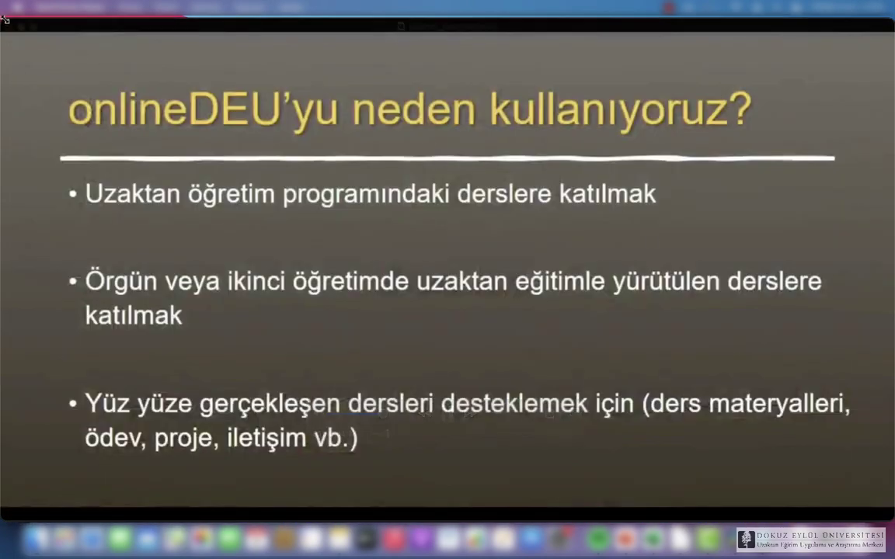
Step: Shrink the player to a window, skip to the slide transition, and watch the name title
left_click(33, 26)
left_click_drag(431, 156, 412, 46)
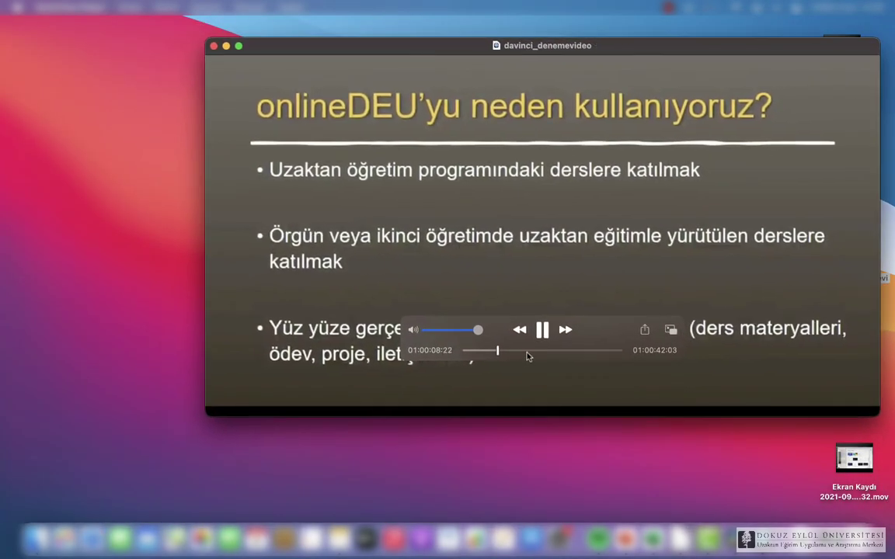
left_click_drag(502, 354, 509, 354)
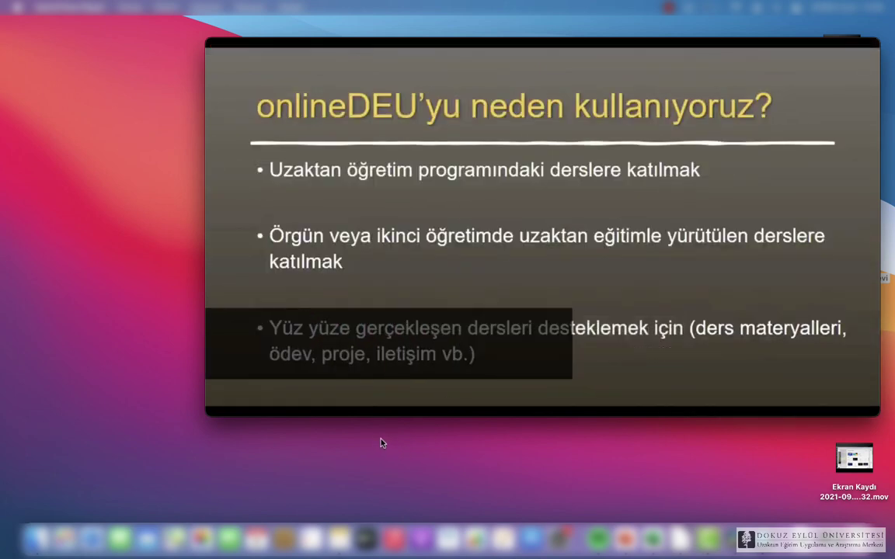
left_click(542, 330)
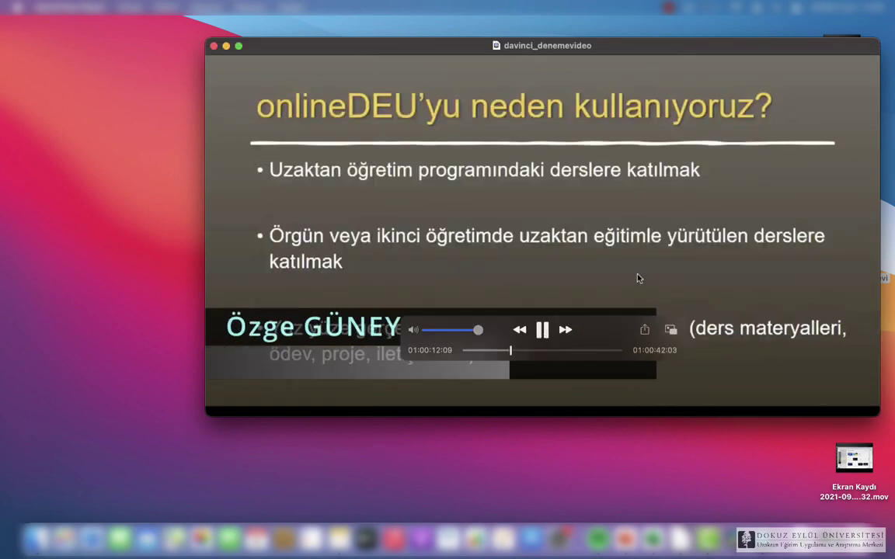